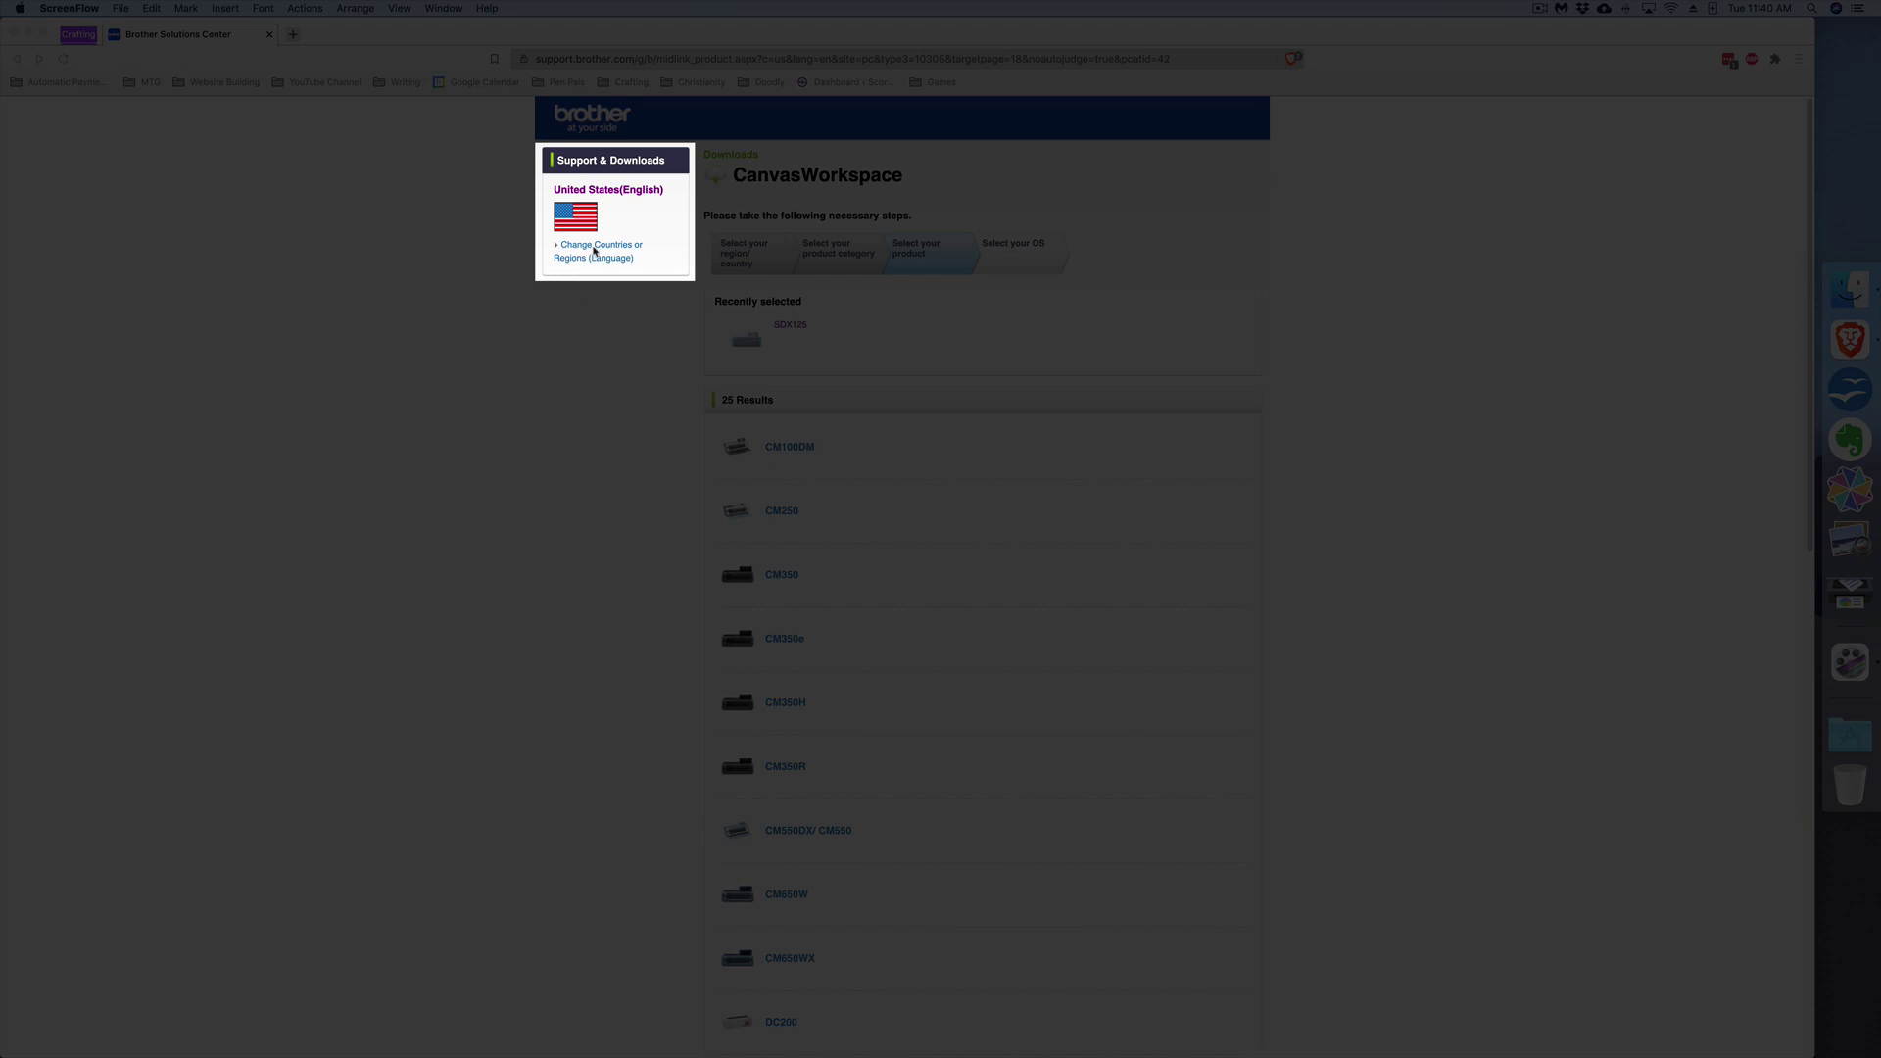
- Choose the SDX125 product and confirm Mac with macOS 10.14 as the system
left_click(573, 324)
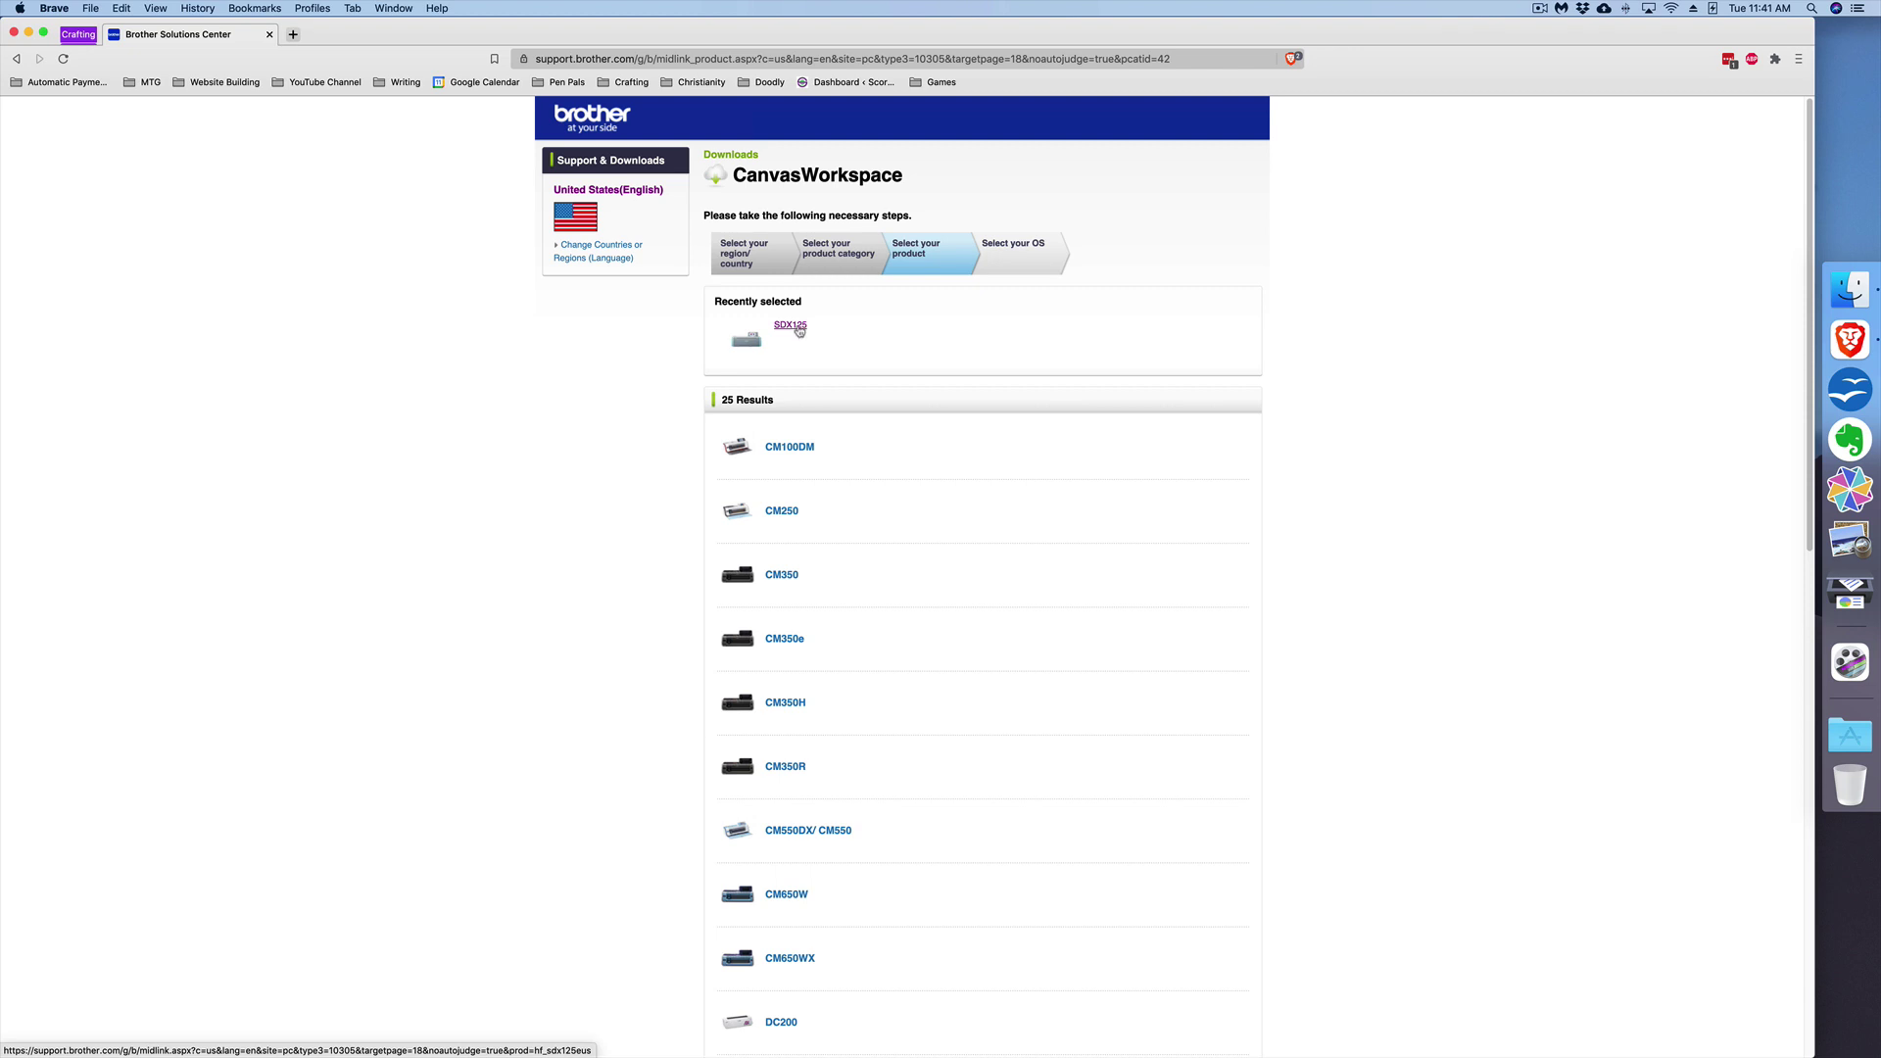
left_click(801, 330)
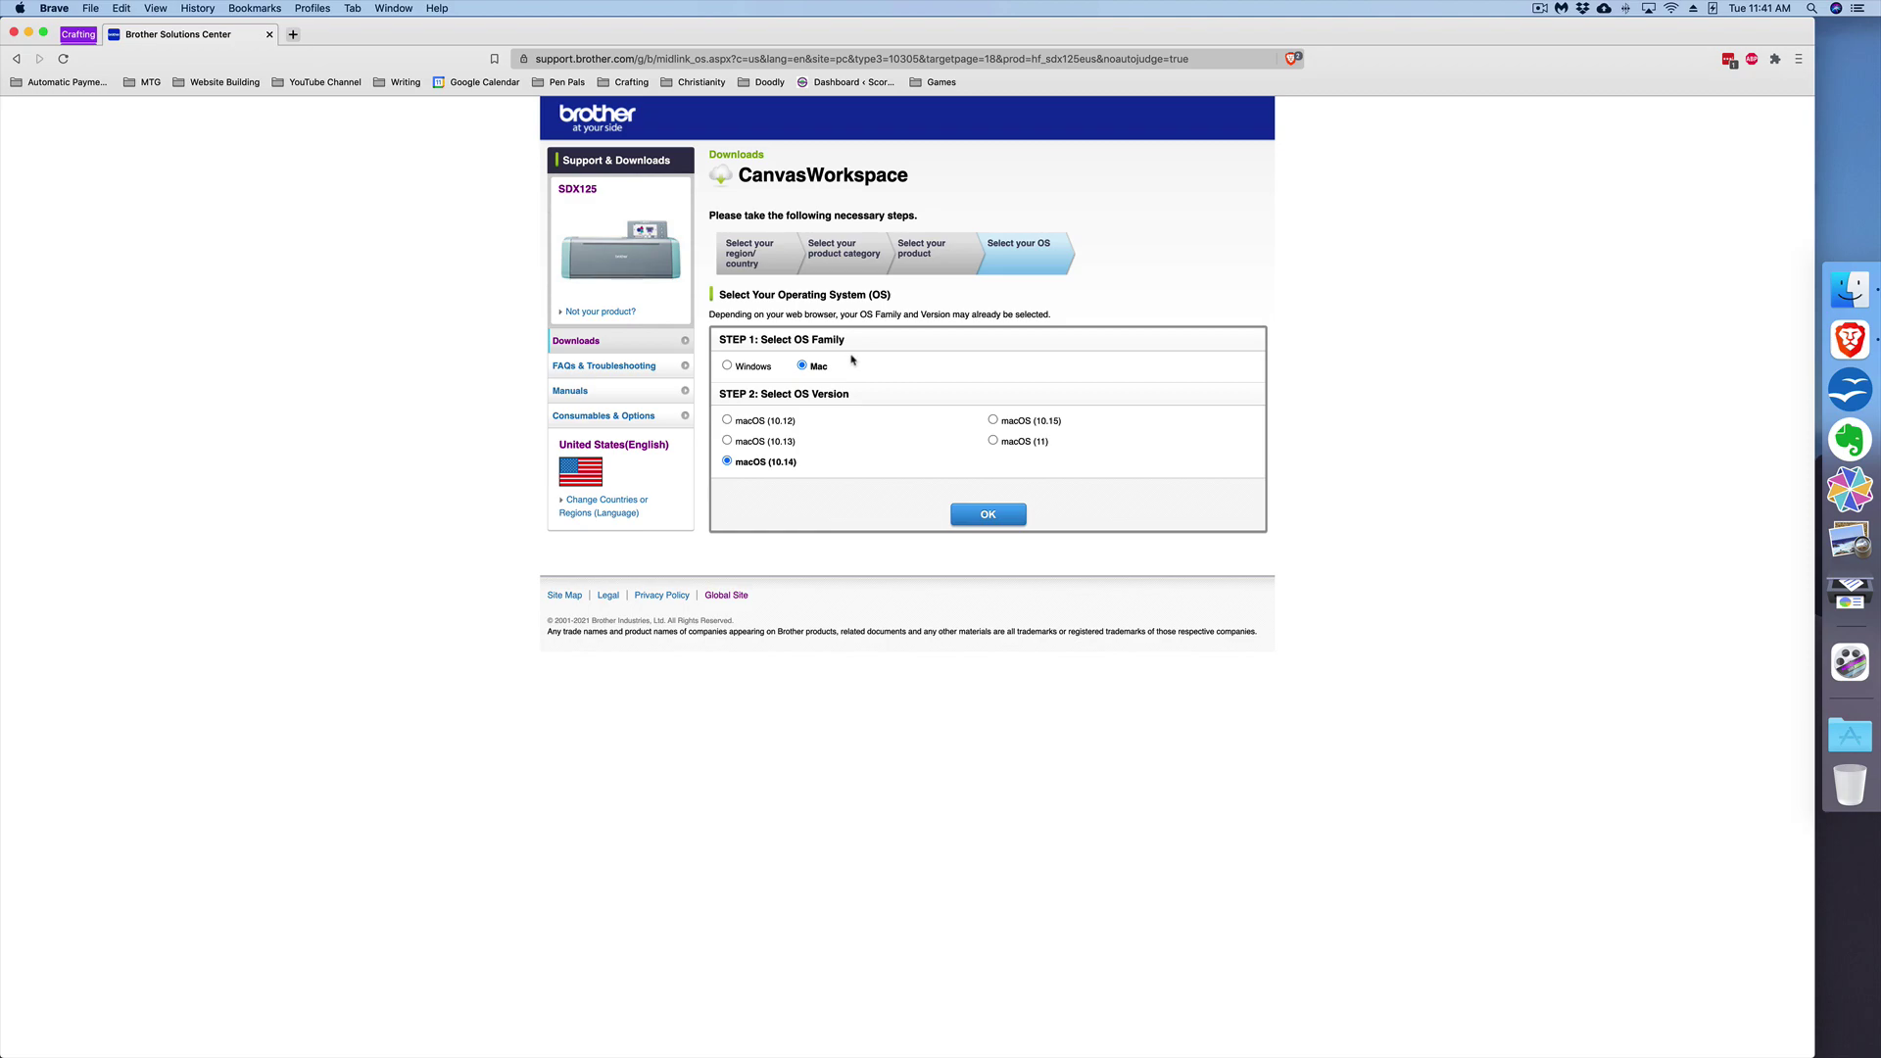
left_click(990, 517)
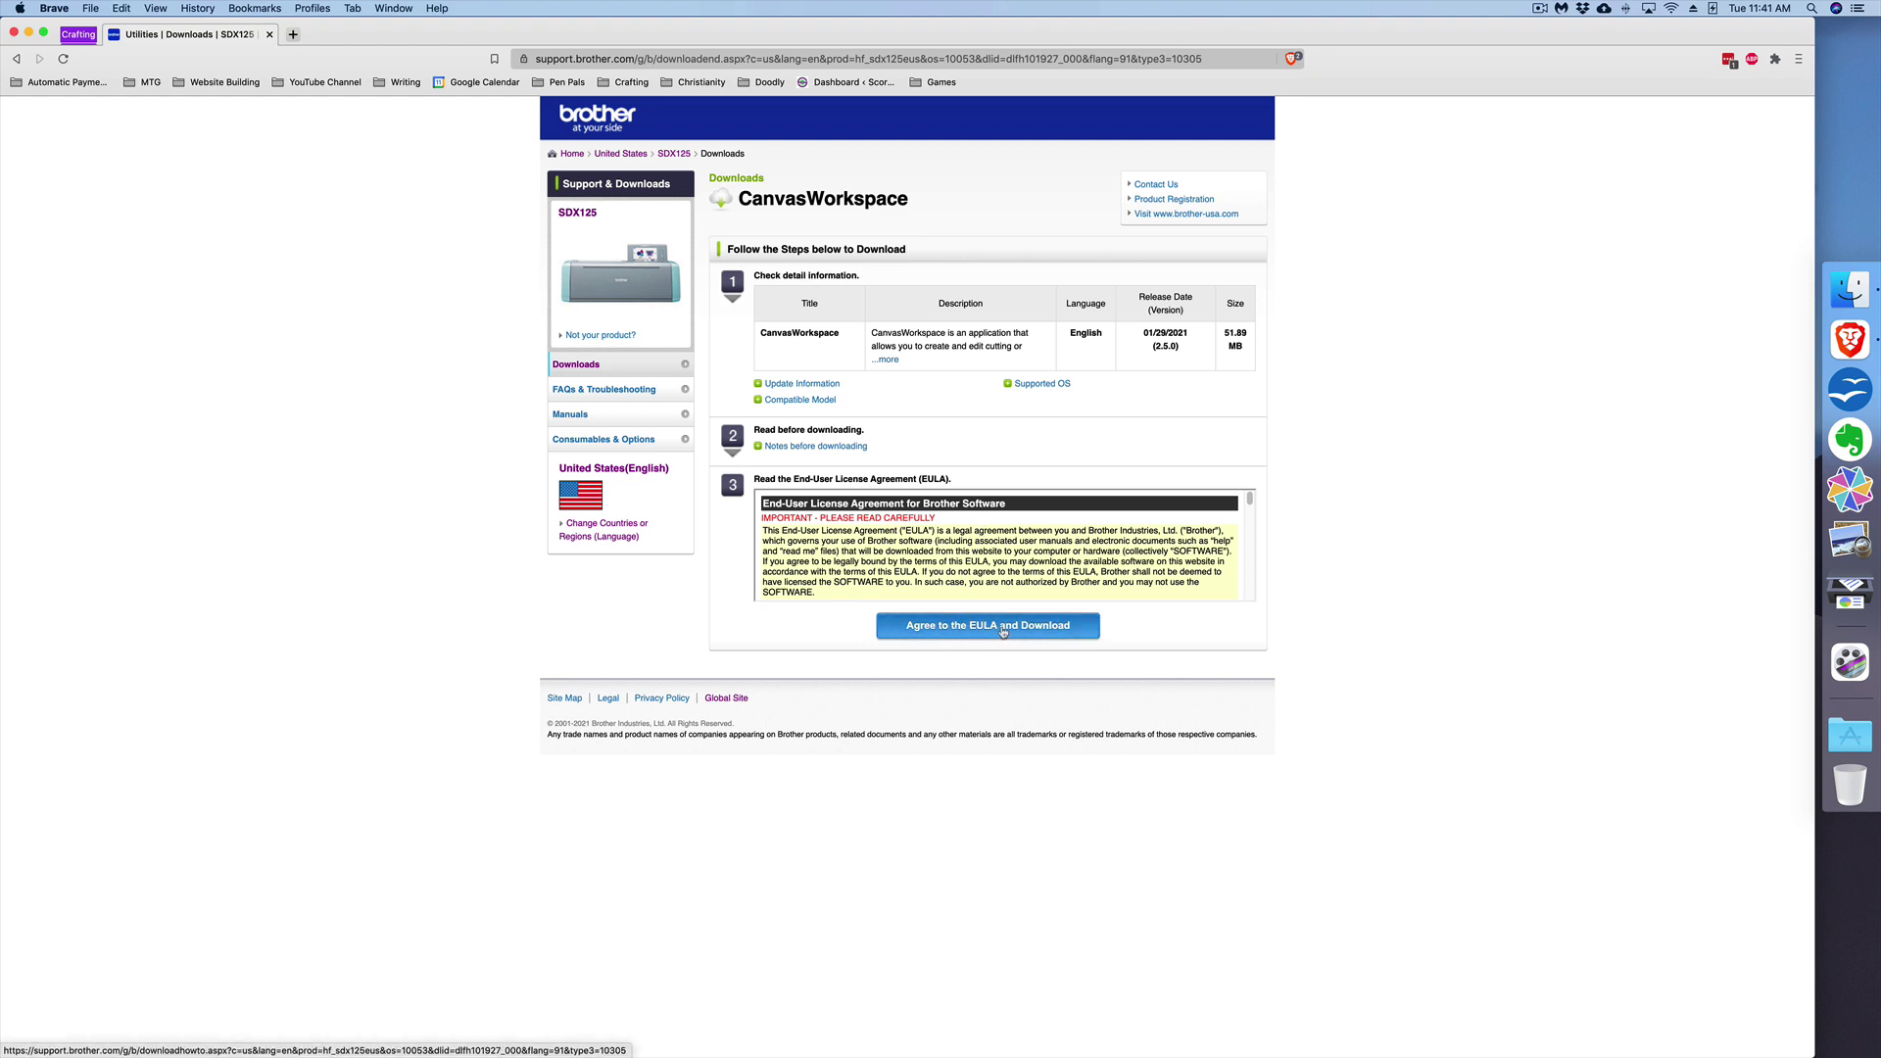
- Agree to the EULA and save the CanvasWorkspace installer package to the Desktop
left_click(1003, 632)
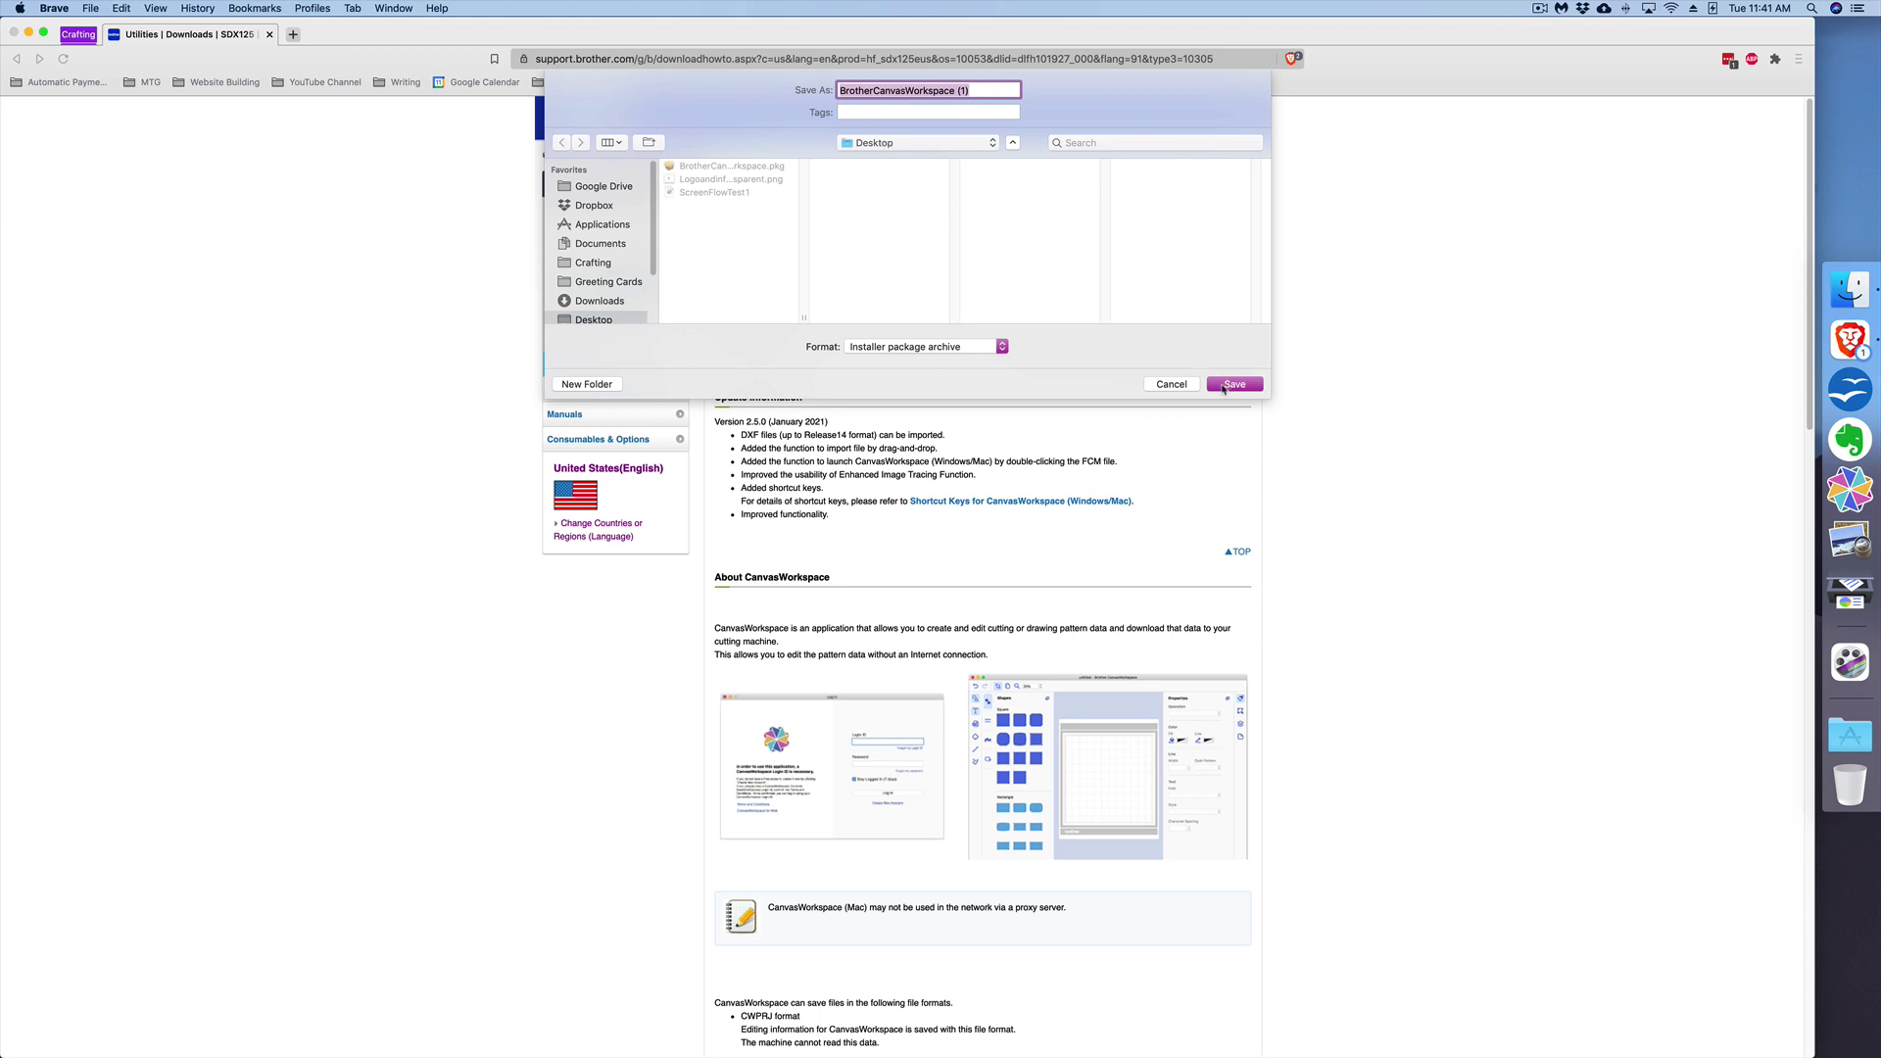
left_click(1221, 385)
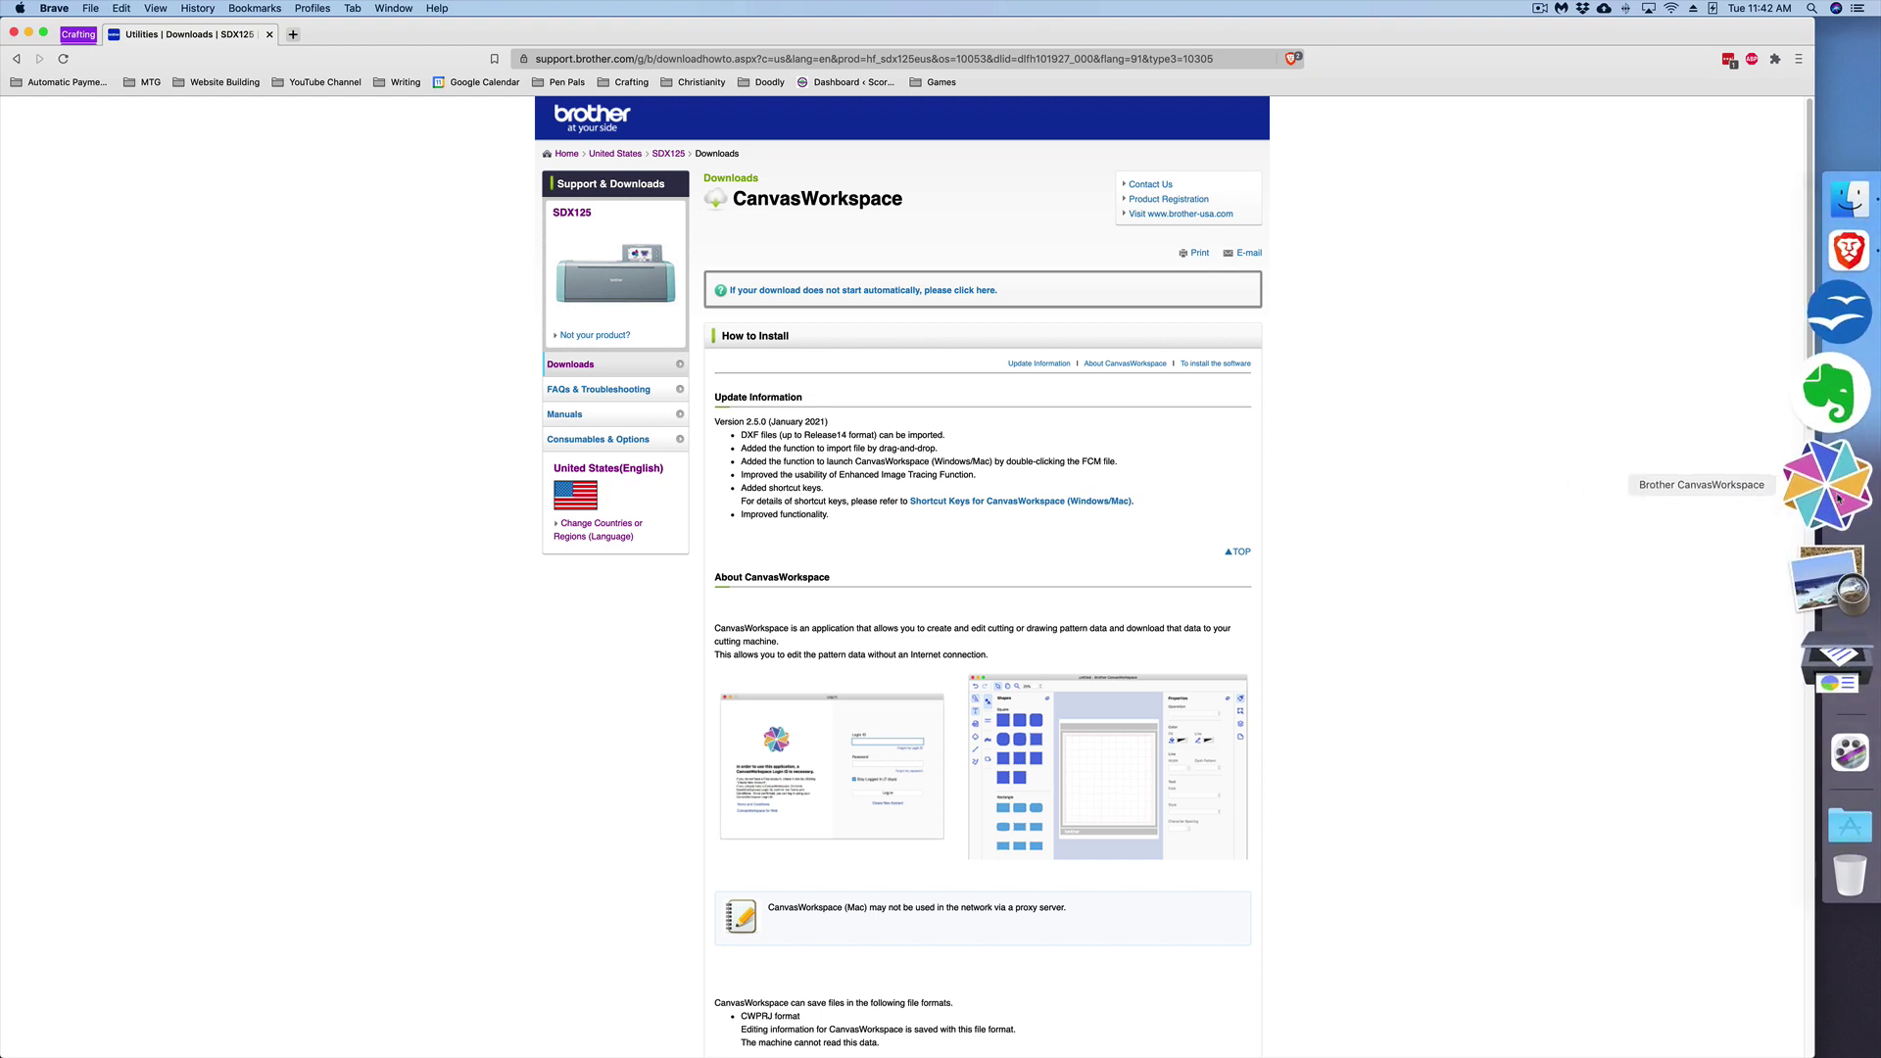
- Bring CanvasWorkspace forward, nudge the Version 2.5 NEWS notice aside, and dismiss it with OK
left_click(1839, 497)
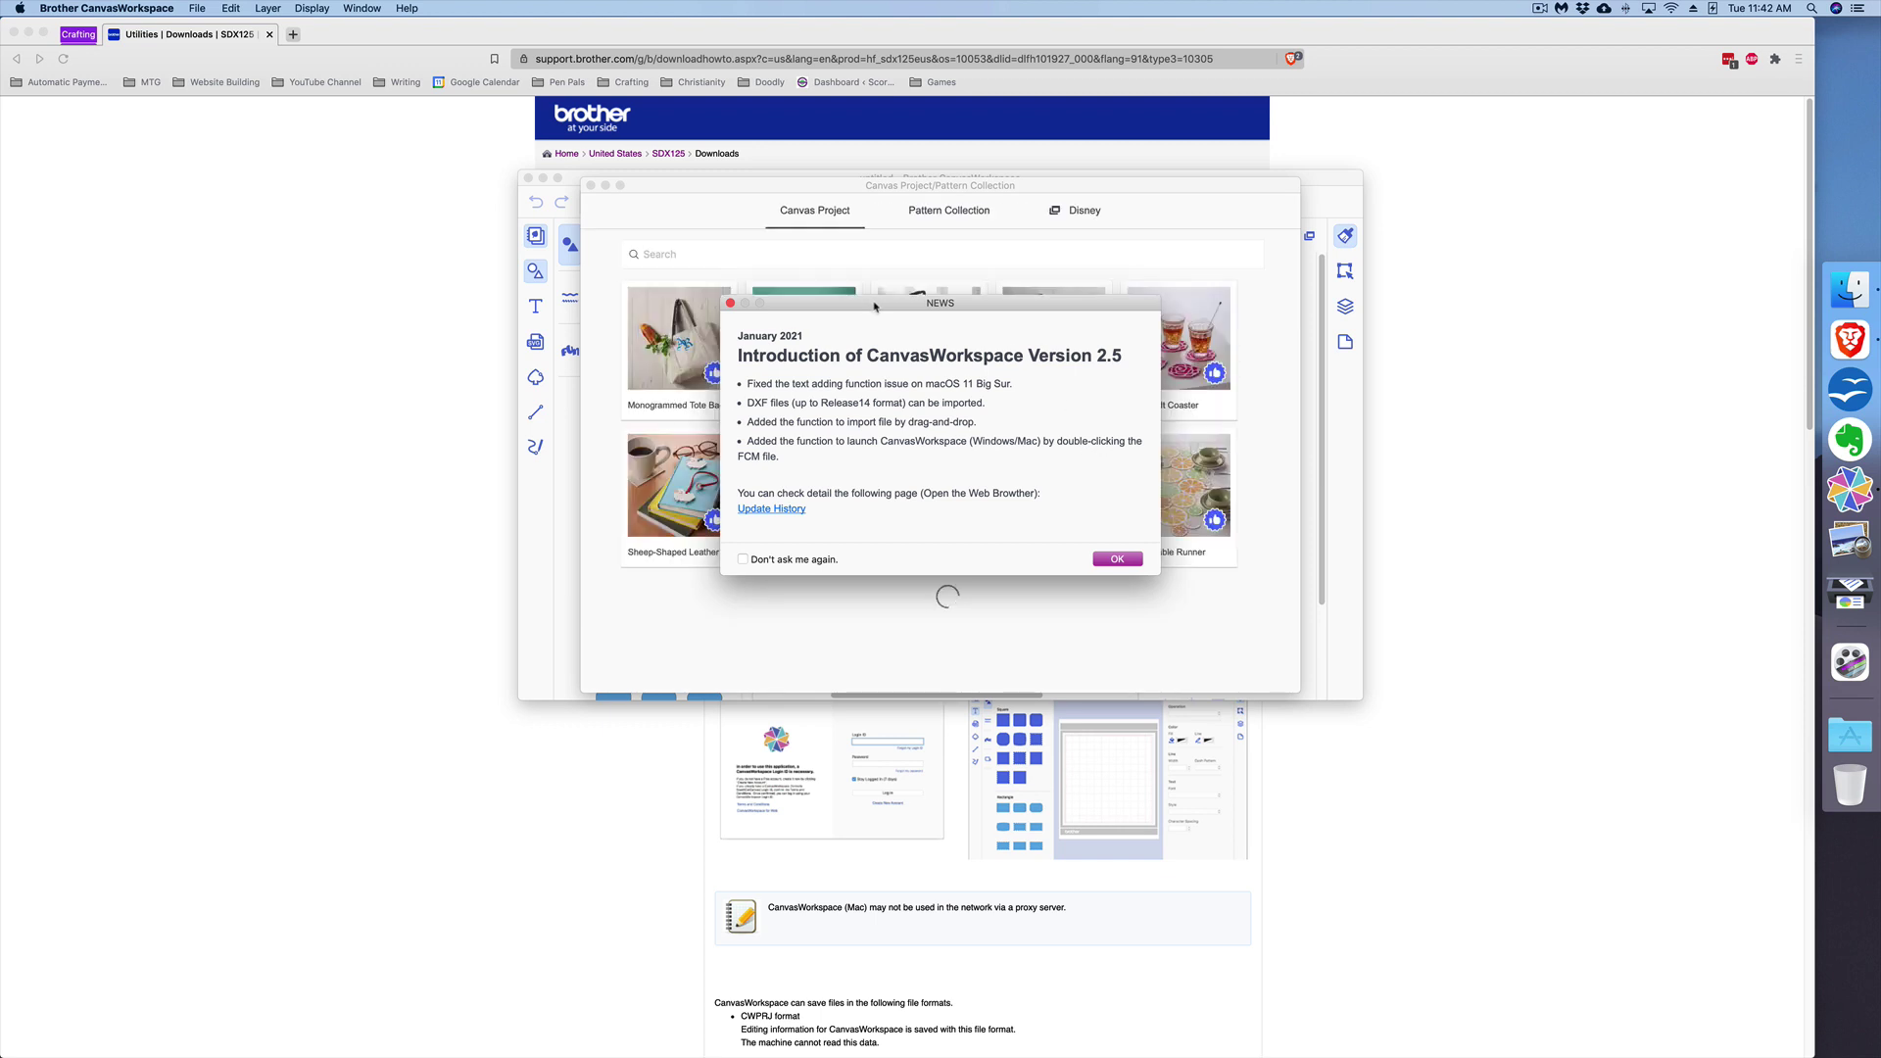
left_click_drag(875, 306, 882, 305)
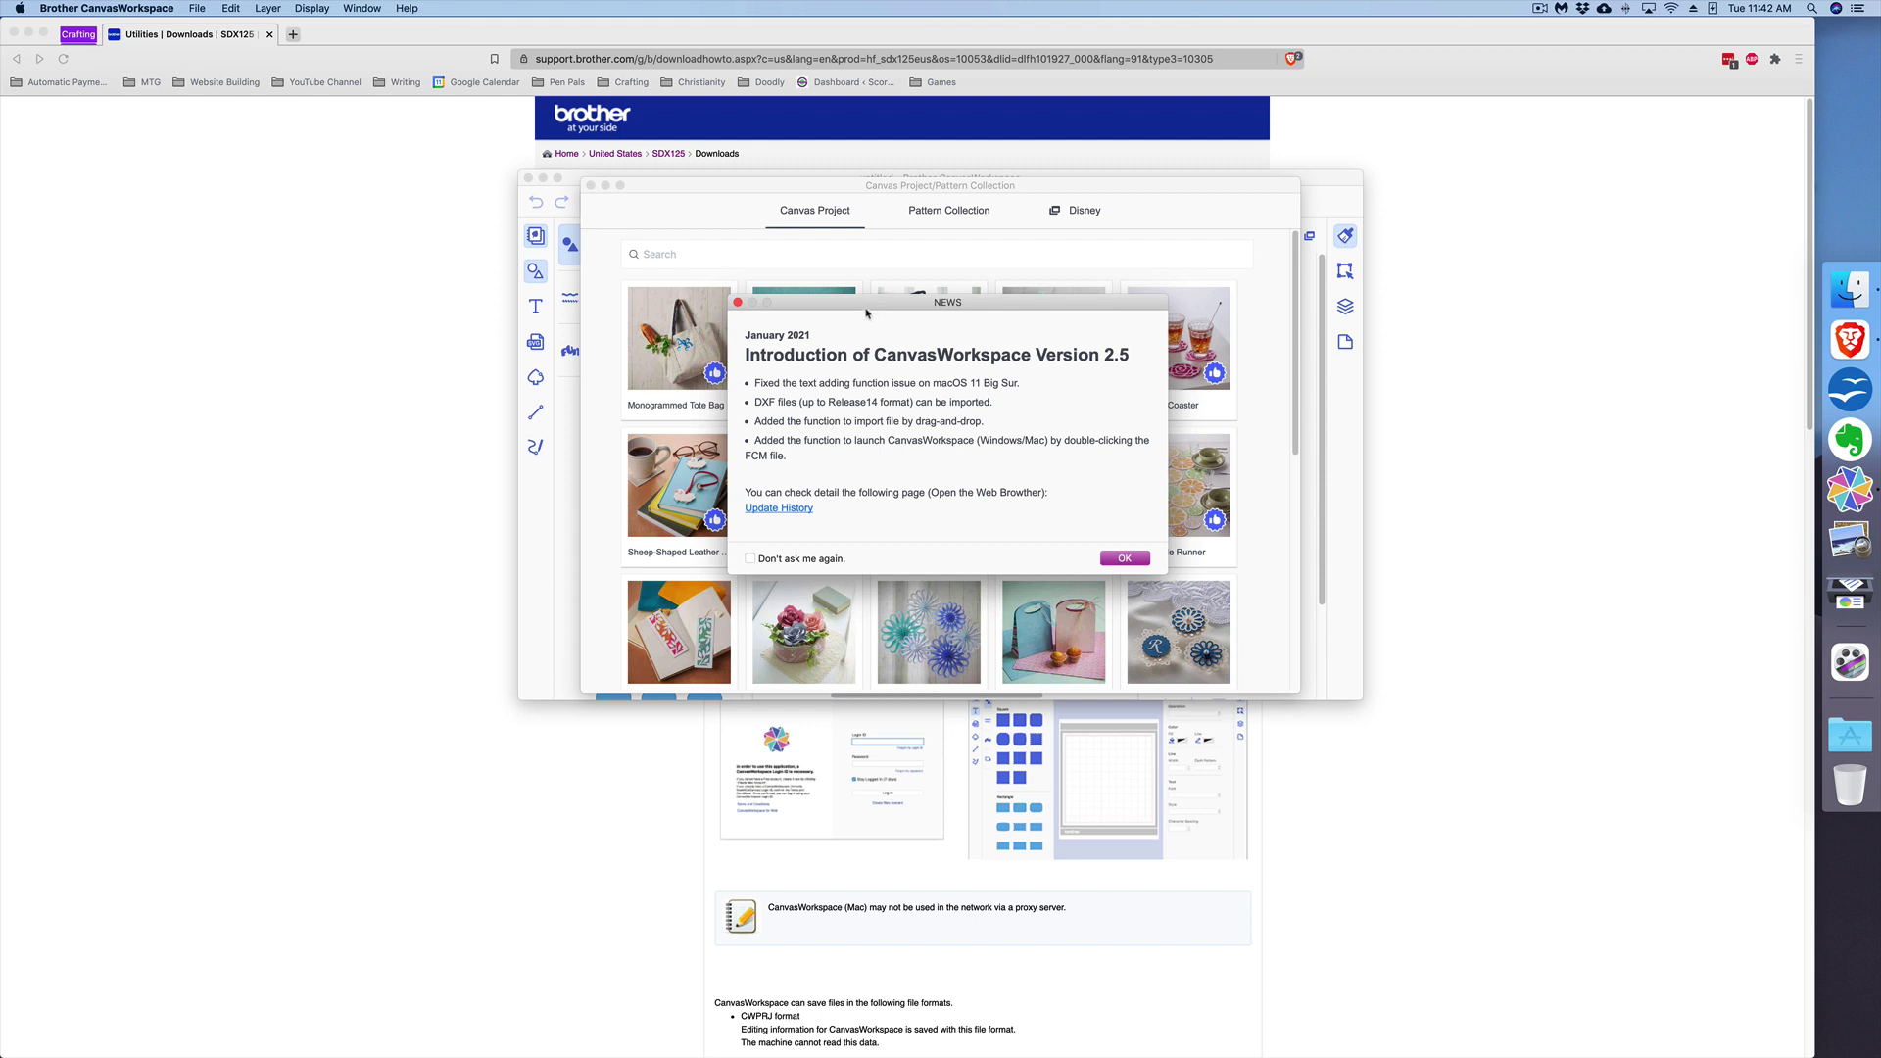
left_click_drag(884, 309, 870, 311)
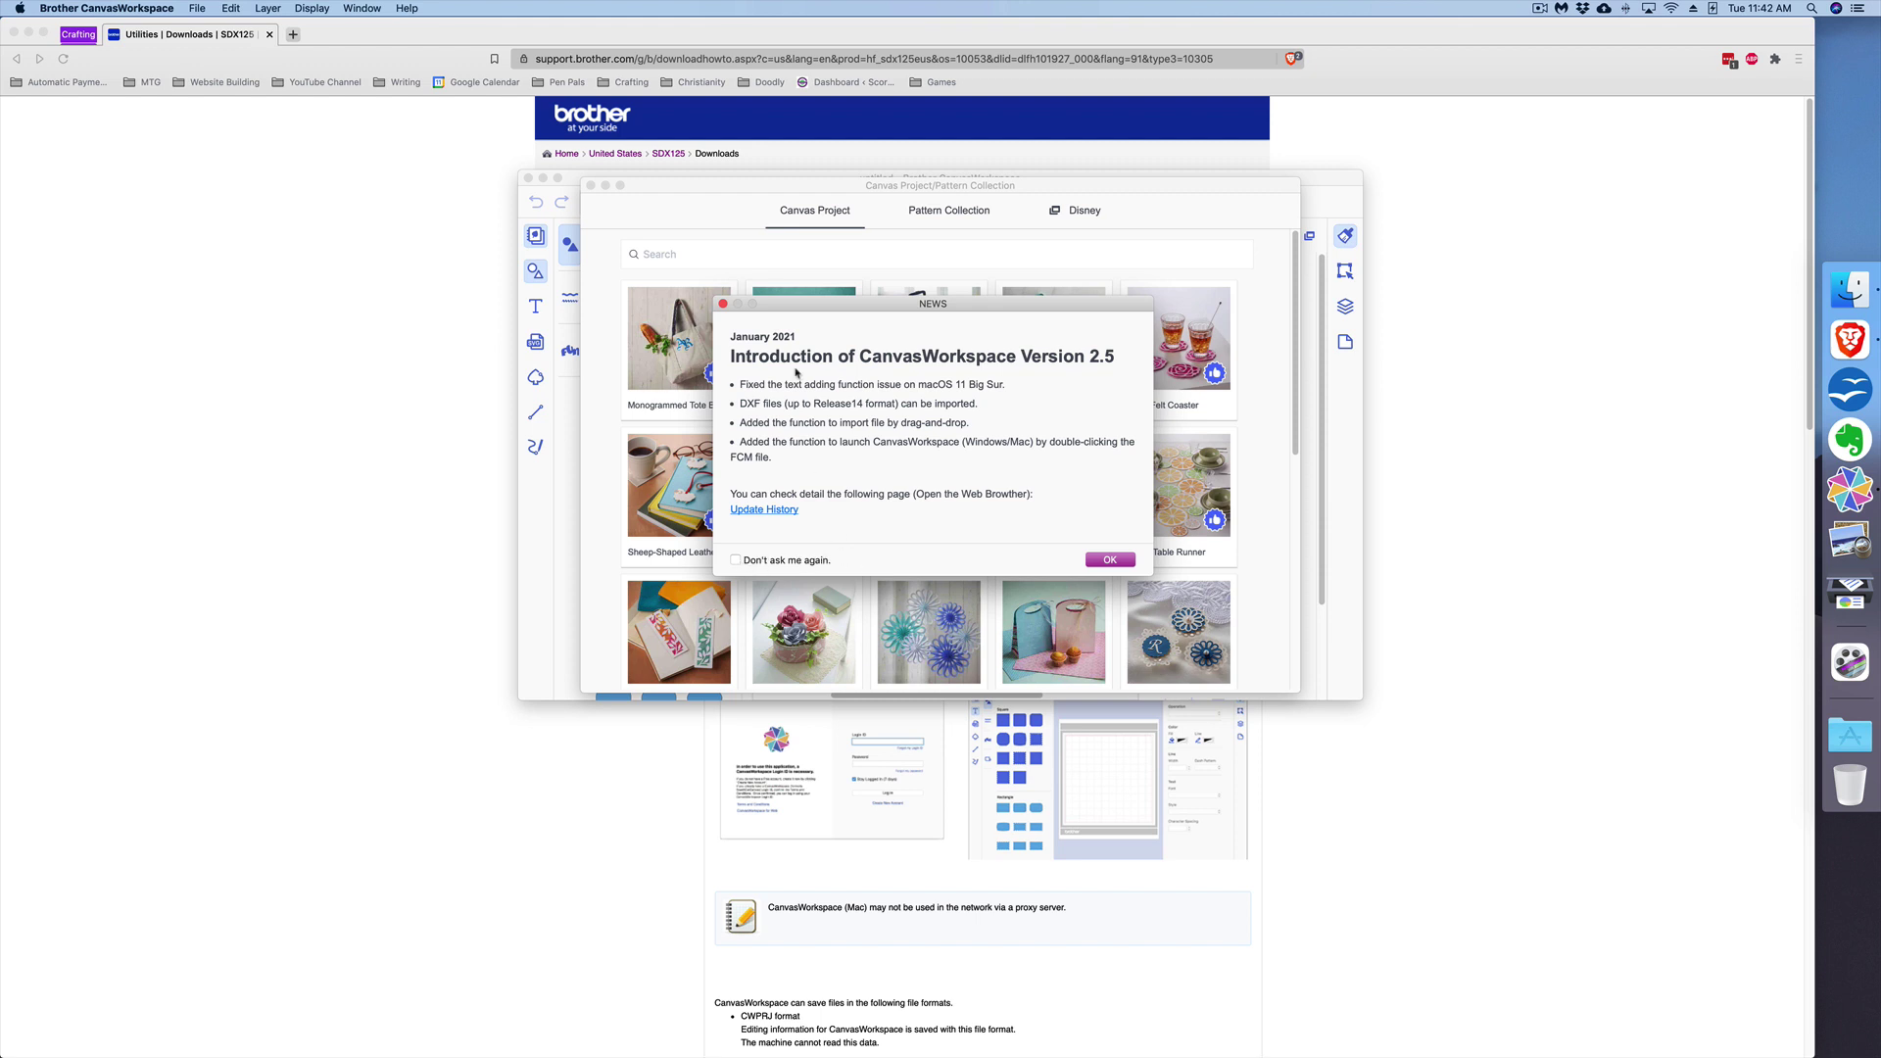
left_click_drag(811, 312, 810, 313)
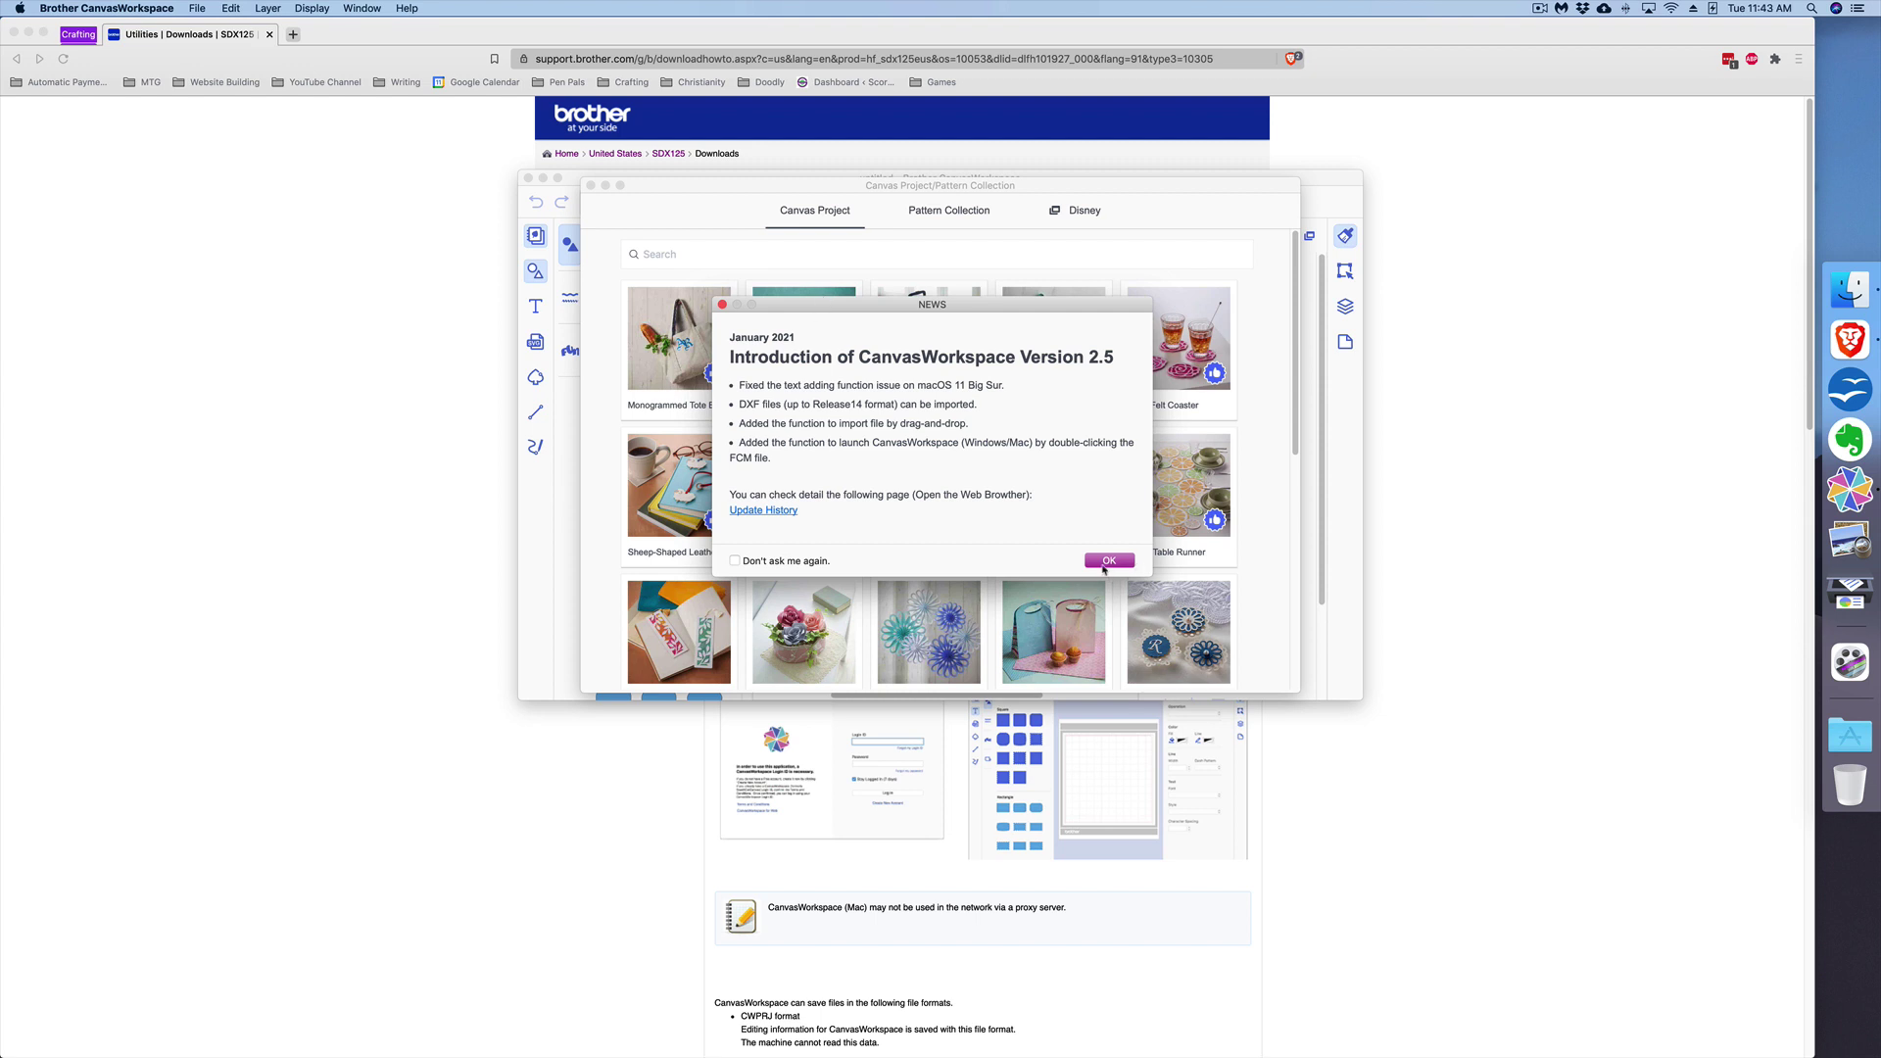
left_click(1107, 560)
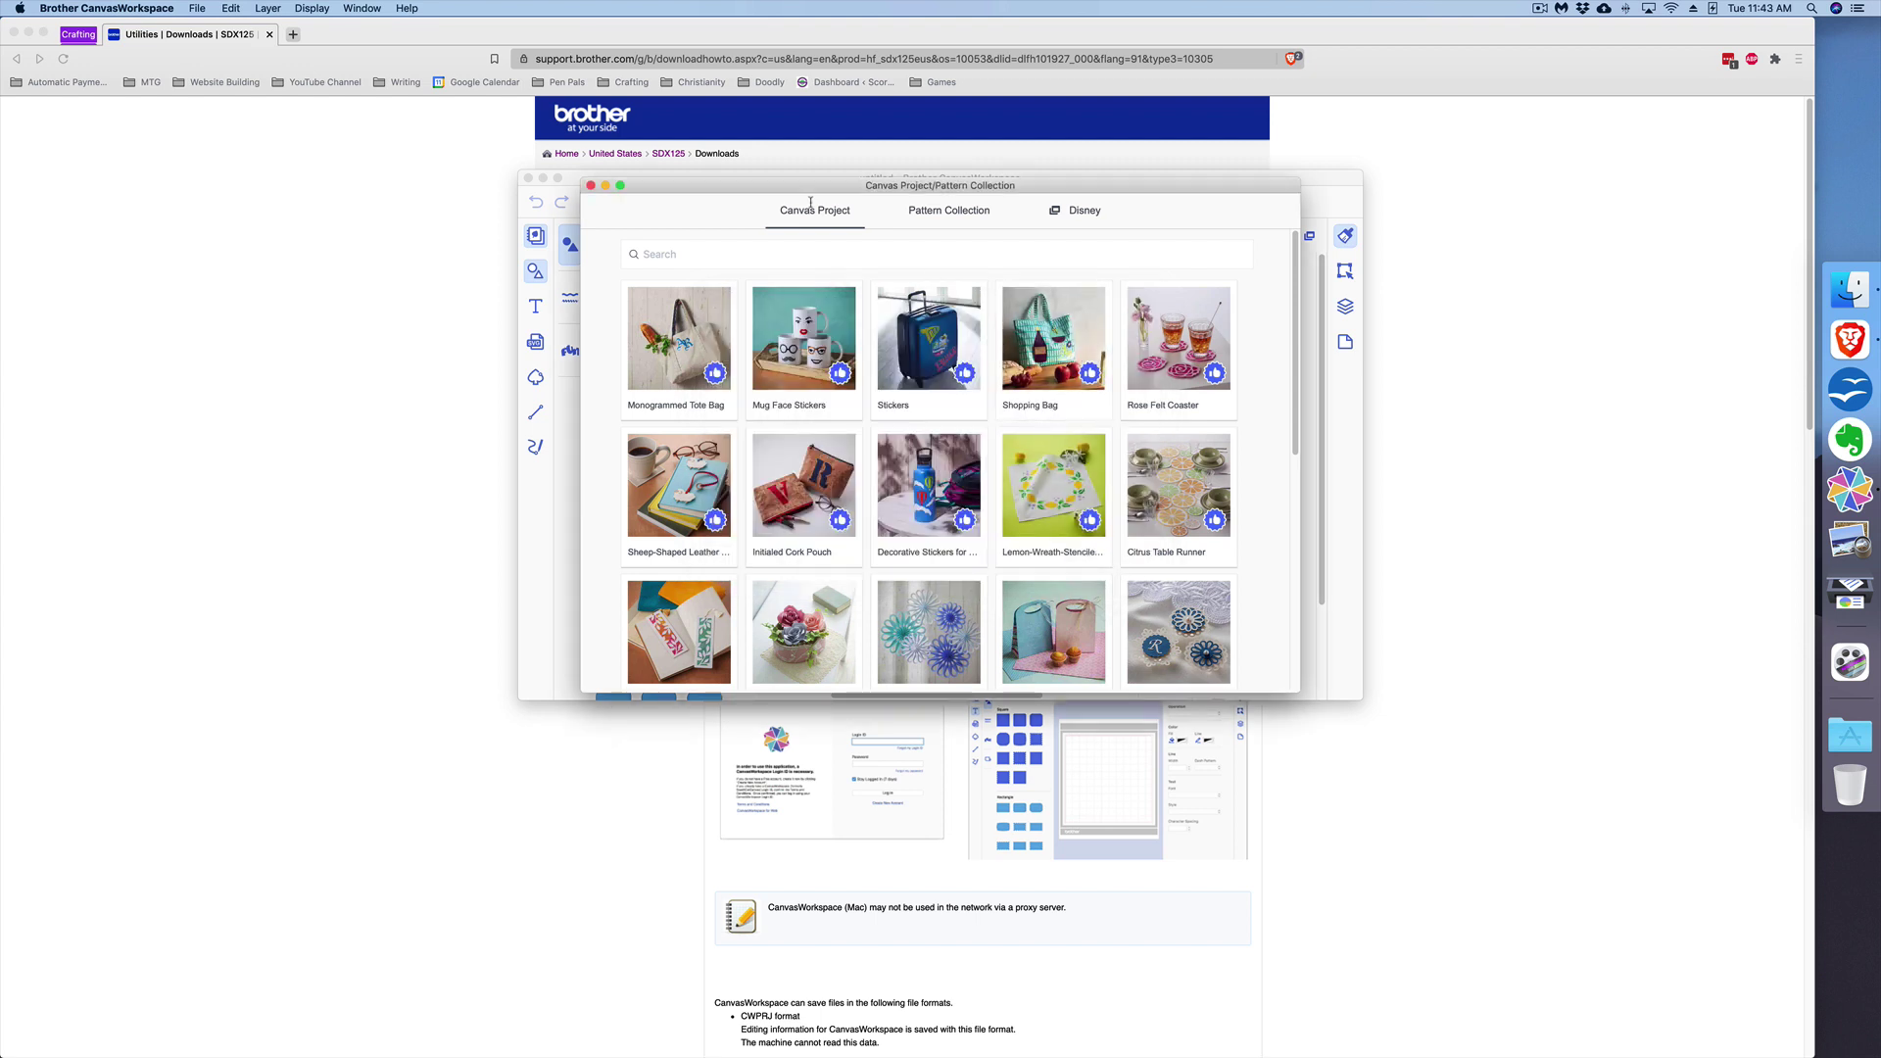
- Close the Canvas Project/Pattern Collection window and move the main workspace window to the upper left
left_click_drag(774, 192, 762, 189)
scroll(867, 424, "down", 5)
scroll(867, 423, "down", 4)
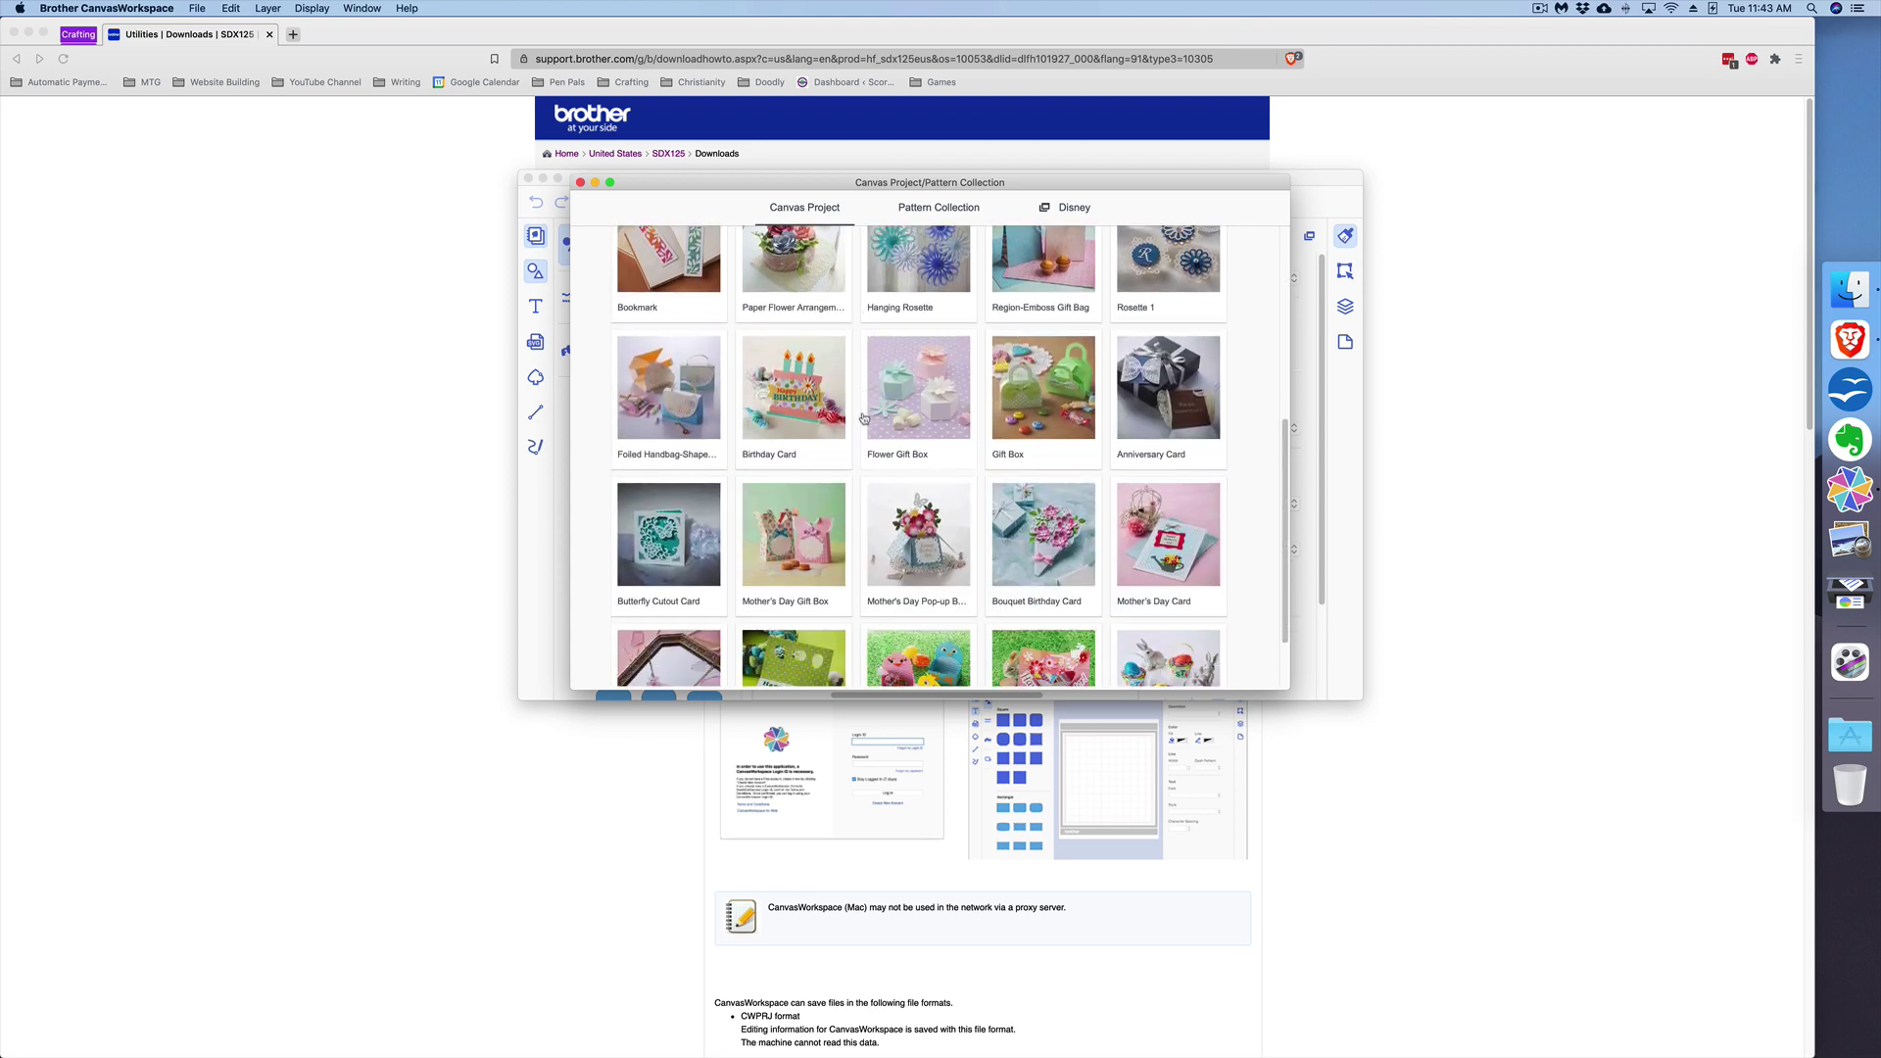
scroll(862, 416, "up", 10)
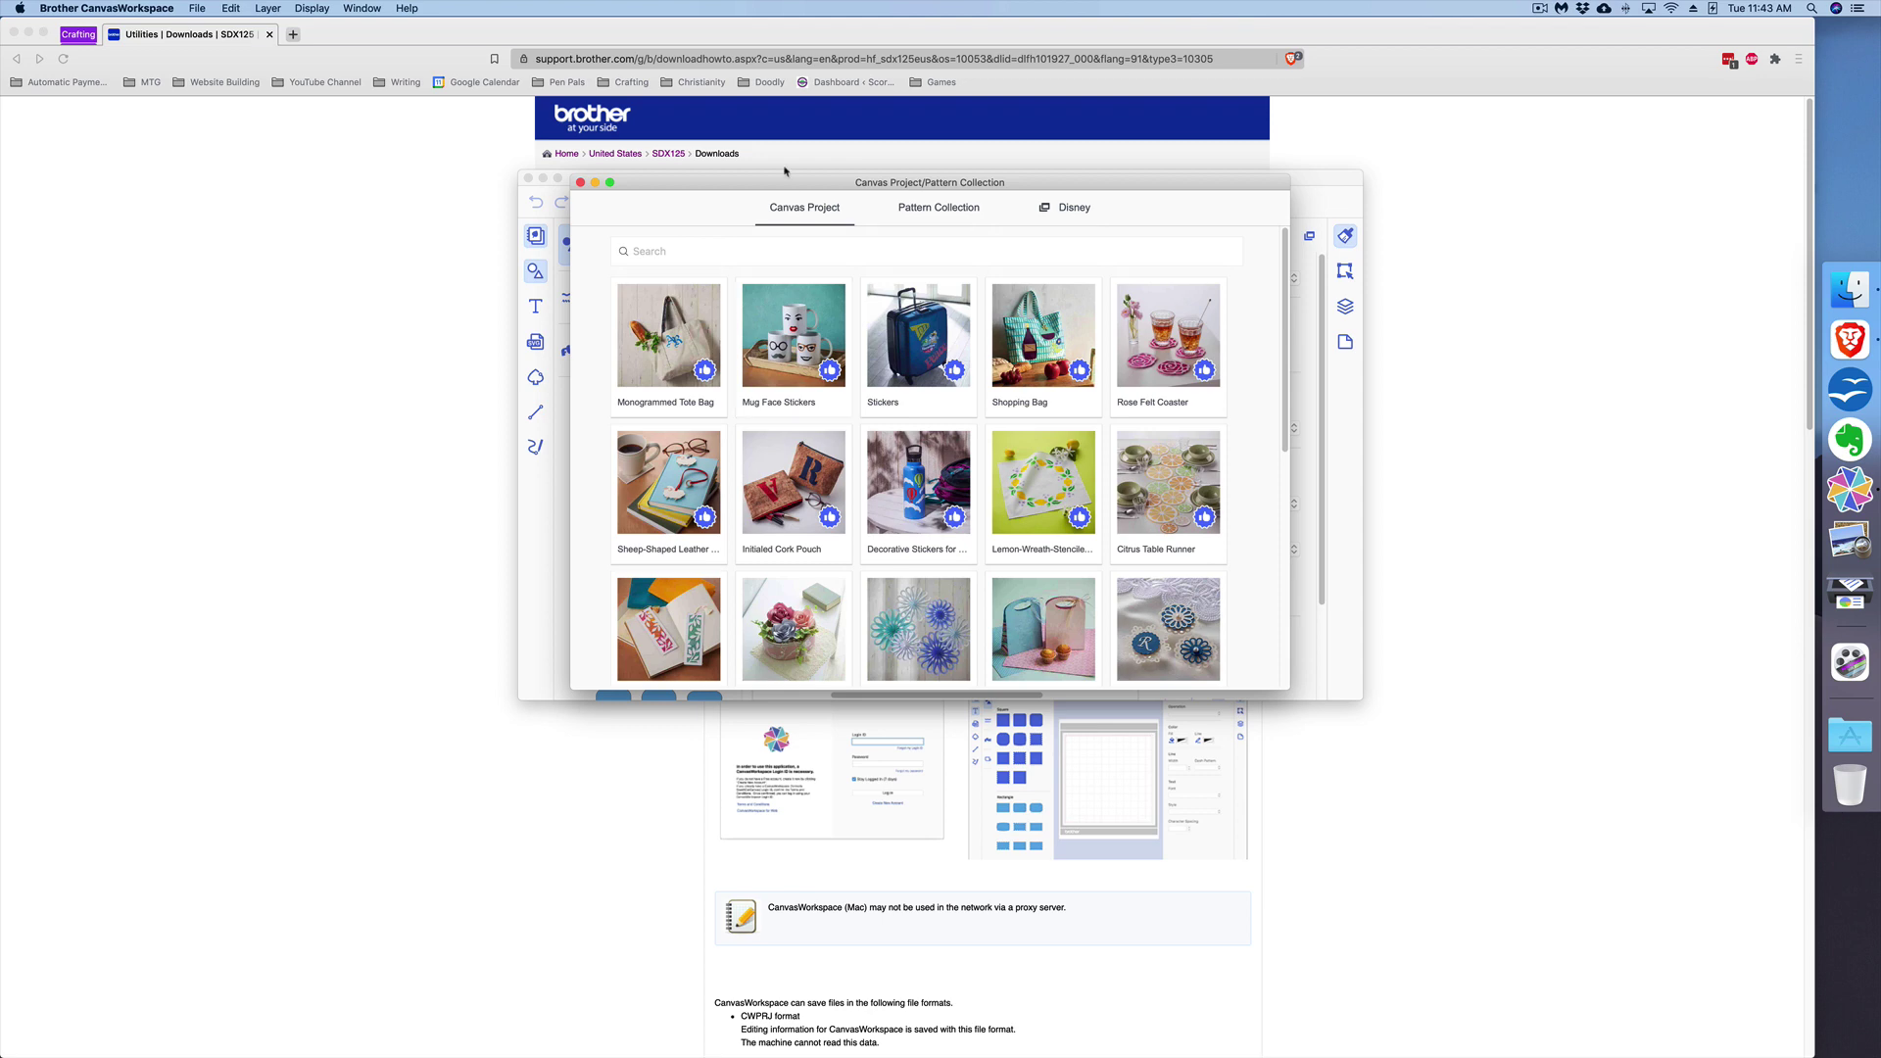
left_click(581, 184)
left_click_drag(742, 184, 231, 34)
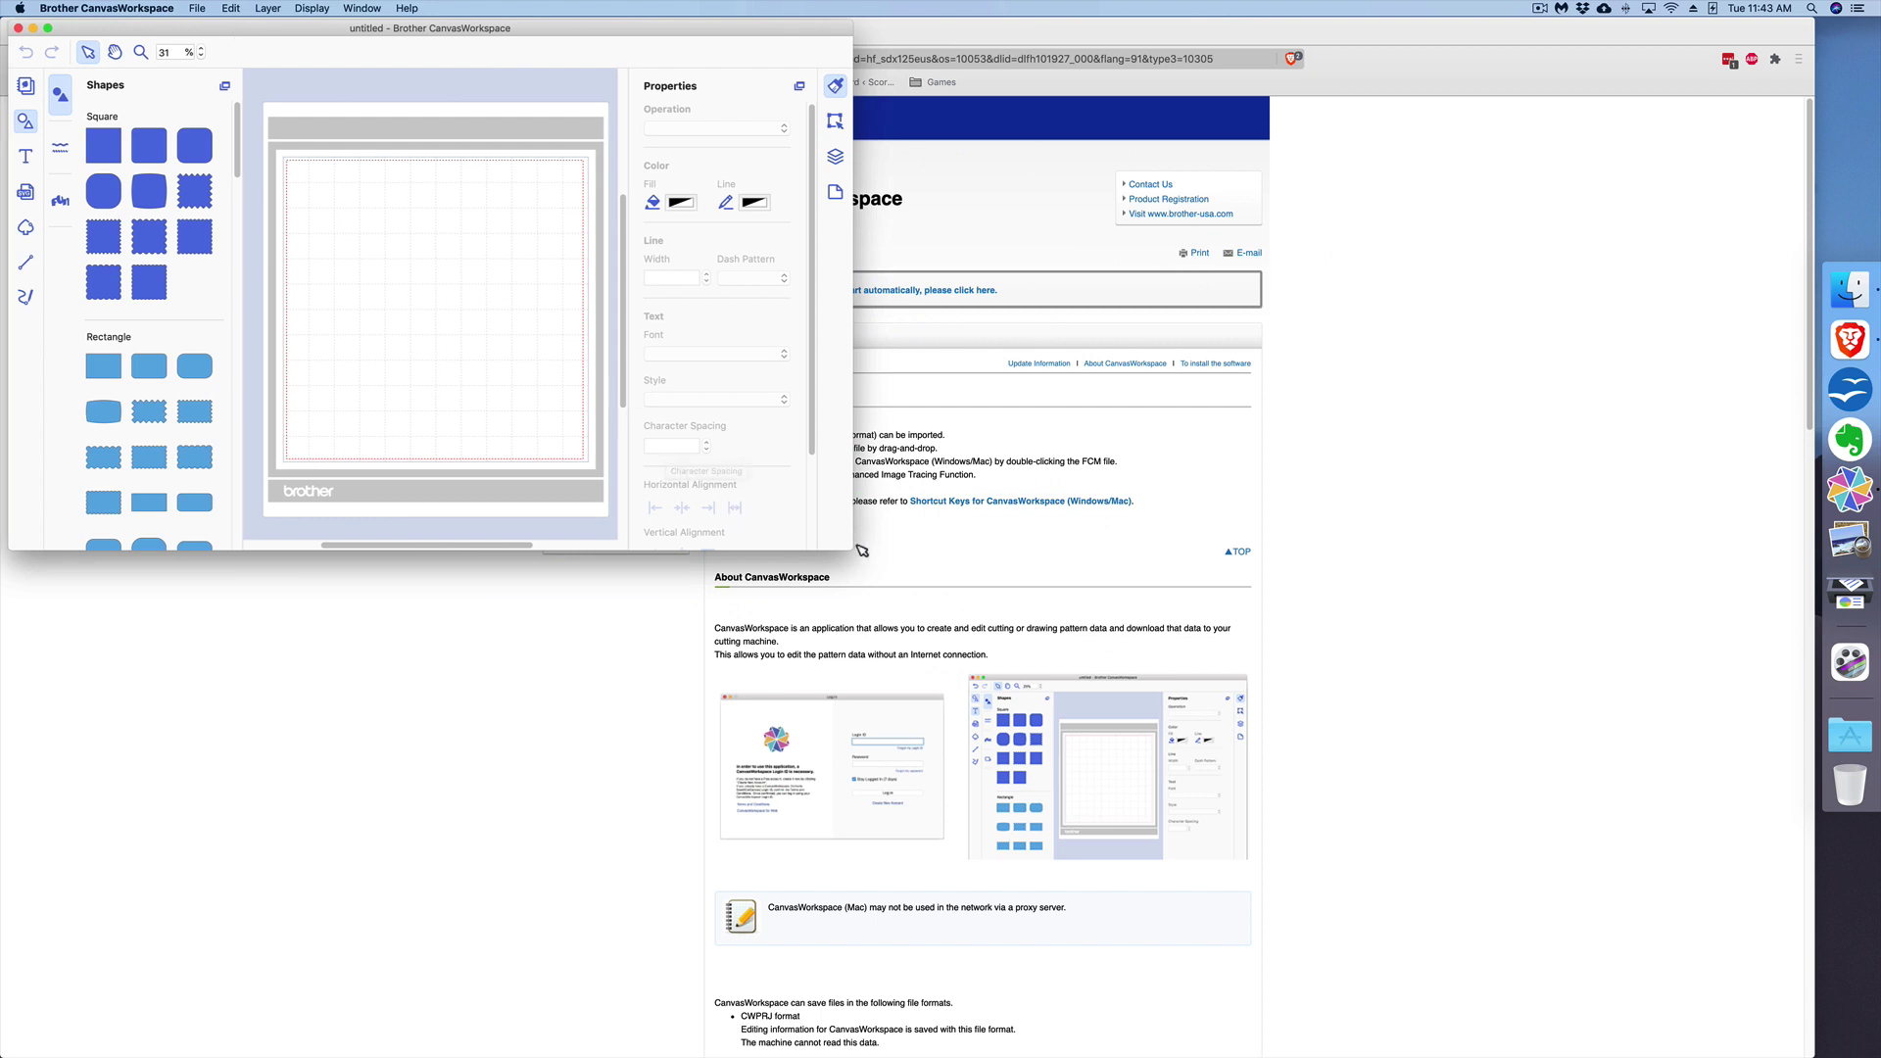
left_click_drag(853, 551, 1817, 1056)
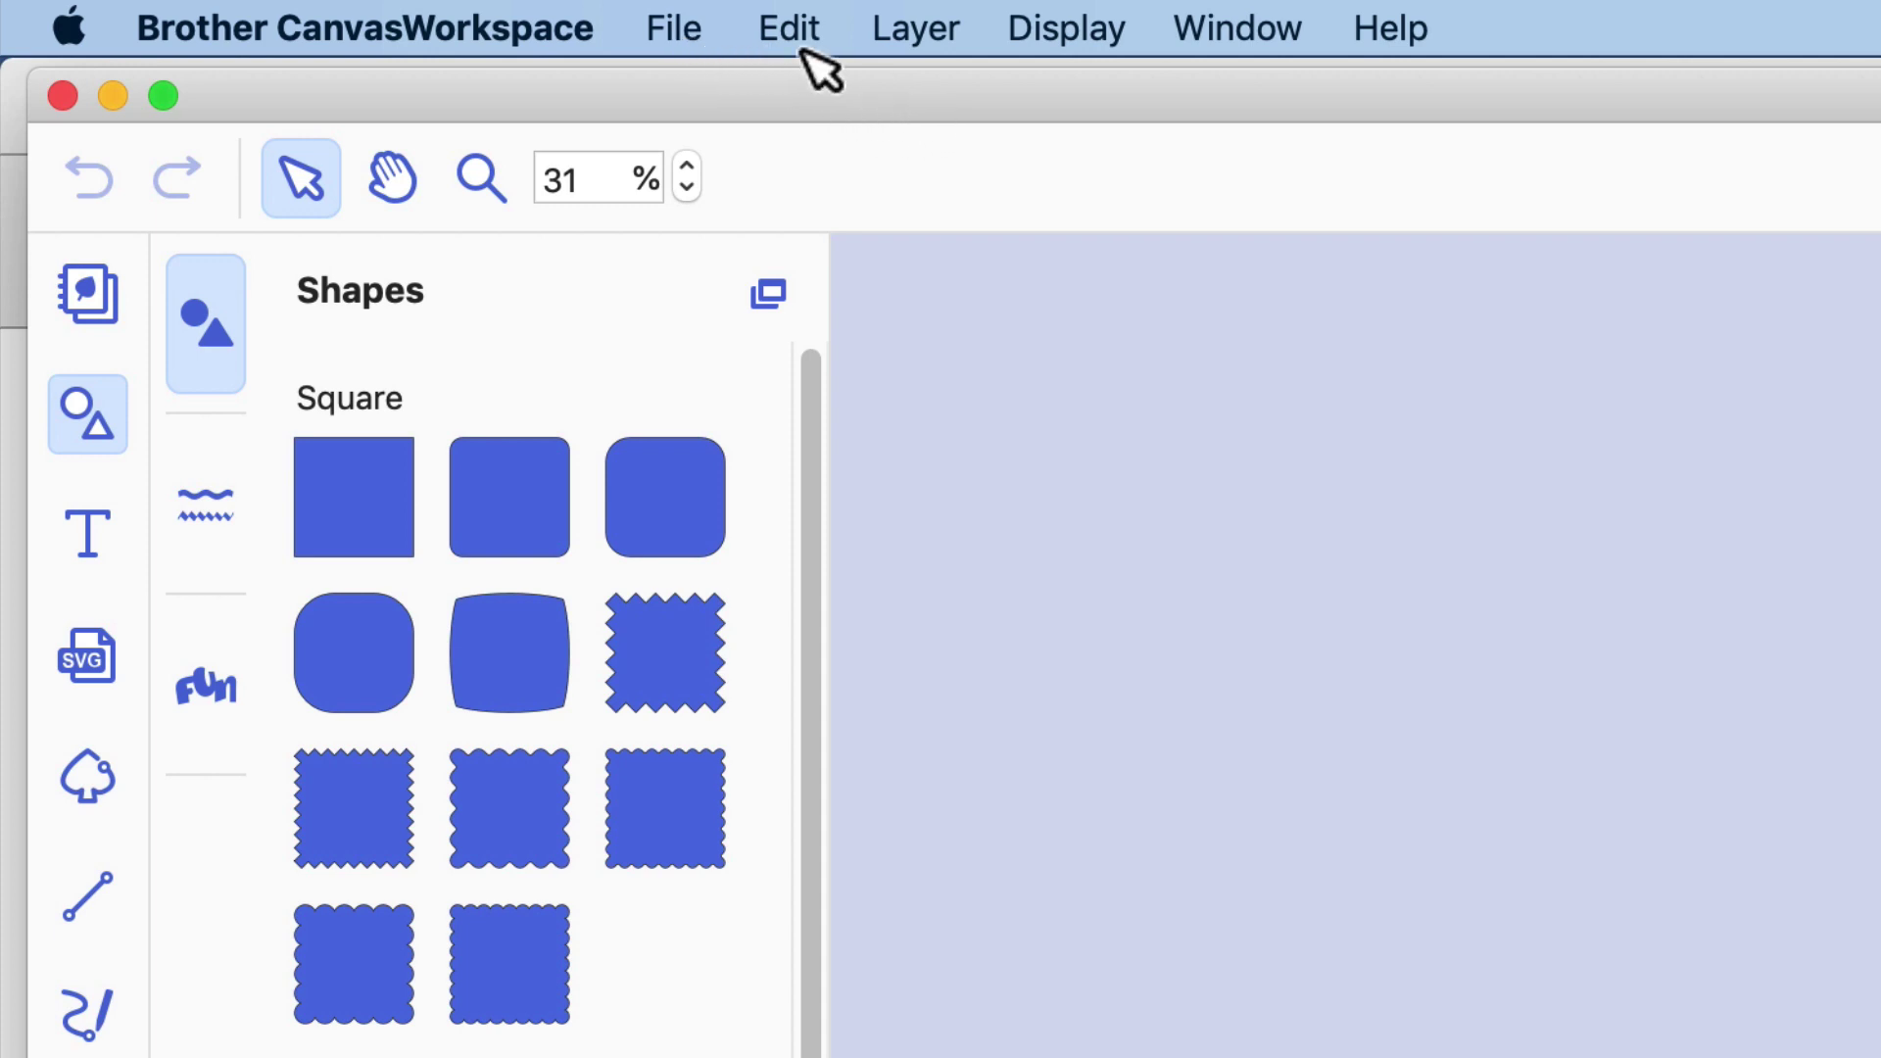
left_click(670, 26)
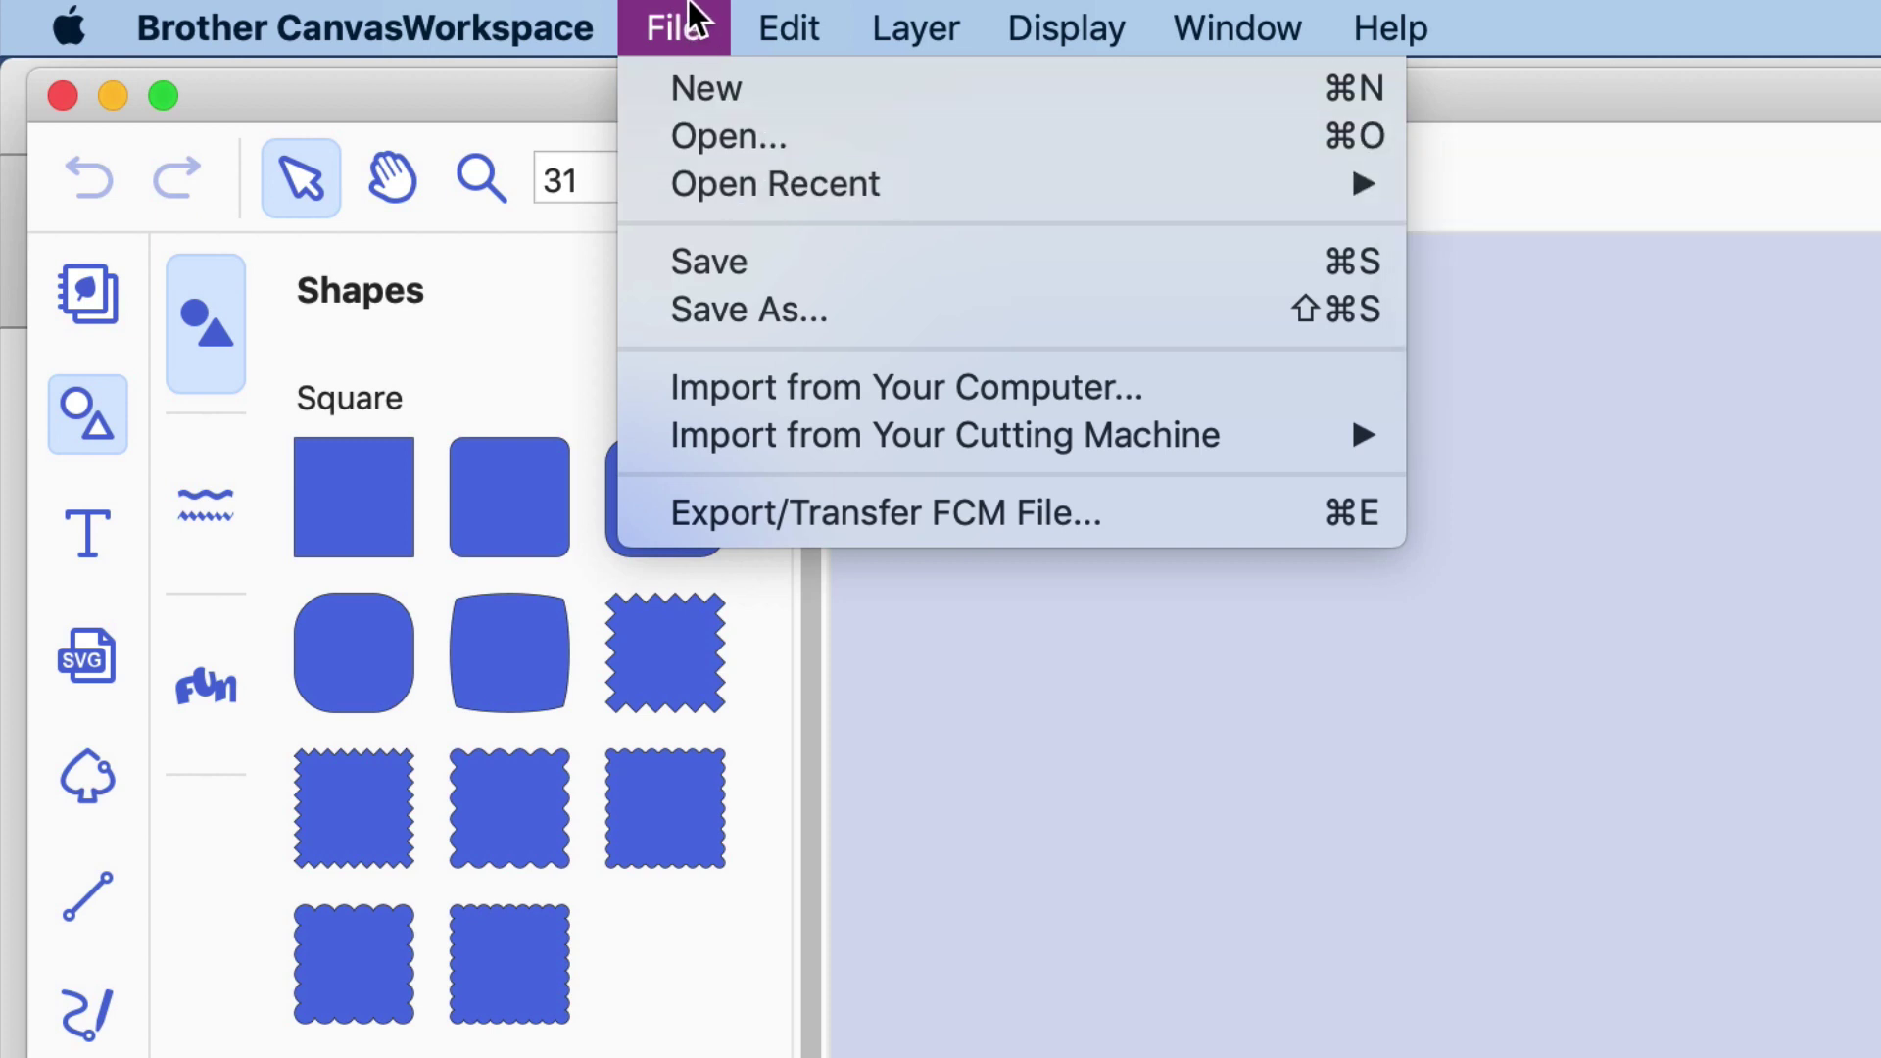
mouse_move(823, 12)
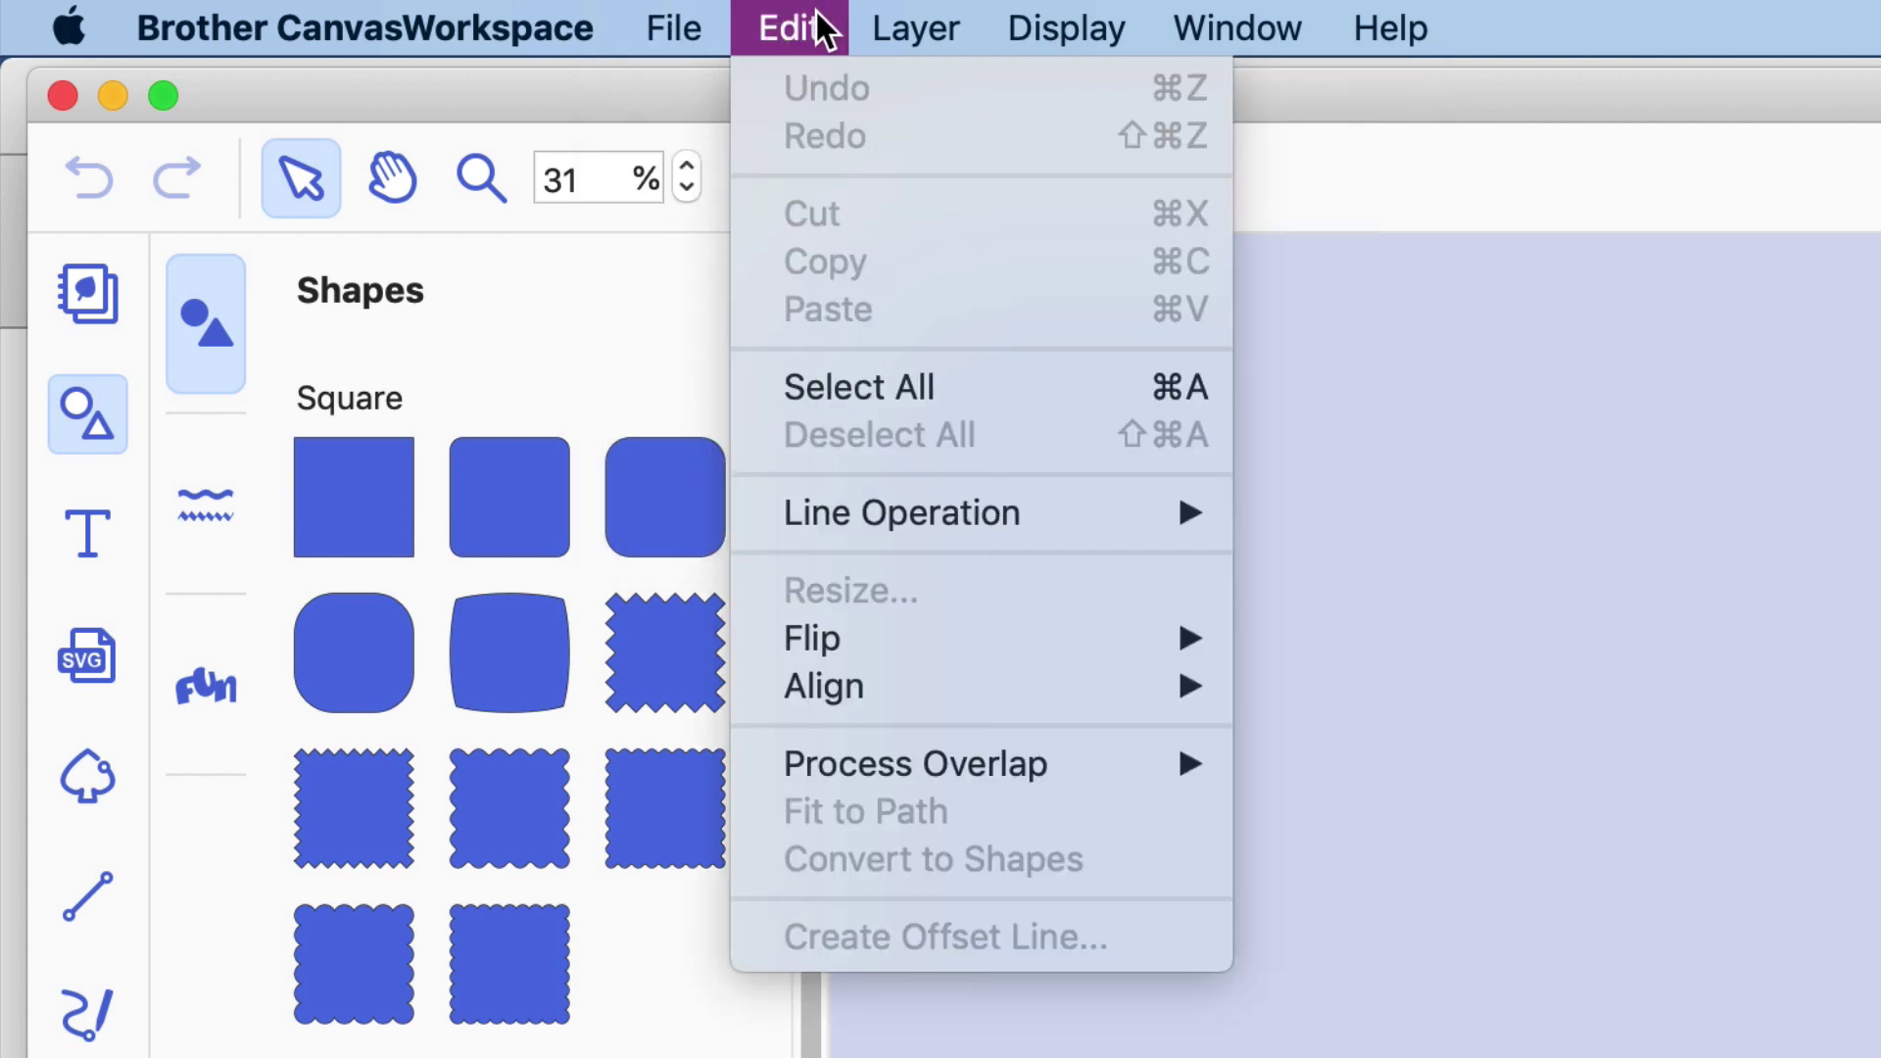
mouse_move(902, 32)
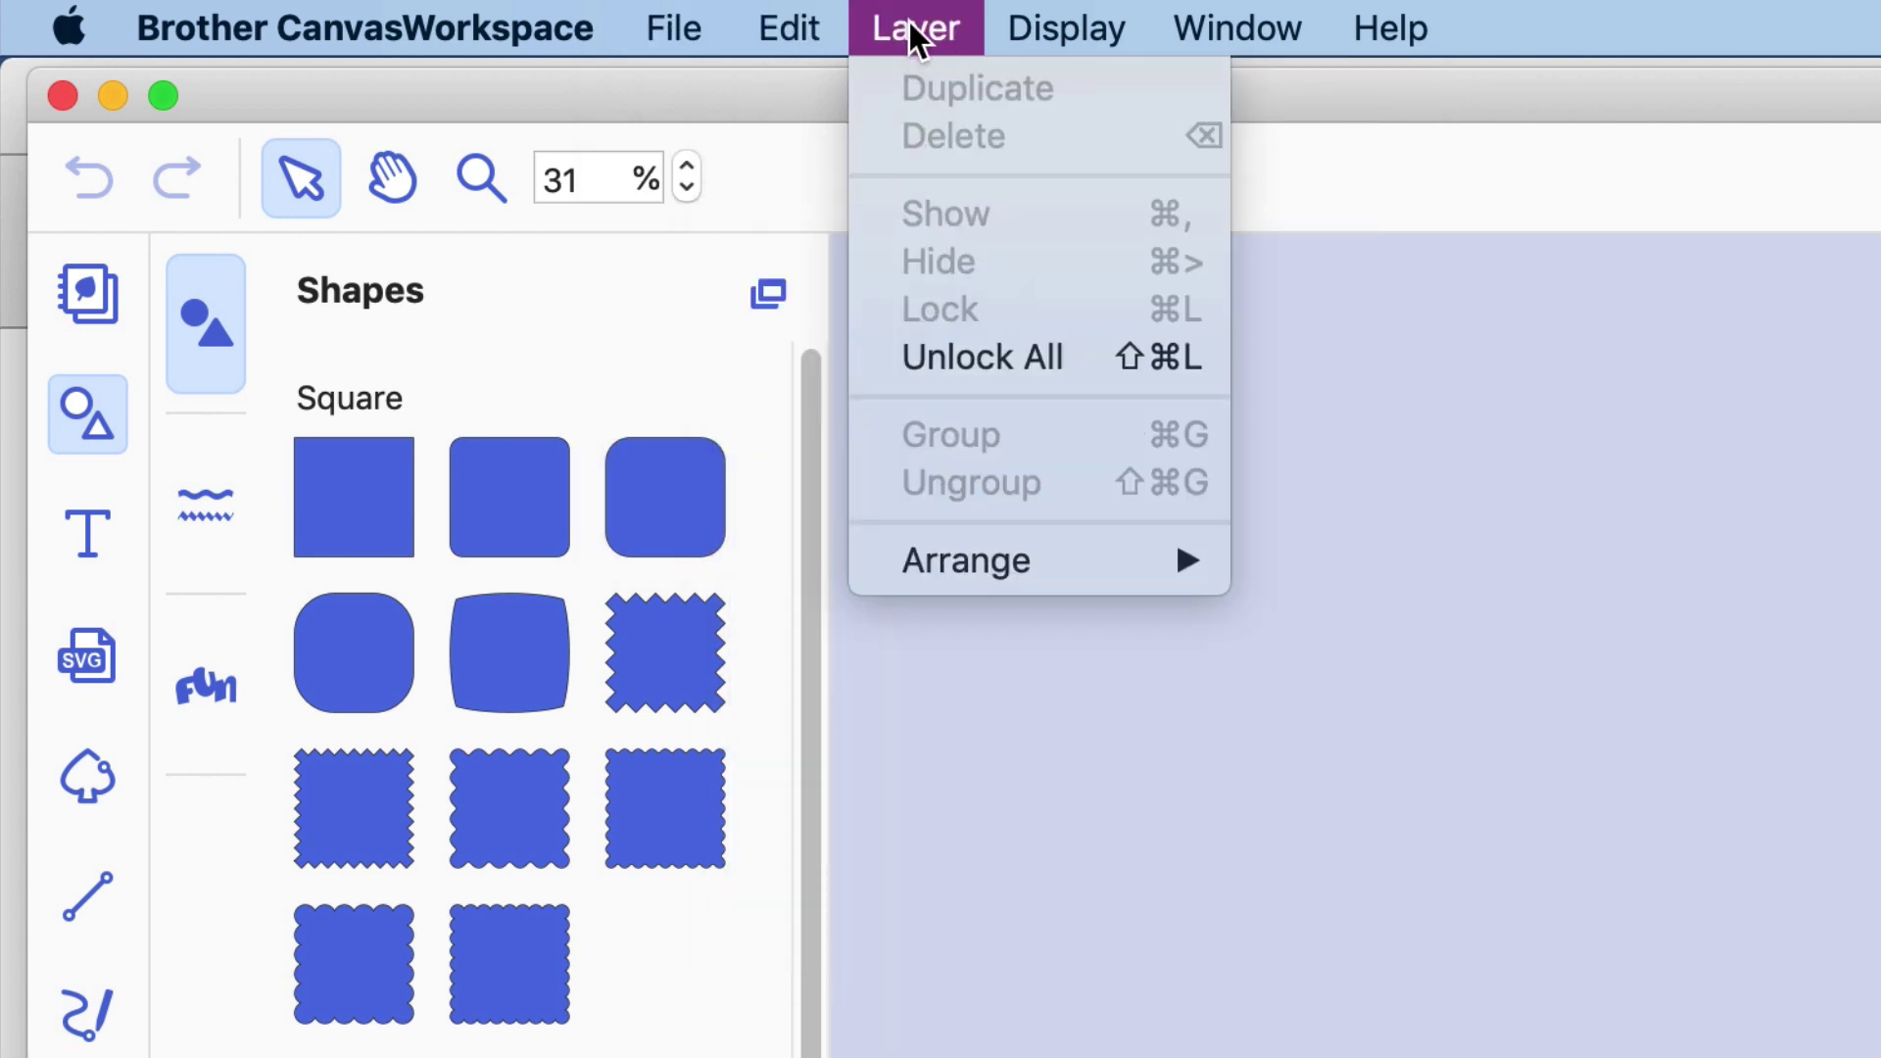
mouse_move(1048, 30)
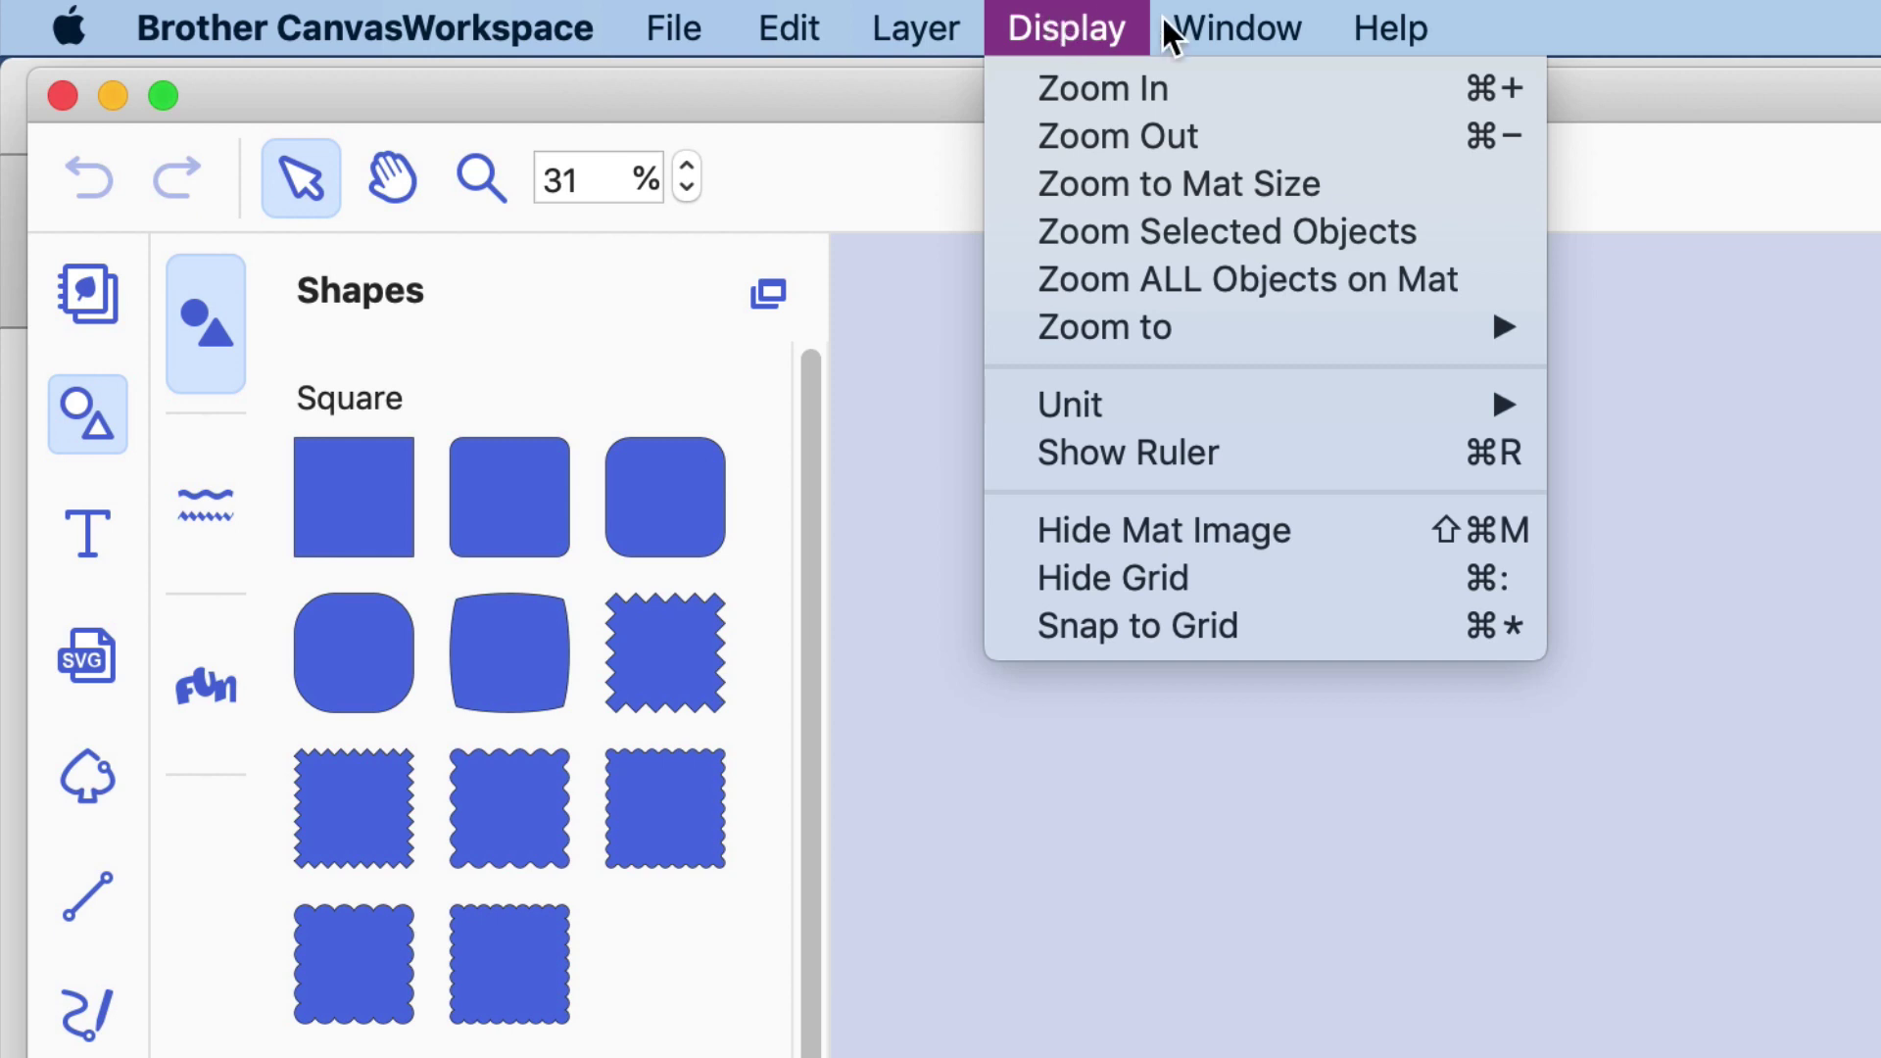
mouse_move(1172, 15)
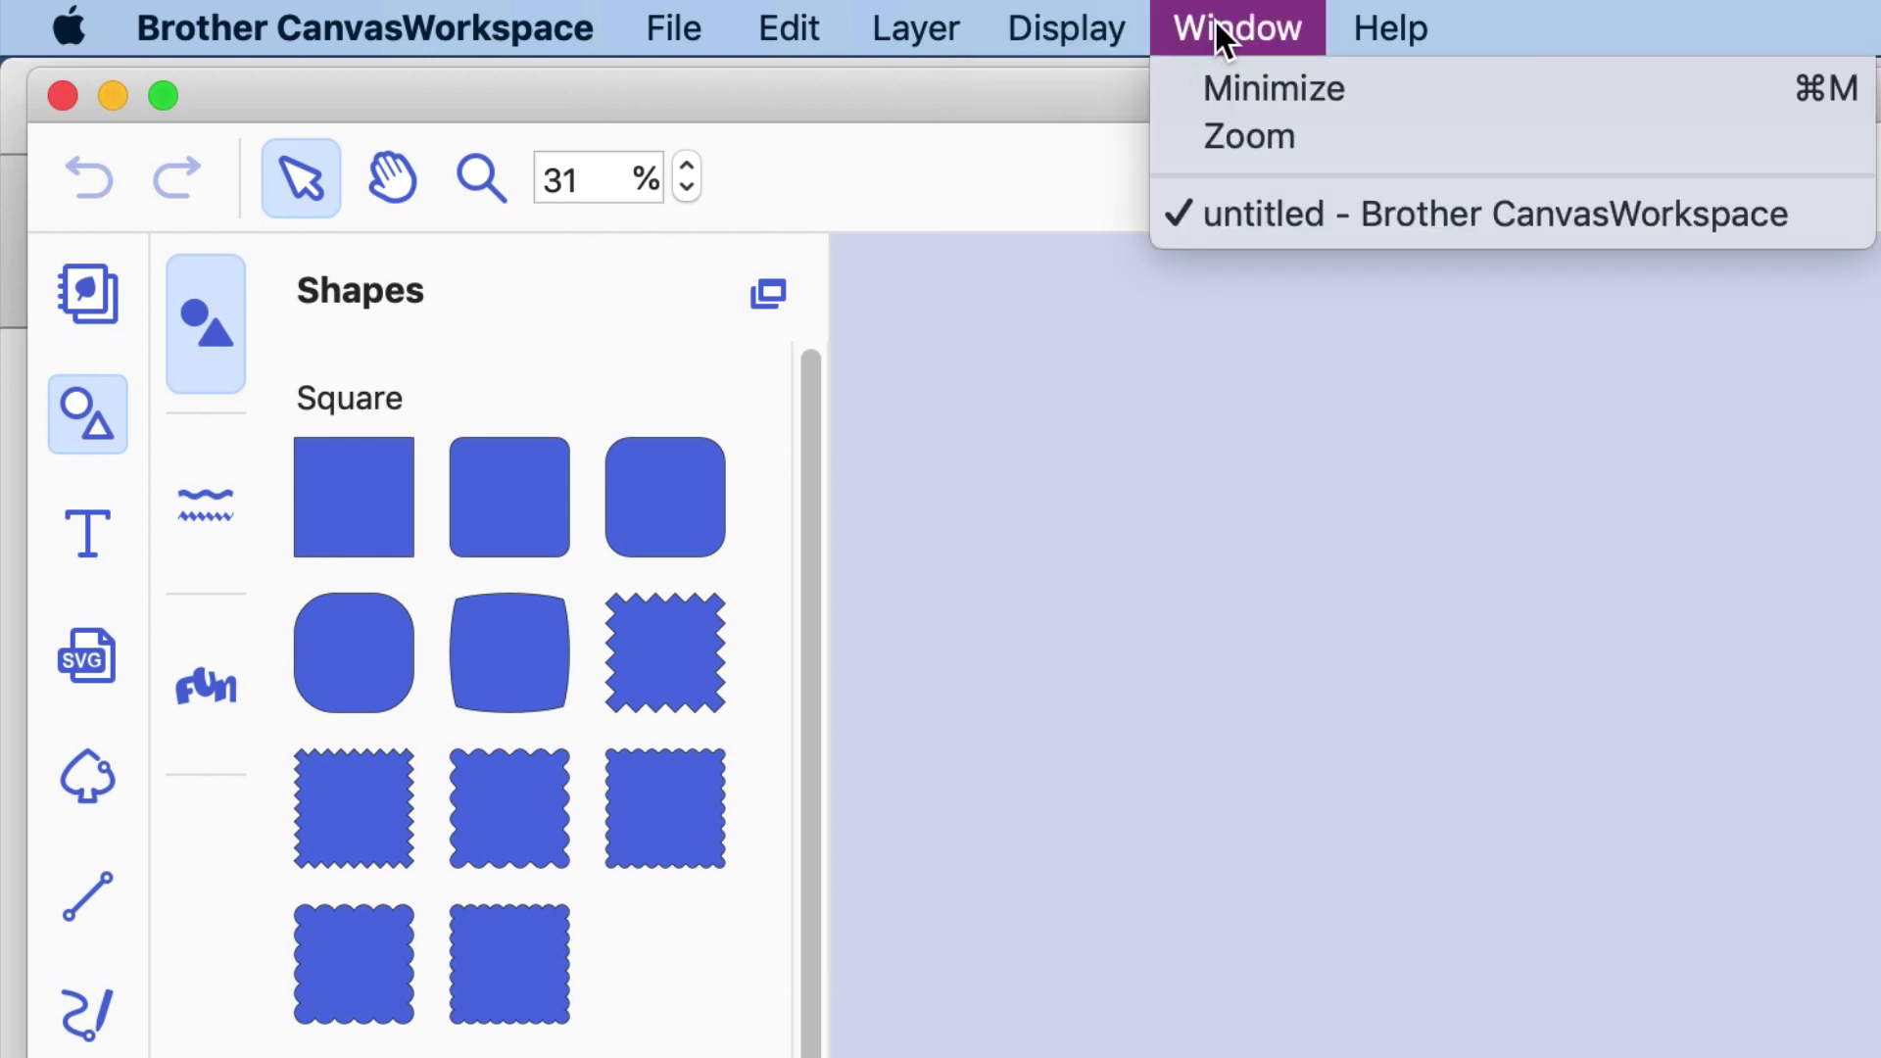
mouse_move(1399, 16)
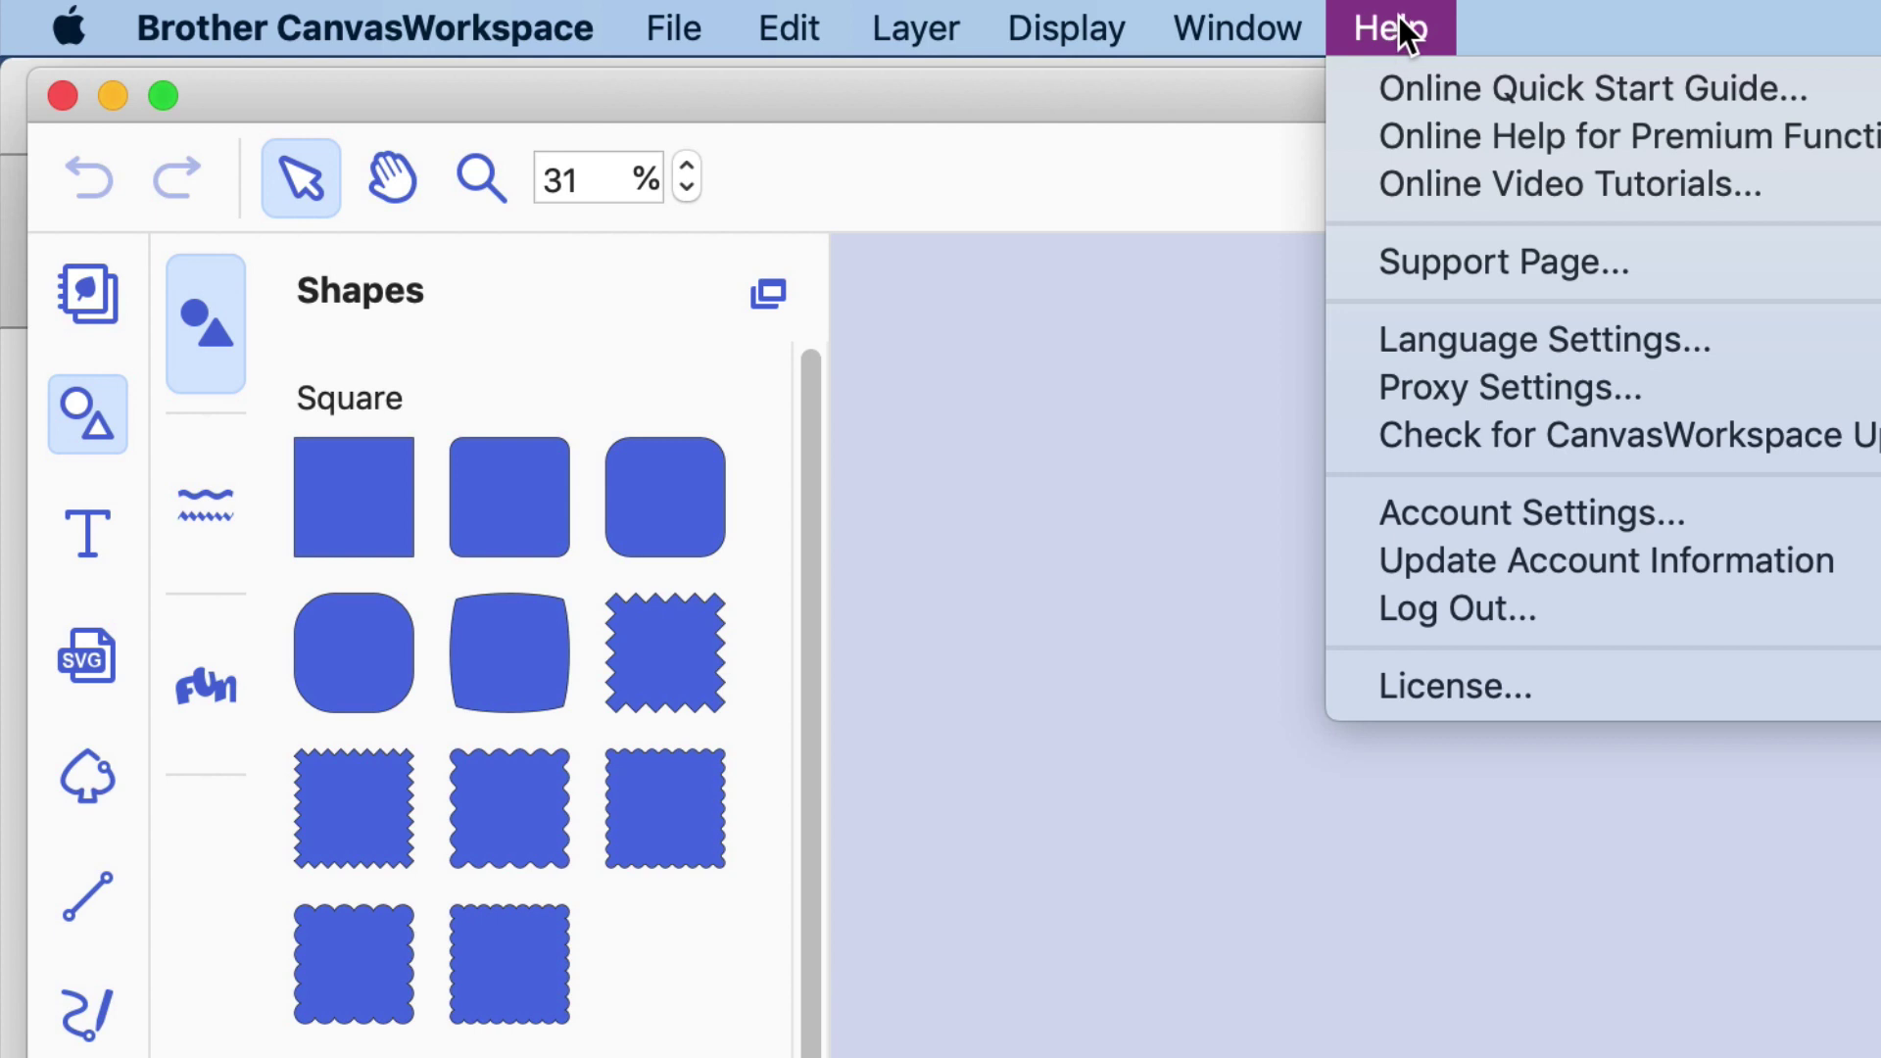
left_click(1399, 15)
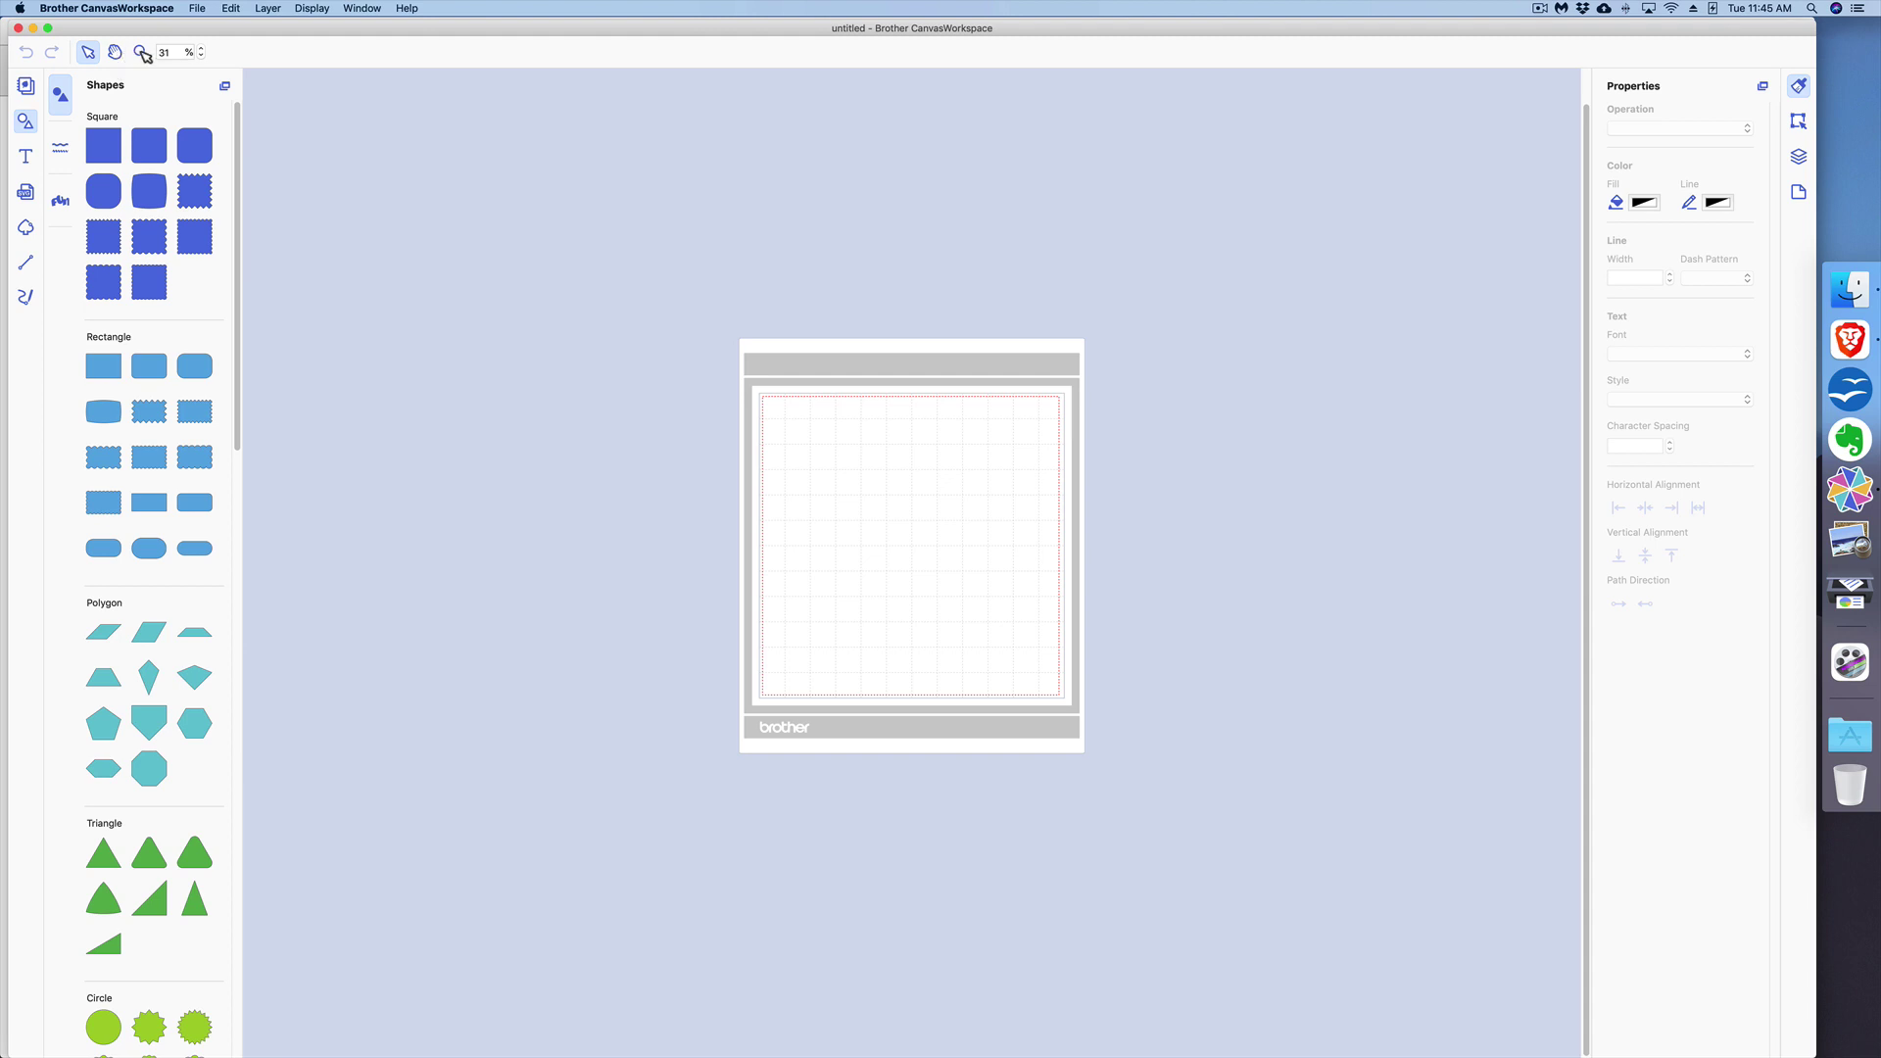
- Zoom into an area of the mat, step the zoom up to 110%, then back down to 80%
left_click(142, 53)
left_click_drag(654, 324, 1014, 595)
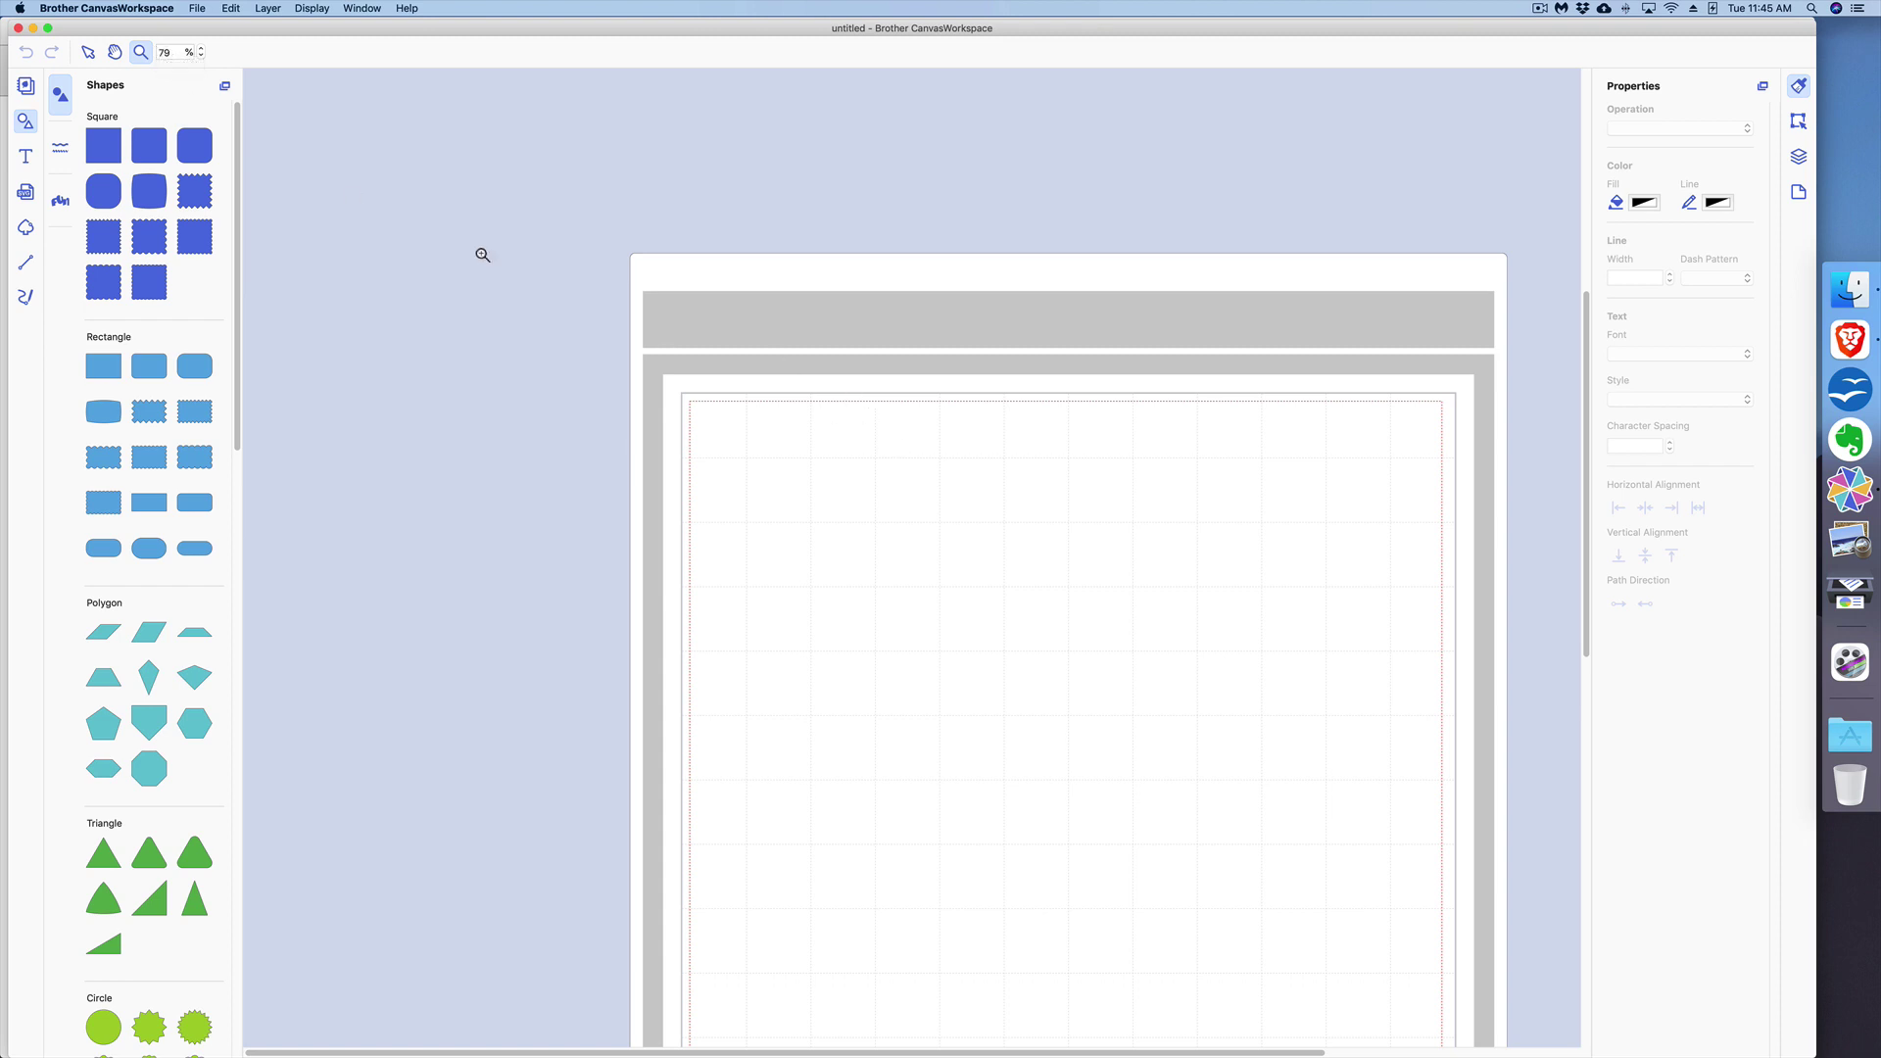
left_click(201, 50)
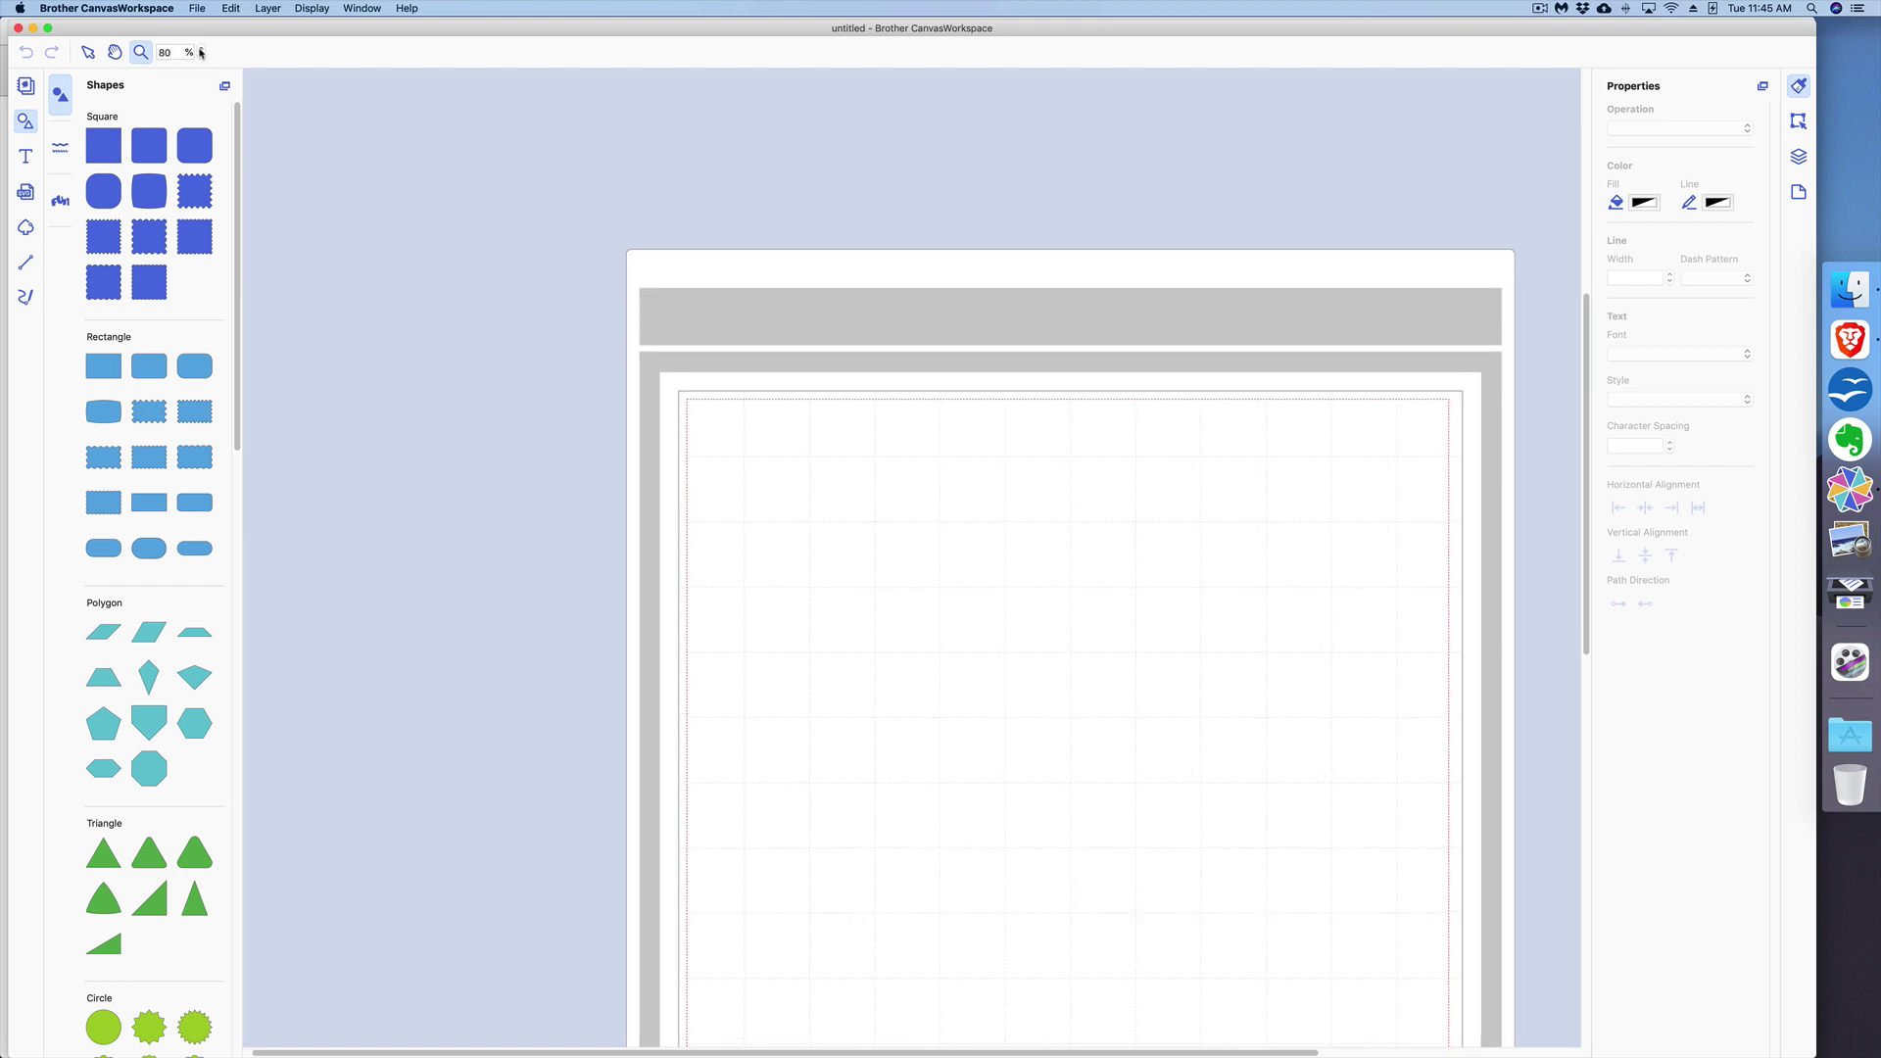
left_click(201, 50)
left_click(201, 49)
left_click(201, 50)
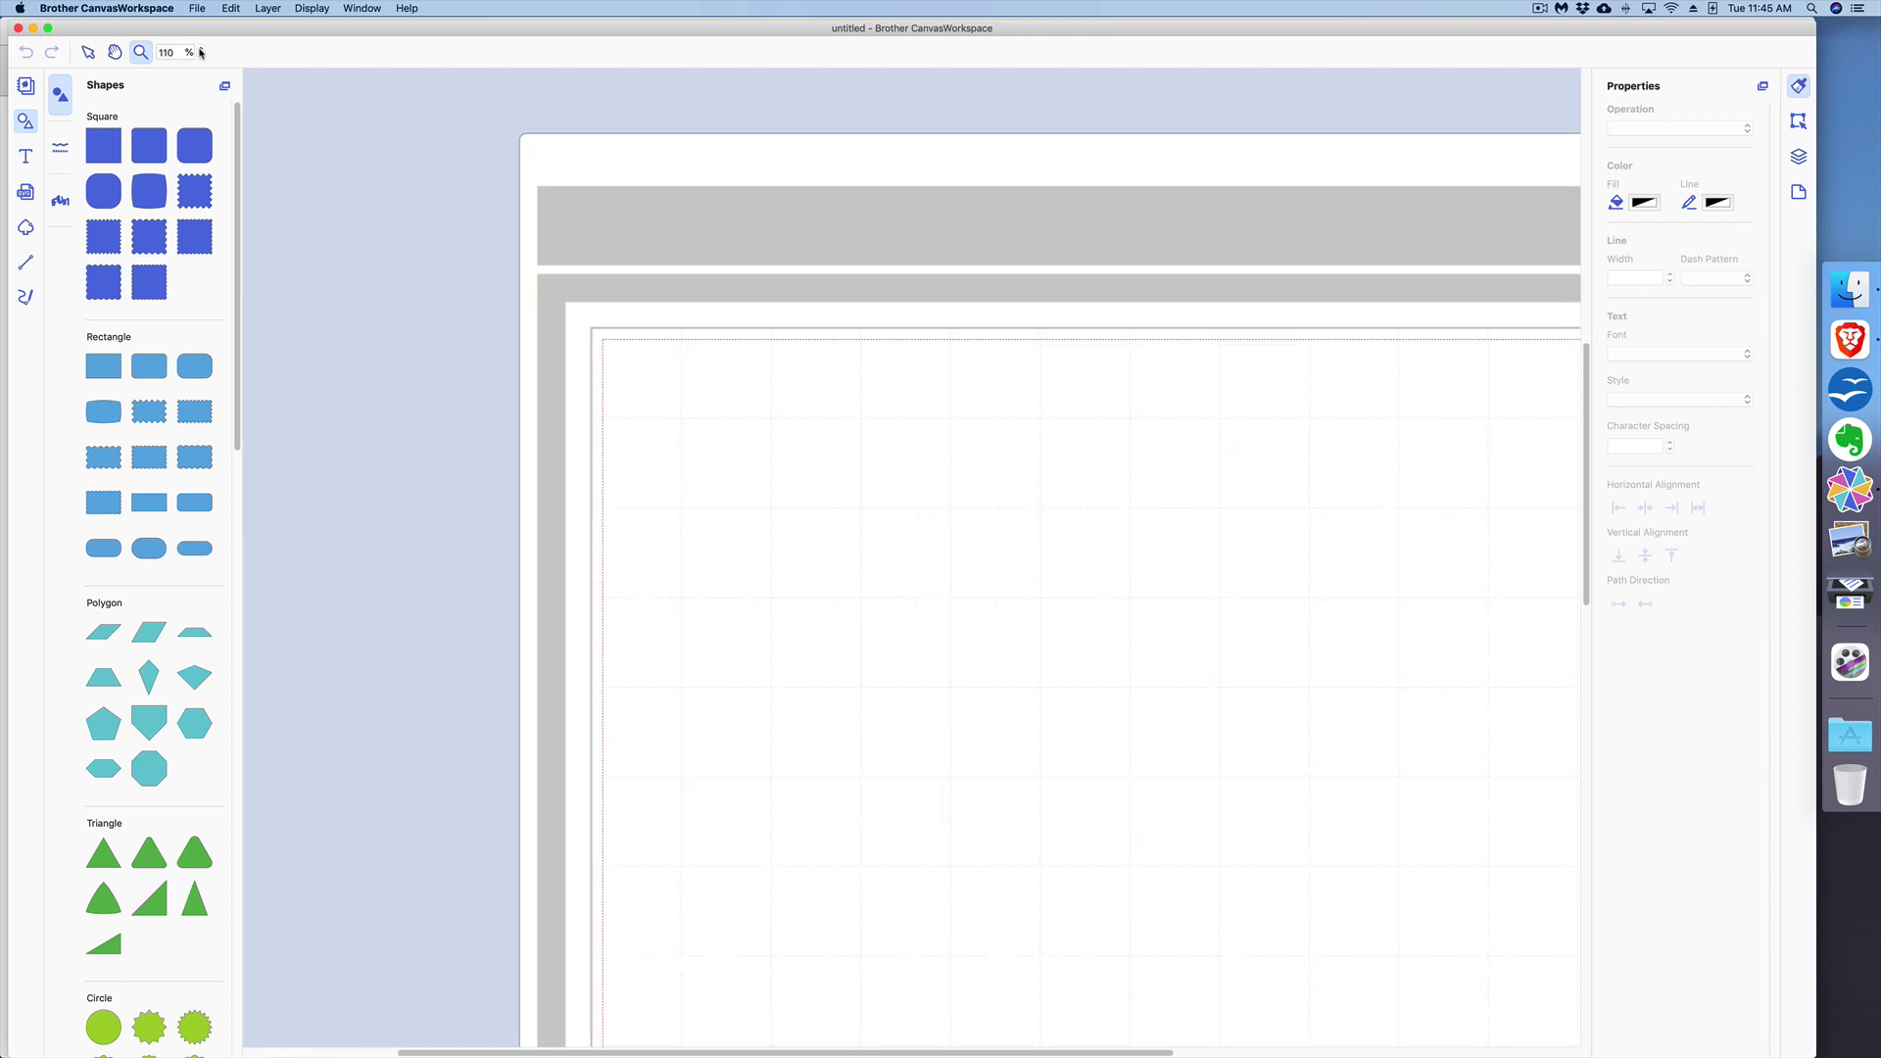
left_click(201, 56)
left_click(201, 55)
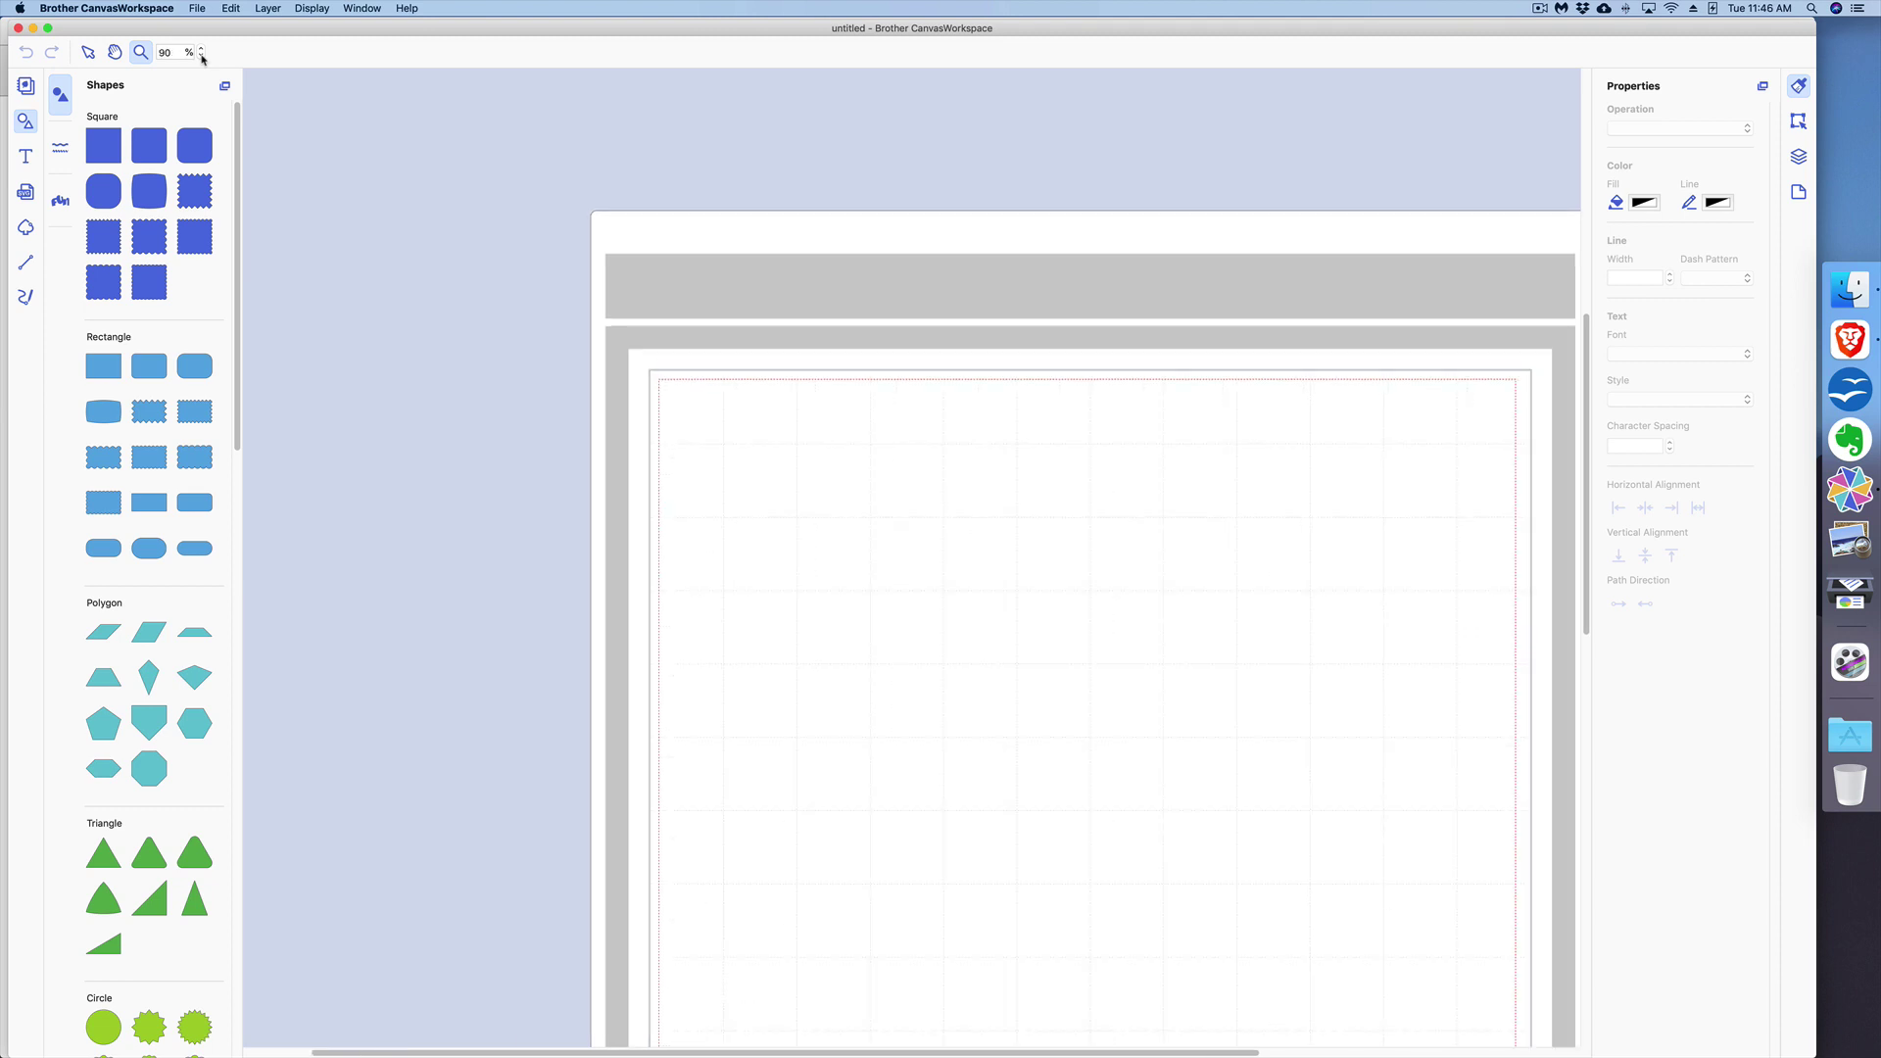
left_click(201, 56)
- Set the zoom field to 150% to magnify the mat
left_click(177, 54)
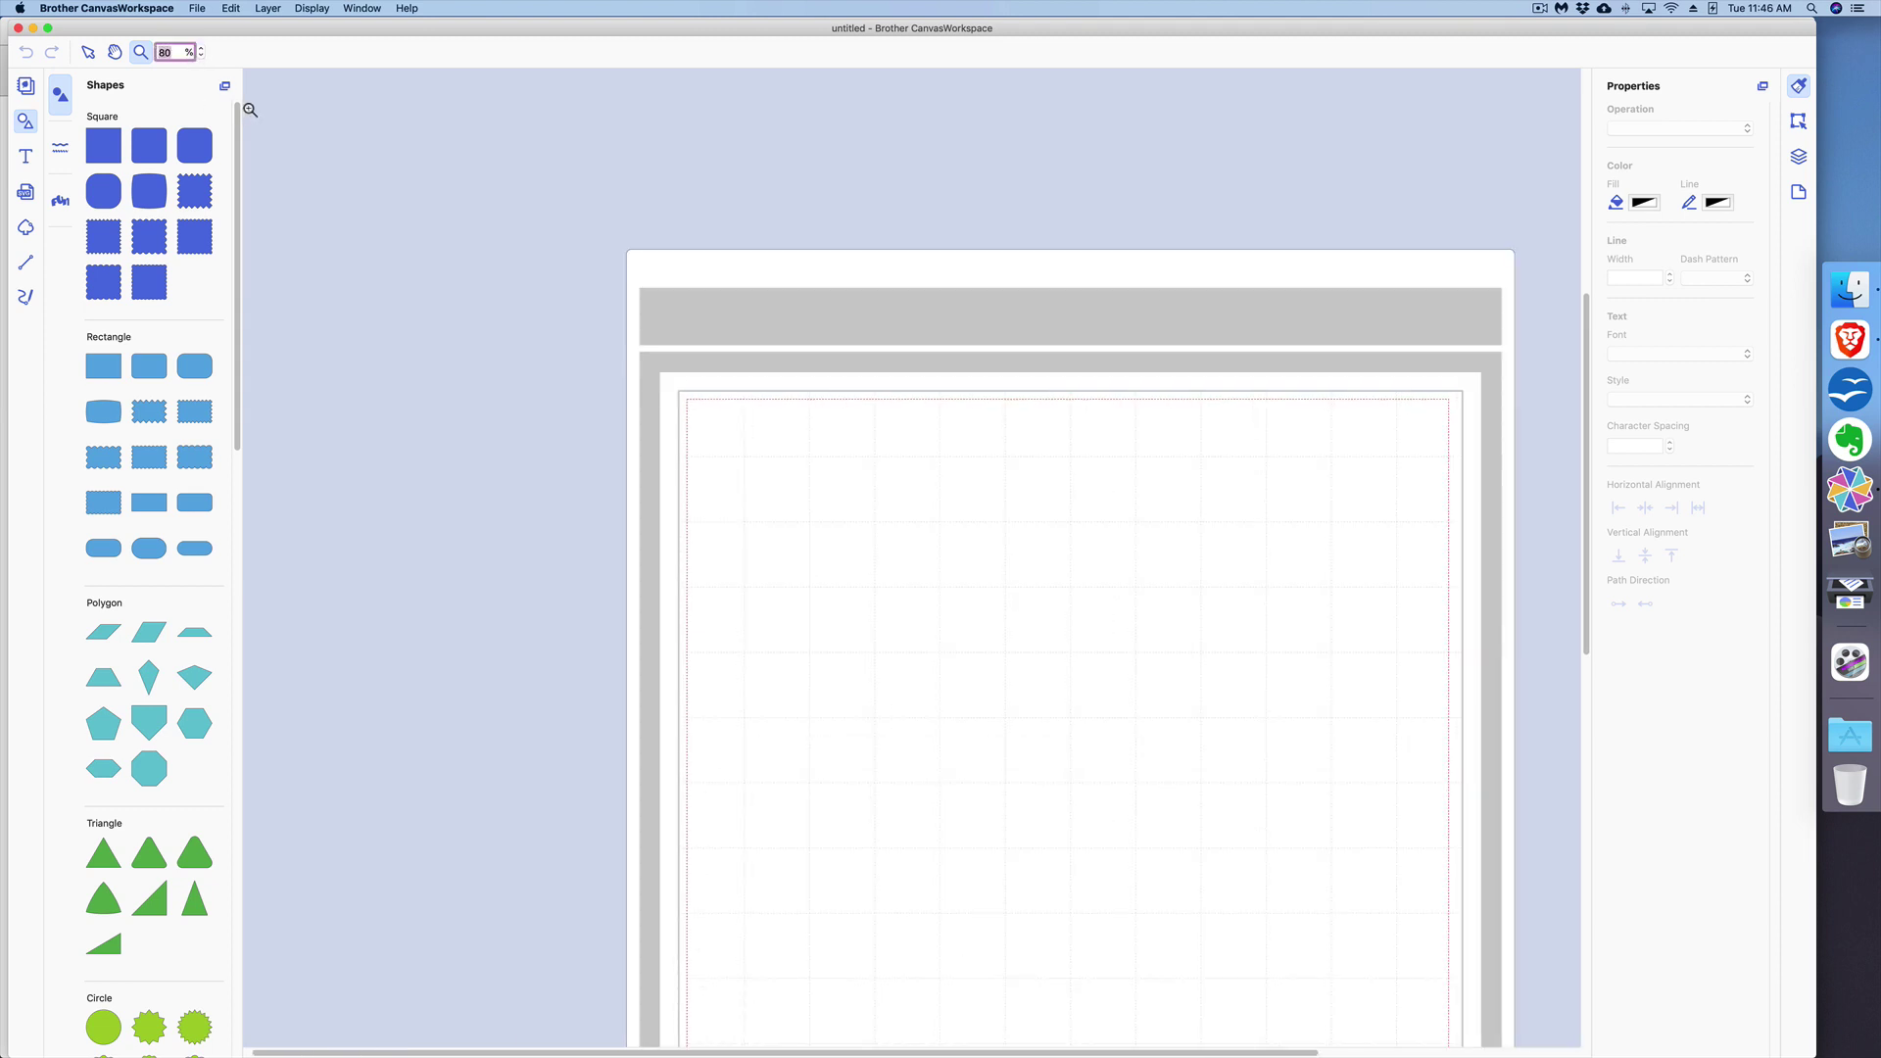
type("15")
key("Return")
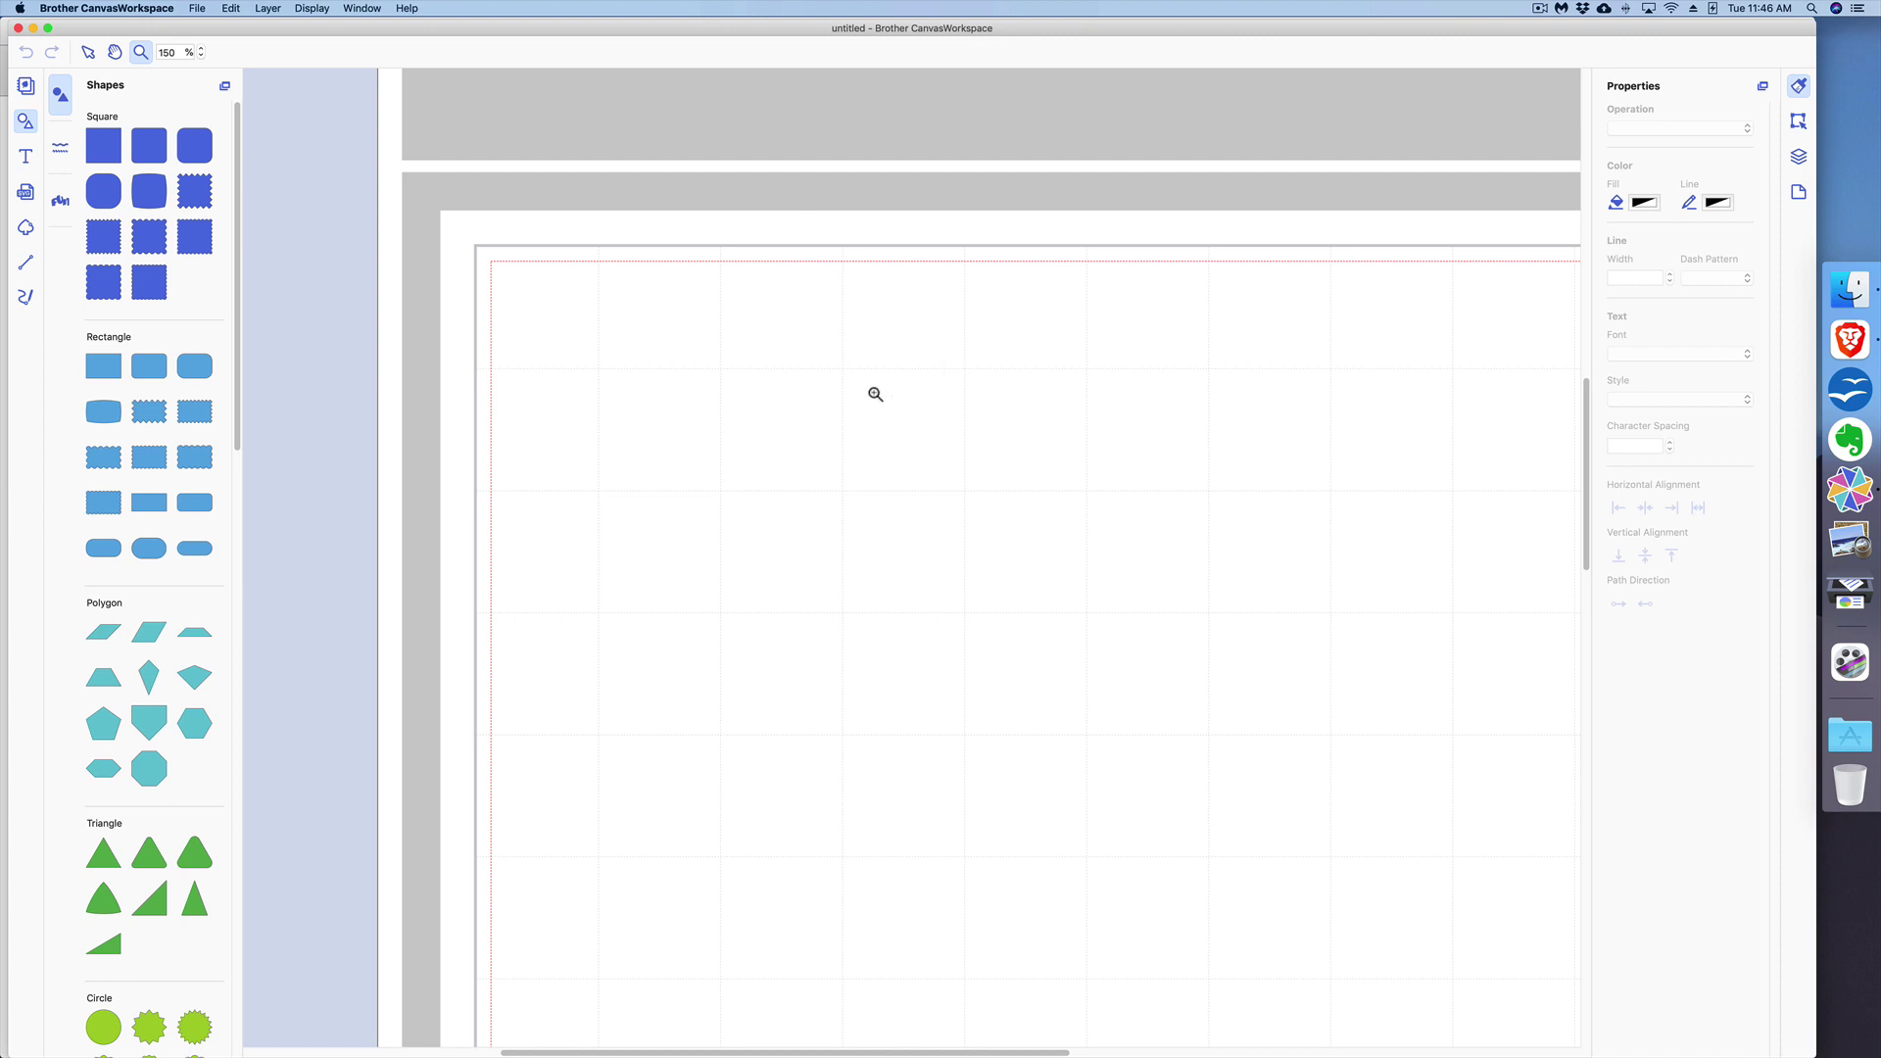
- Pan around the mat with the Hand tool to bring its top and right edges into view
left_click(115, 53)
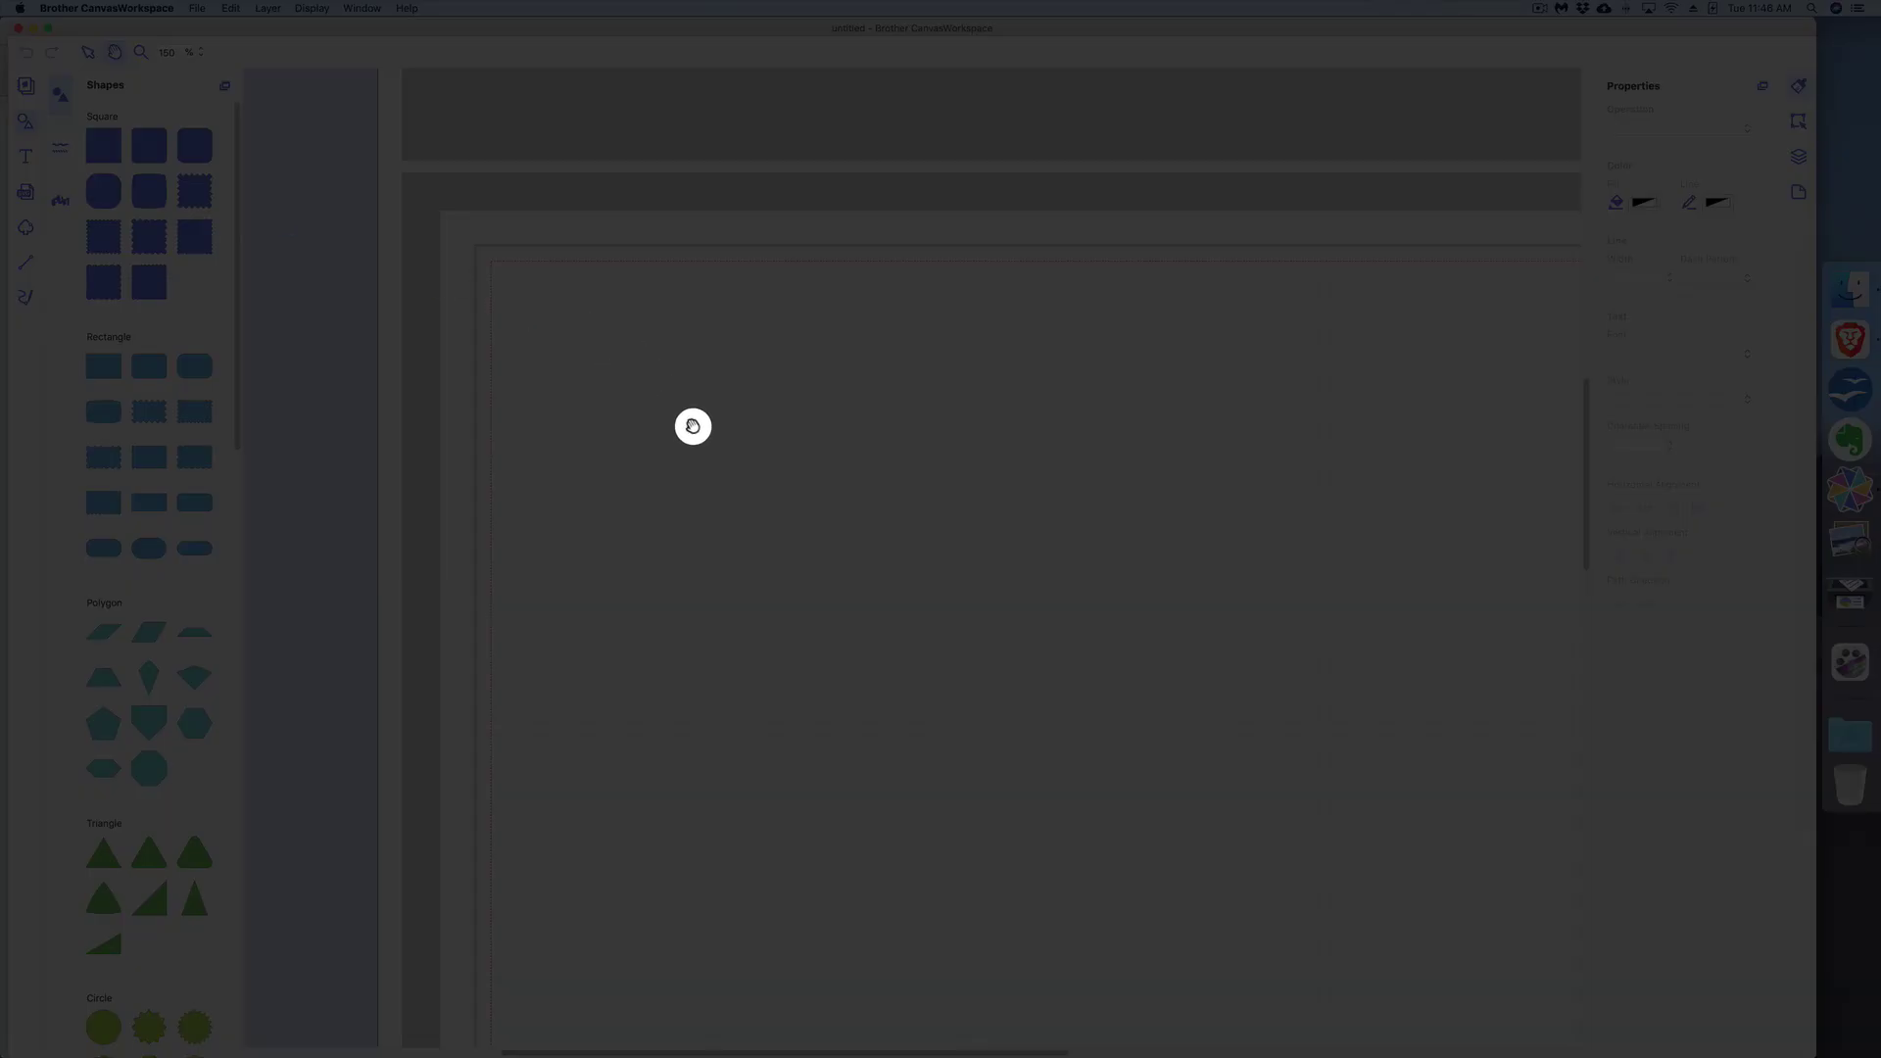
left_click_drag(852, 504, 570, 330)
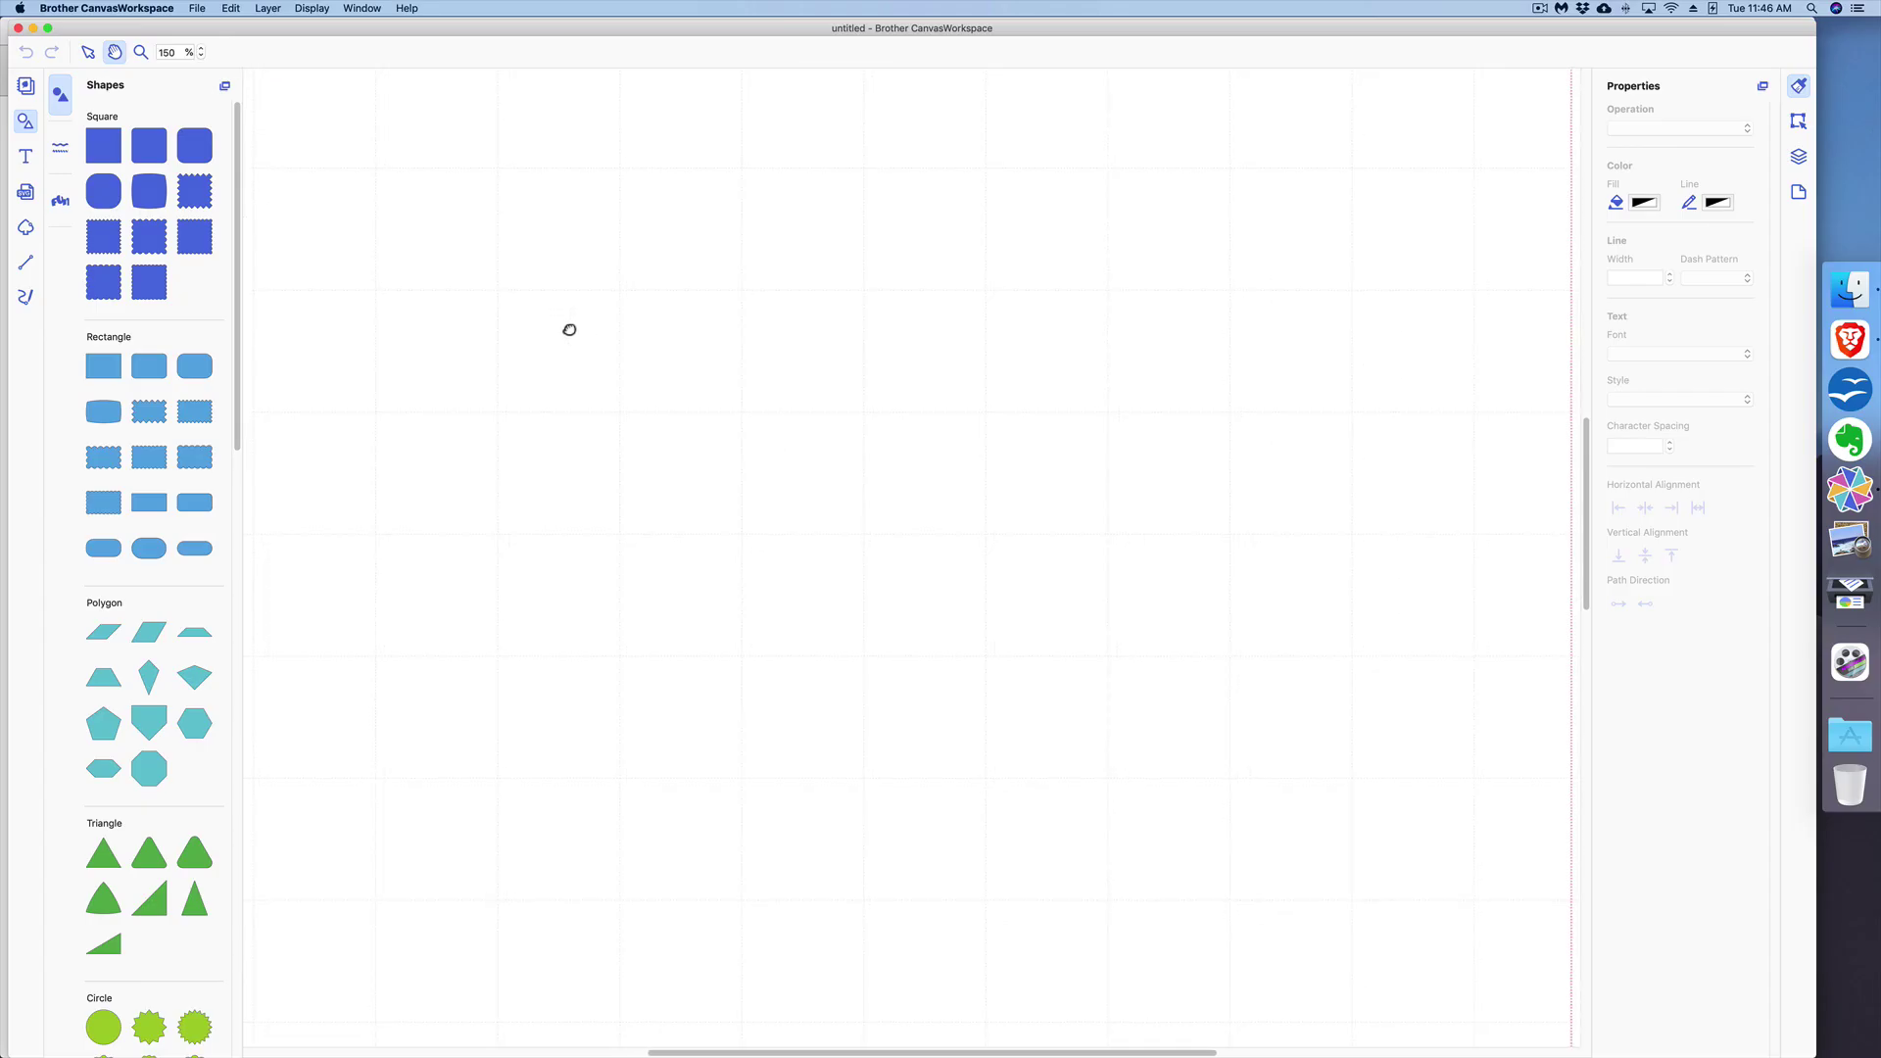
left_click_drag(1033, 608, 794, 877)
scroll(795, 877, "up", 3)
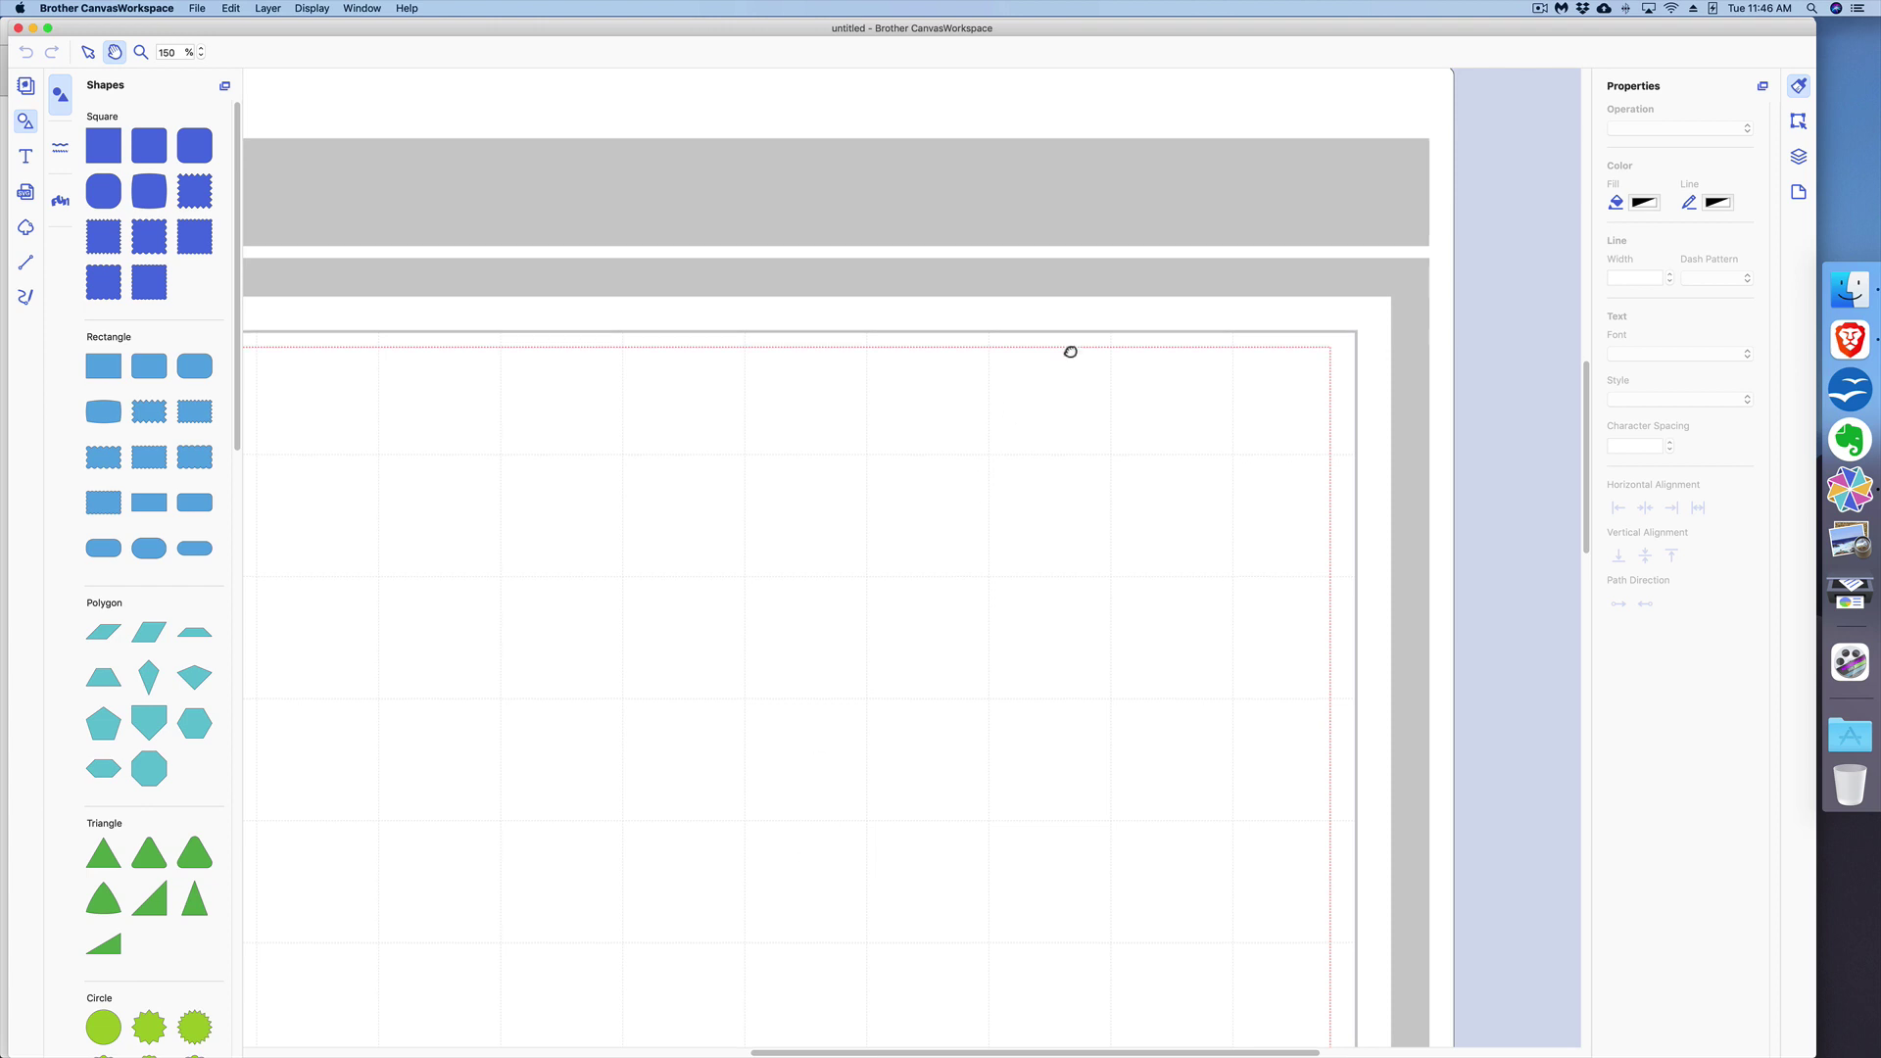
scroll(1067, 353, "up", 3)
scroll(1026, 448, "left", 5)
scroll(1209, 425, "down", 3)
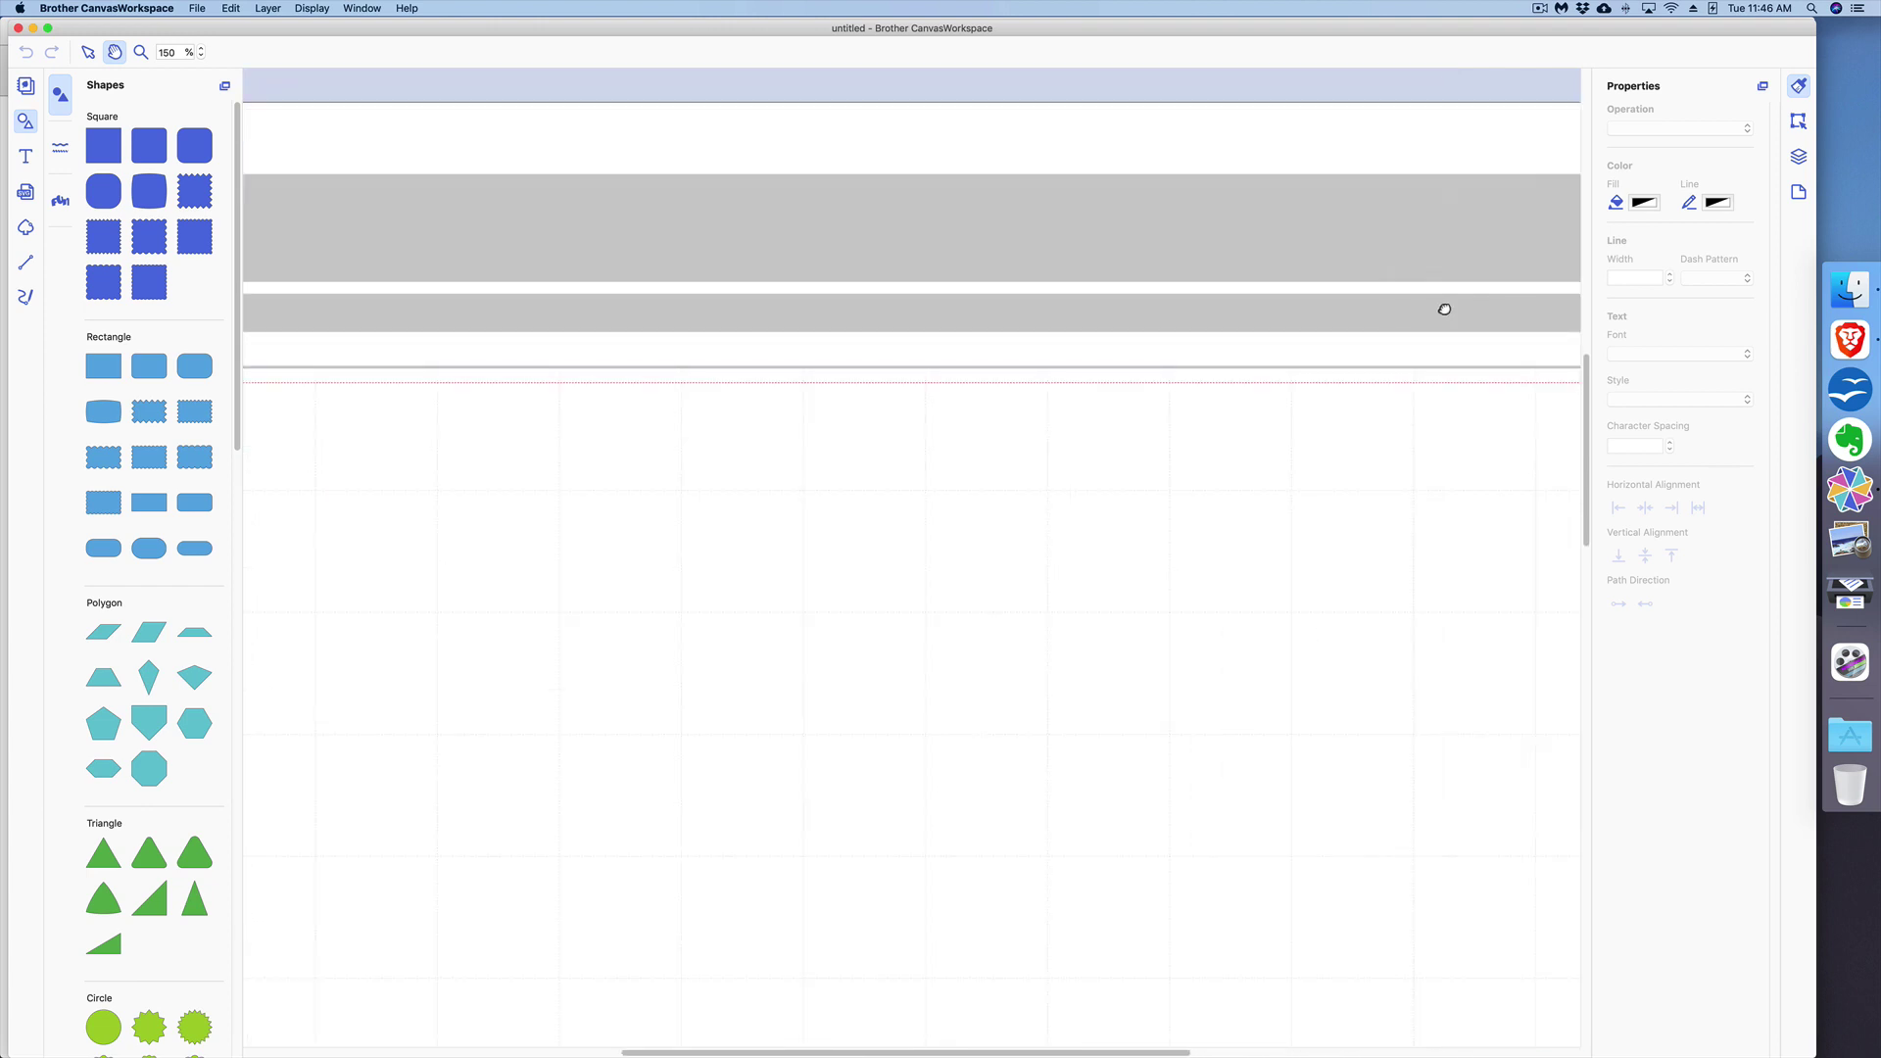
scroll(664, 396, "left", 4)
scroll(664, 387, "down", 2)
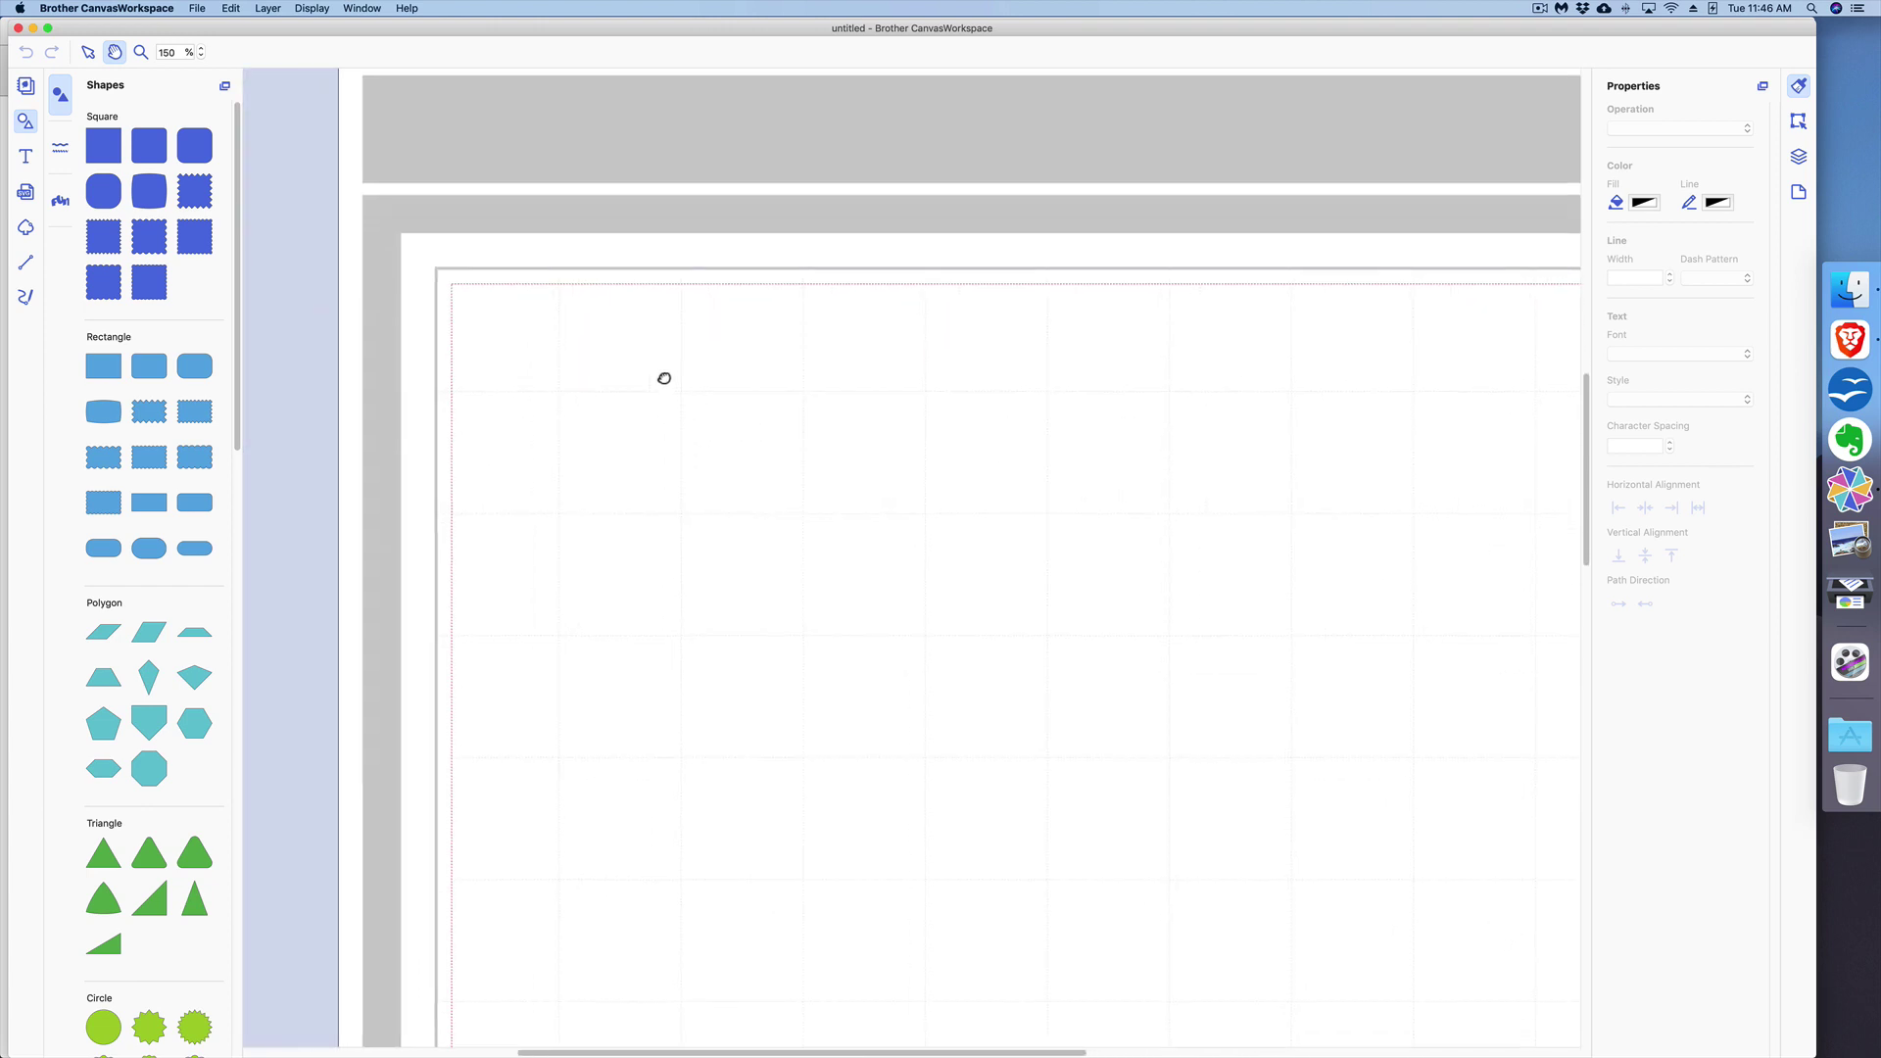
left_click_drag(673, 368, 704, 395)
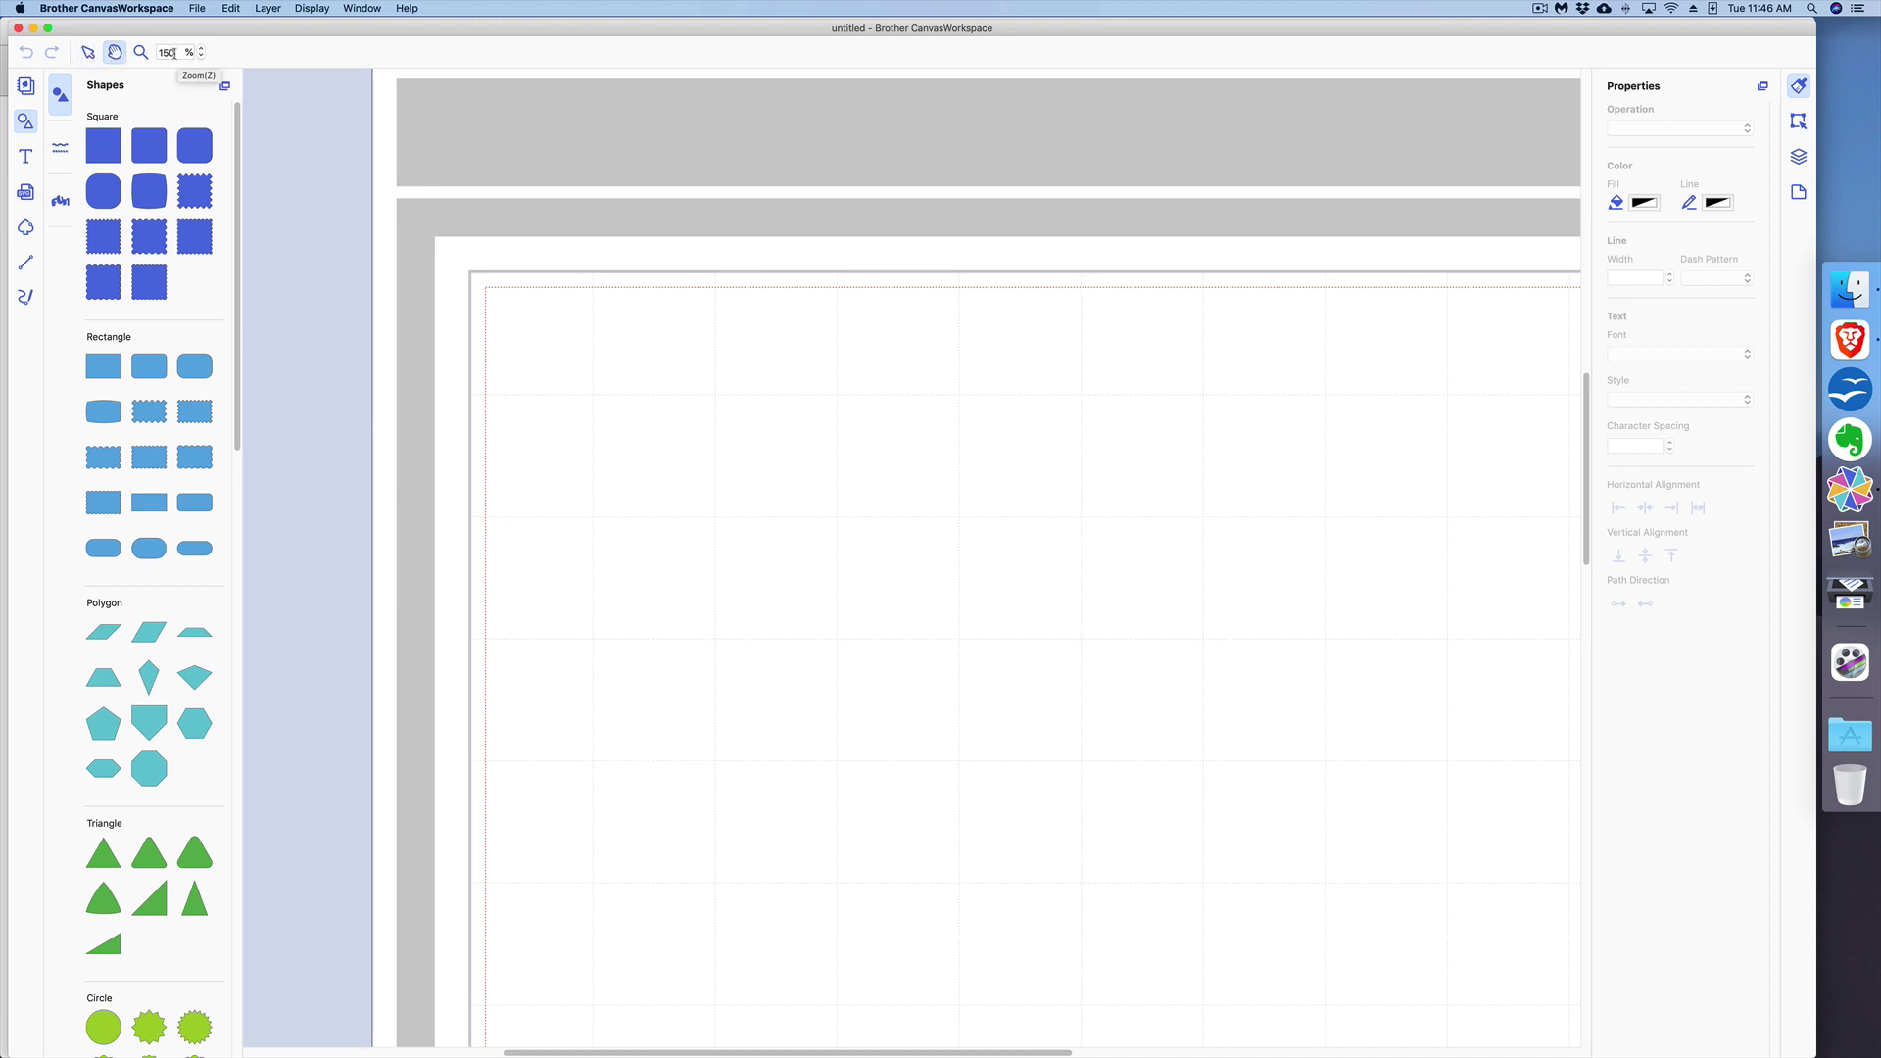
- Return the zoom to 80% to show the full mat width and open the Display menu
left_click_drag(173, 52, 157, 52)
key("Return")
scroll(601, 336, "down", 5)
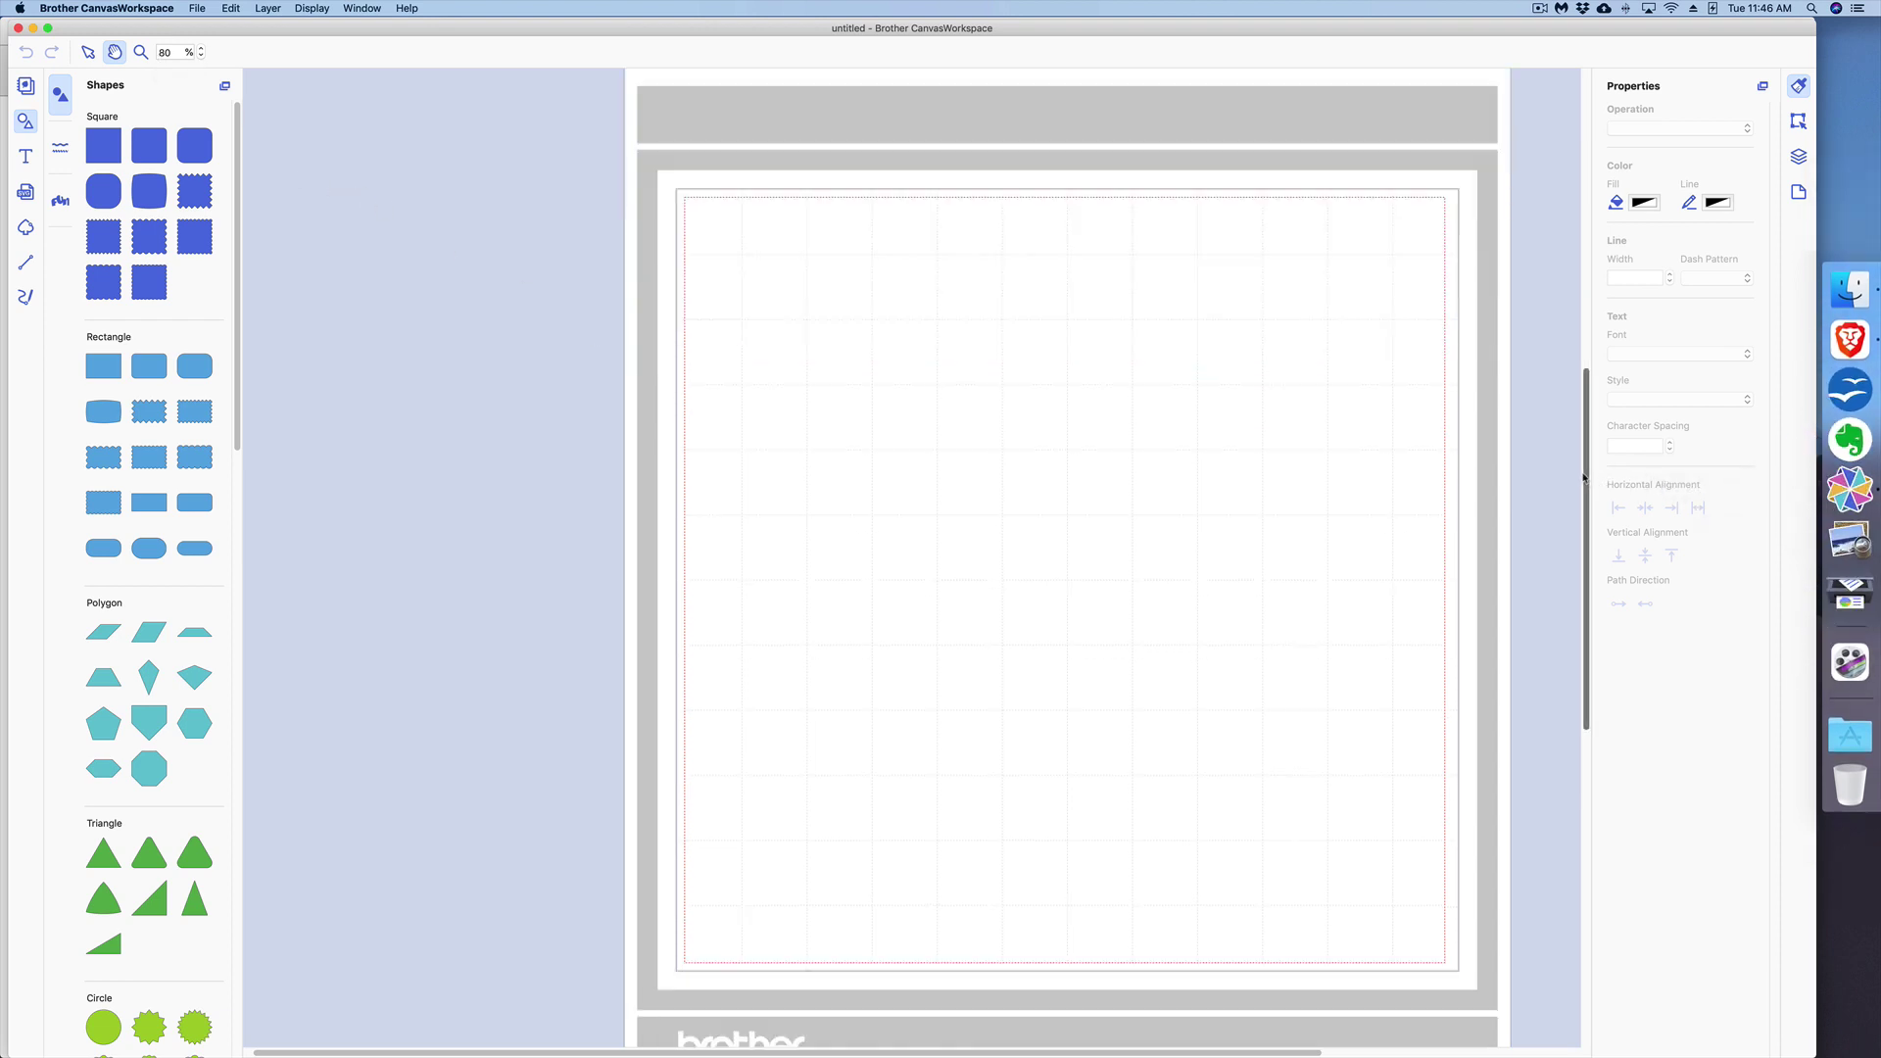
scroll(1588, 471, "up", 2)
scroll(1586, 412, "up", 3)
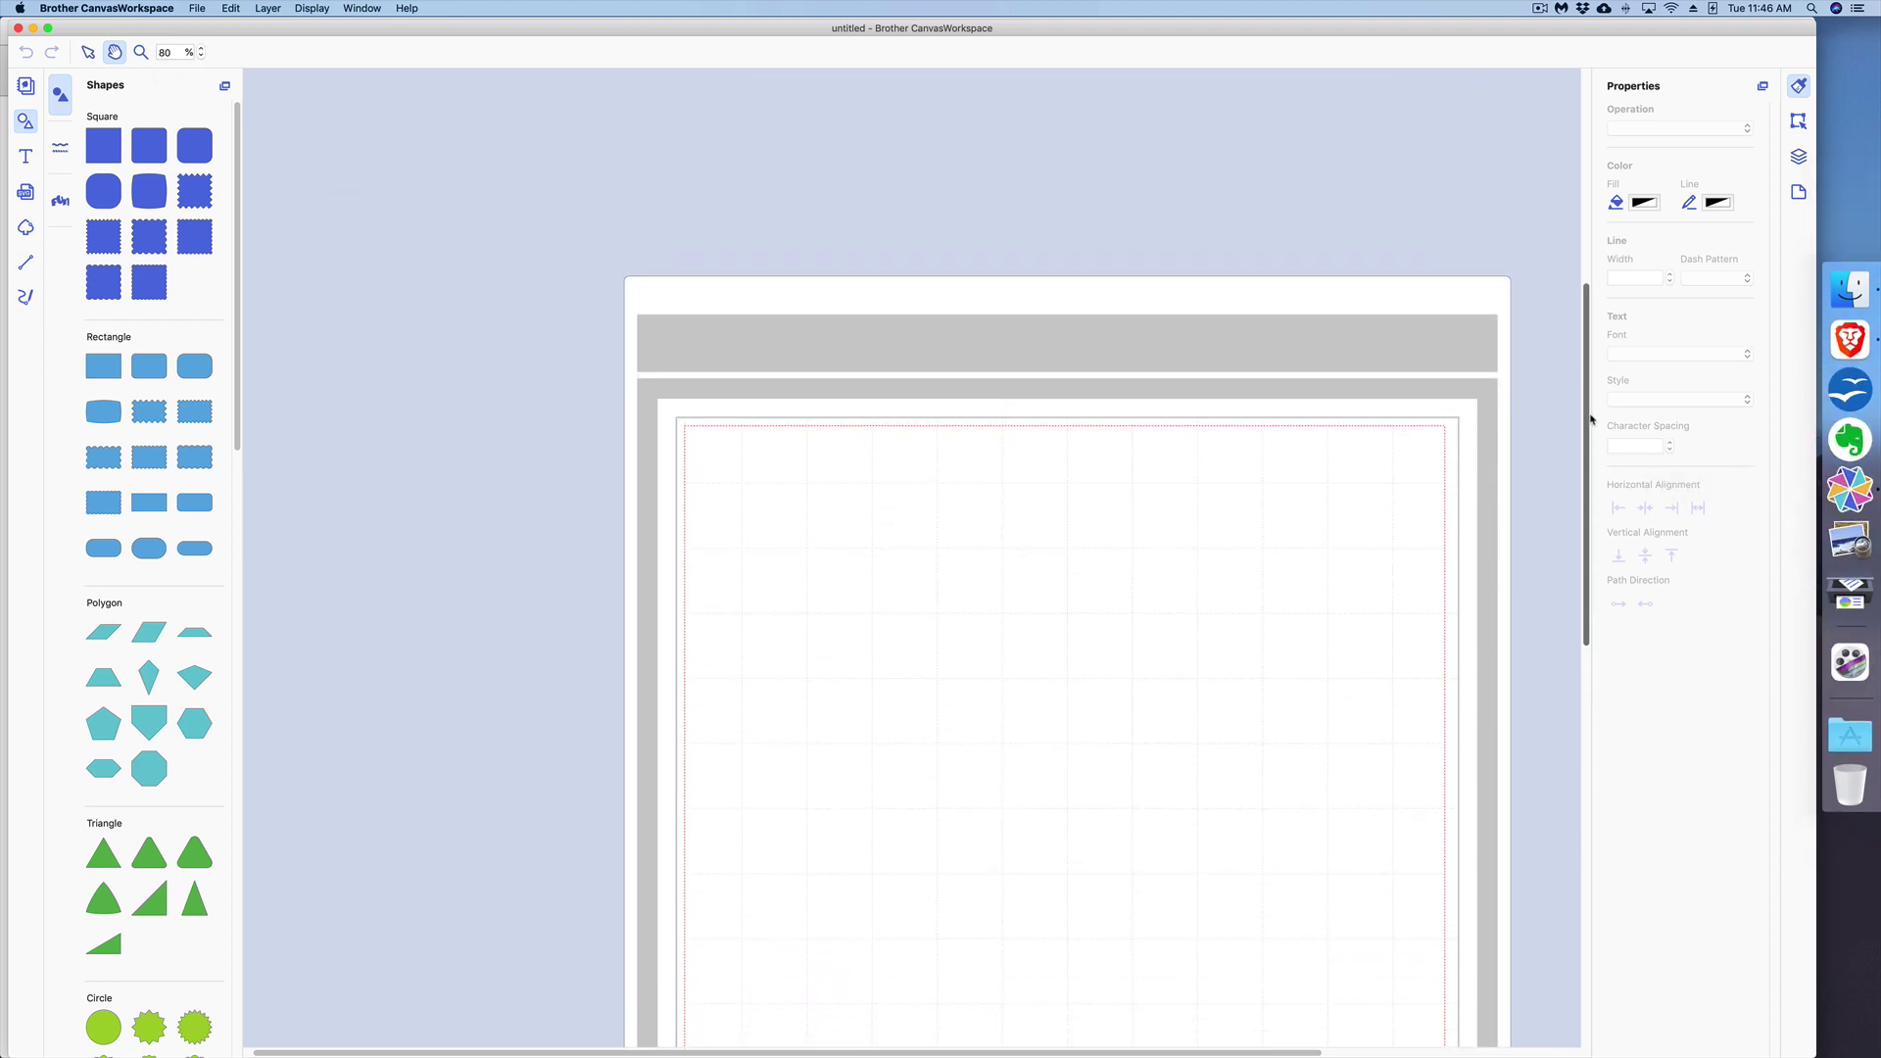
scroll(1588, 419, "down", 5)
scroll(1587, 490, "up", 3)
scroll(1583, 473, "down", 2)
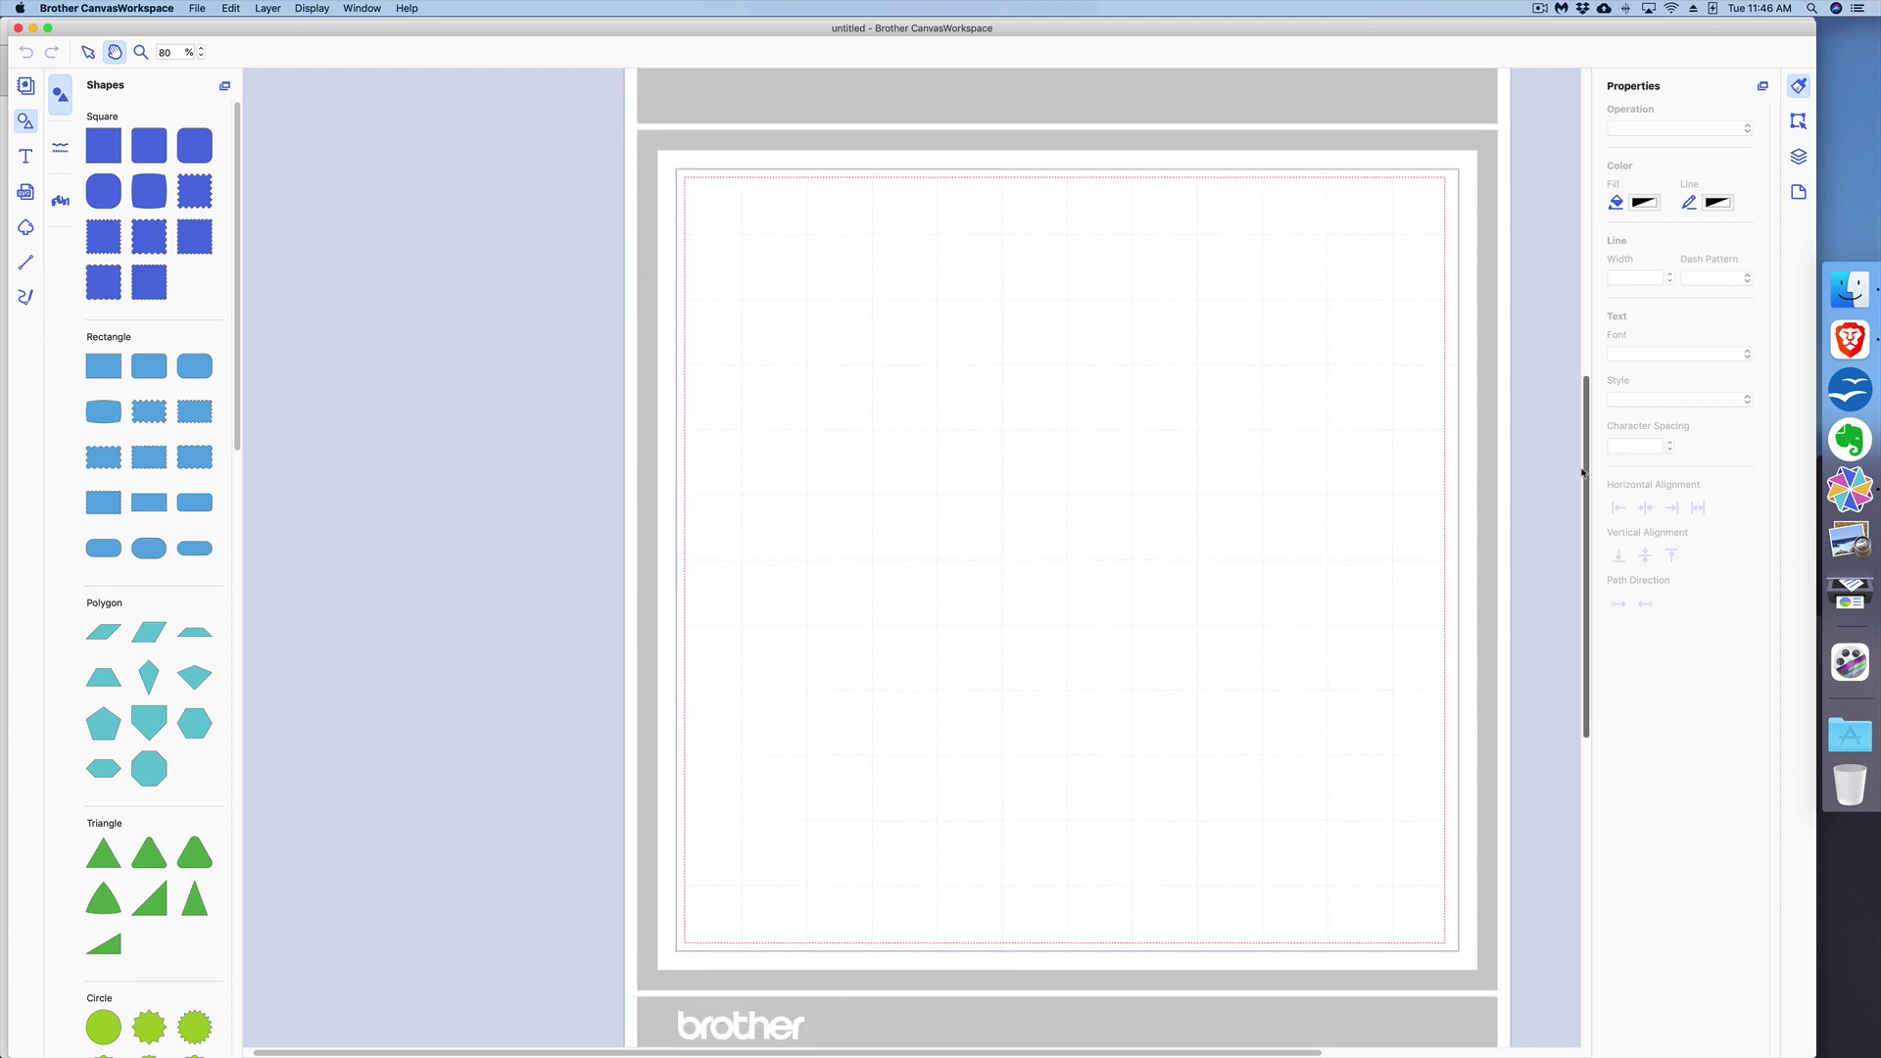
scroll(1582, 472, "up", 1)
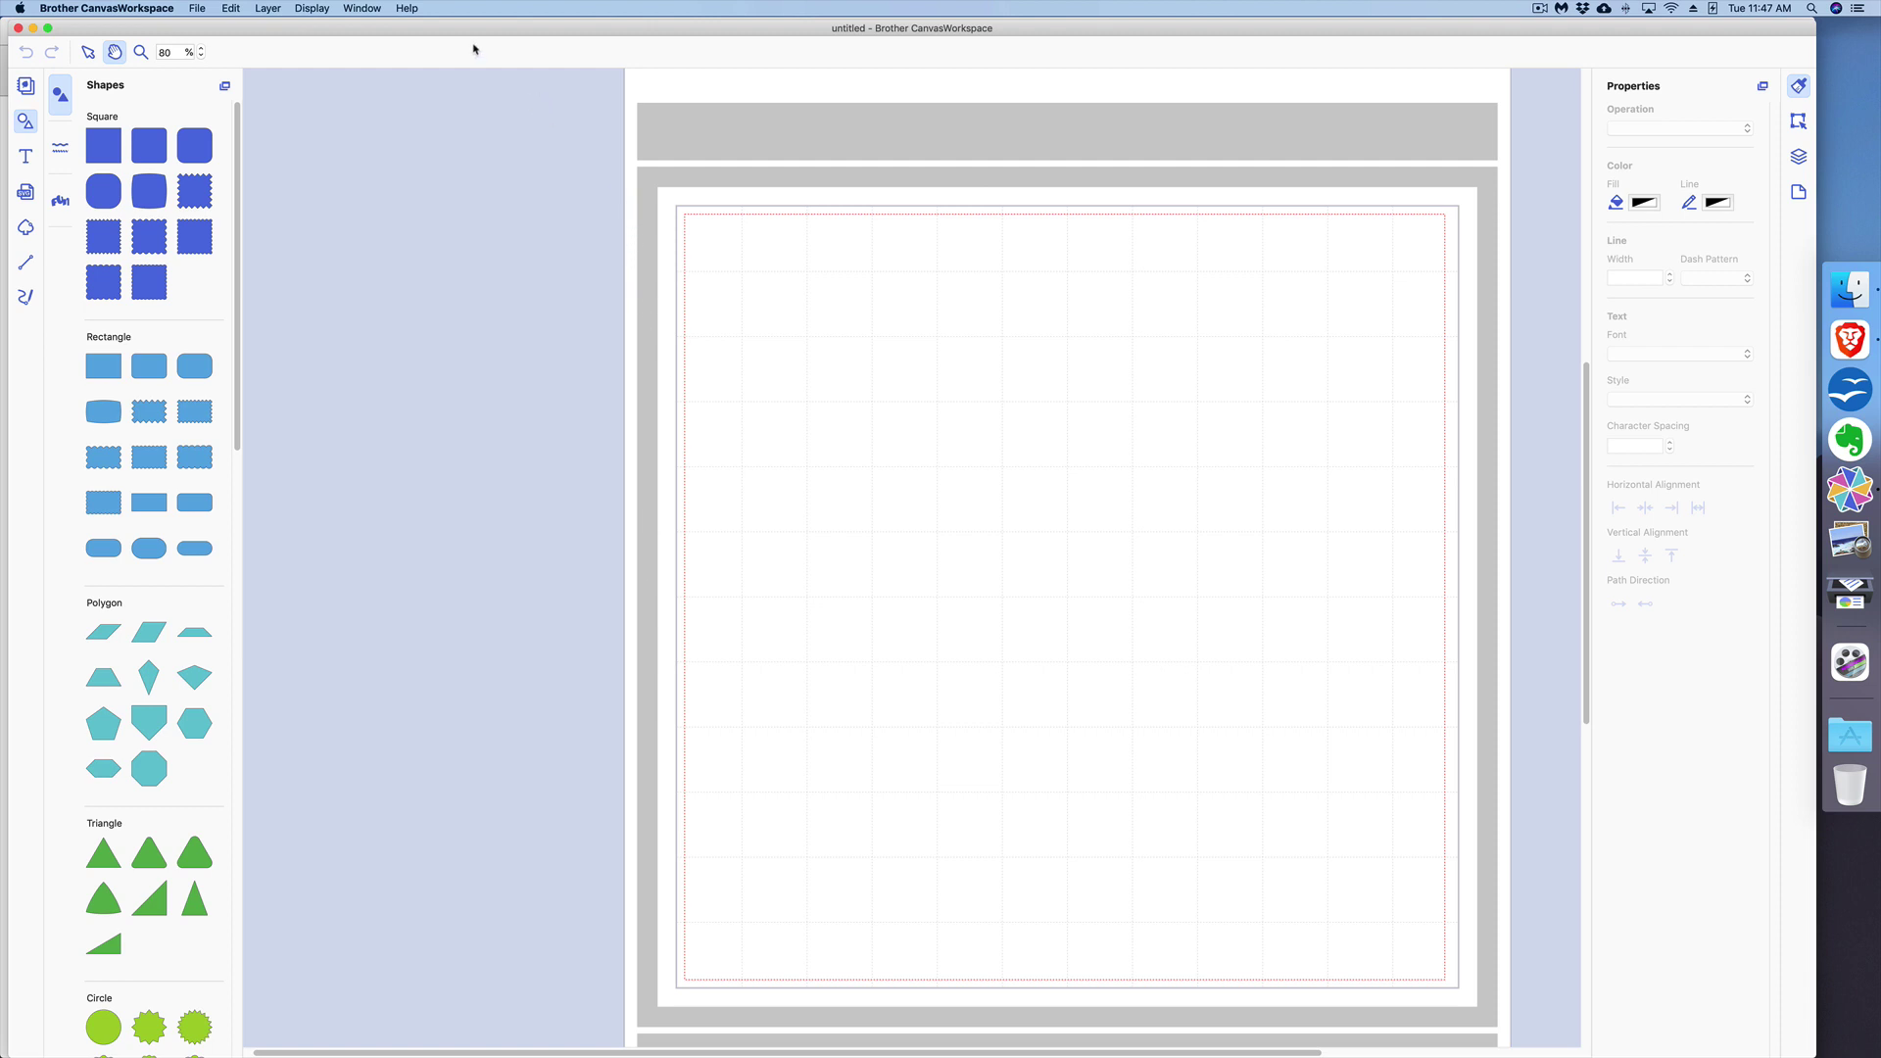
left_click(312, 8)
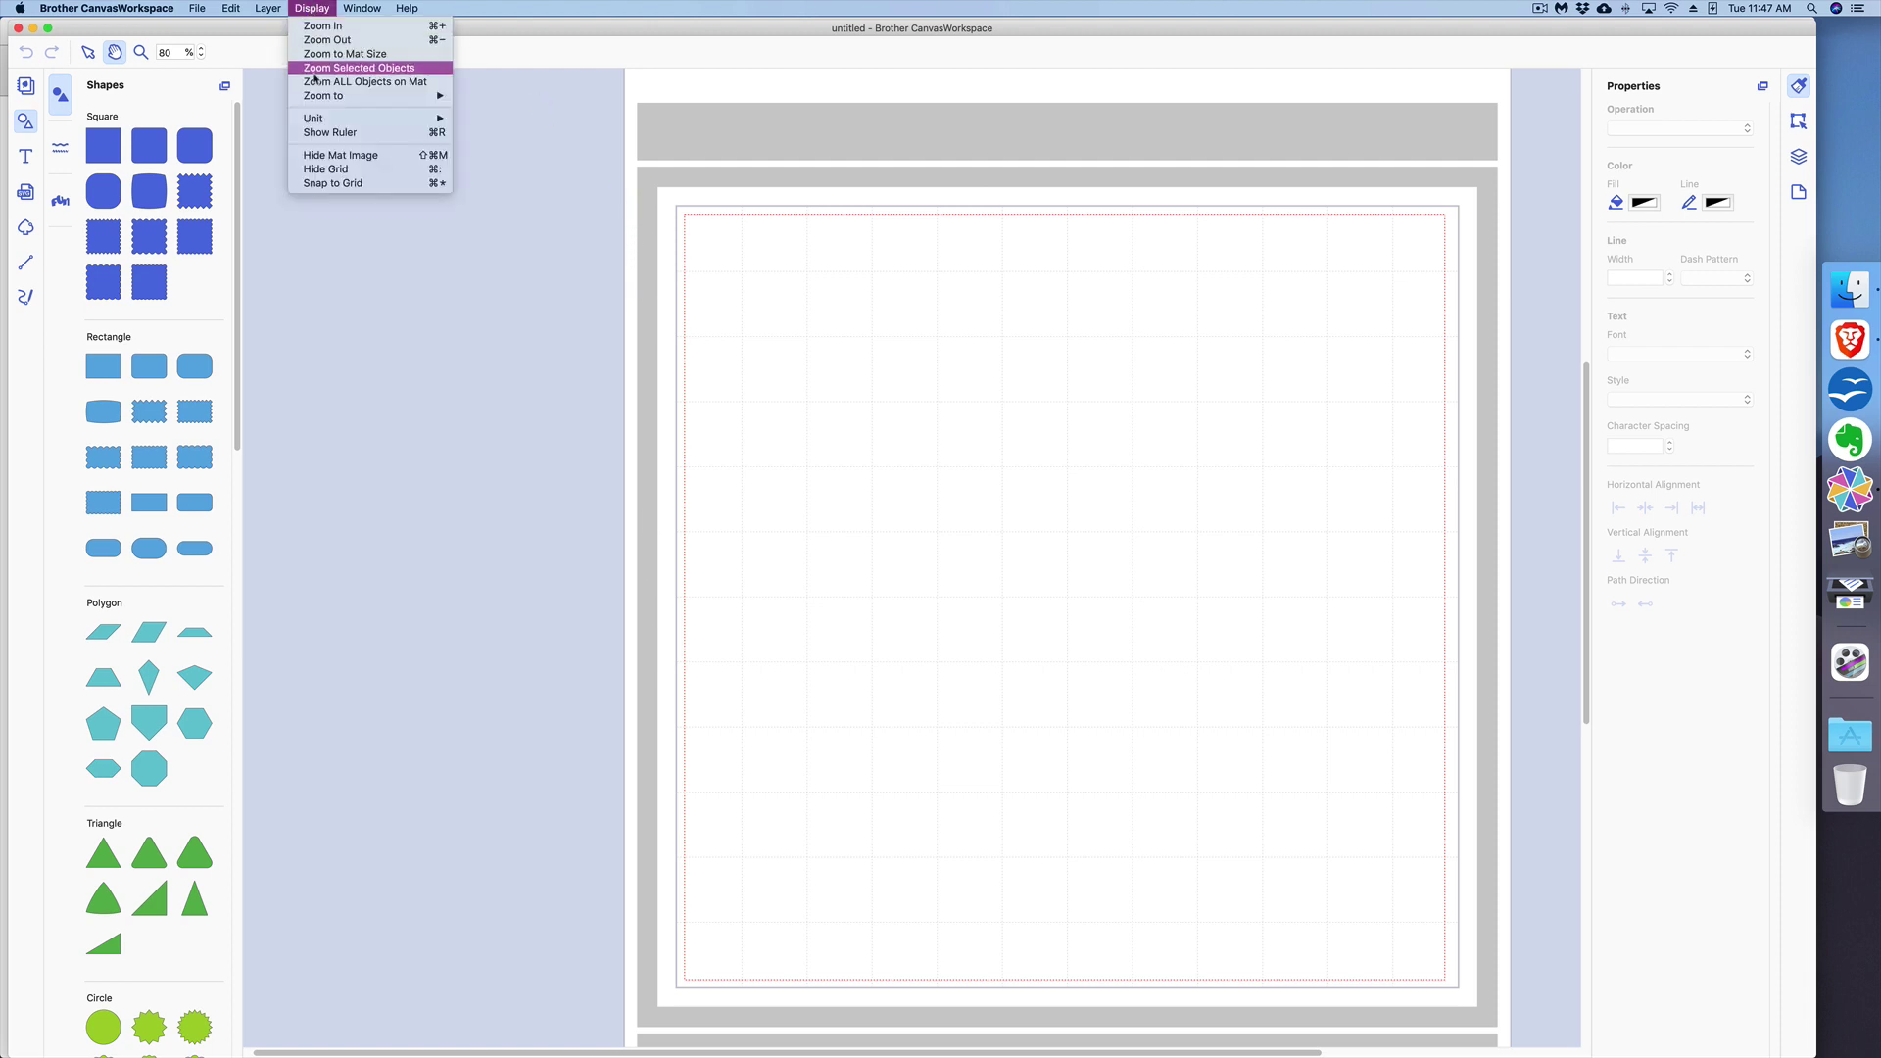
- Turn on Show Ruler, zoom out to 60% so the whole mat fits, and pick the Select tool
left_click(361, 134)
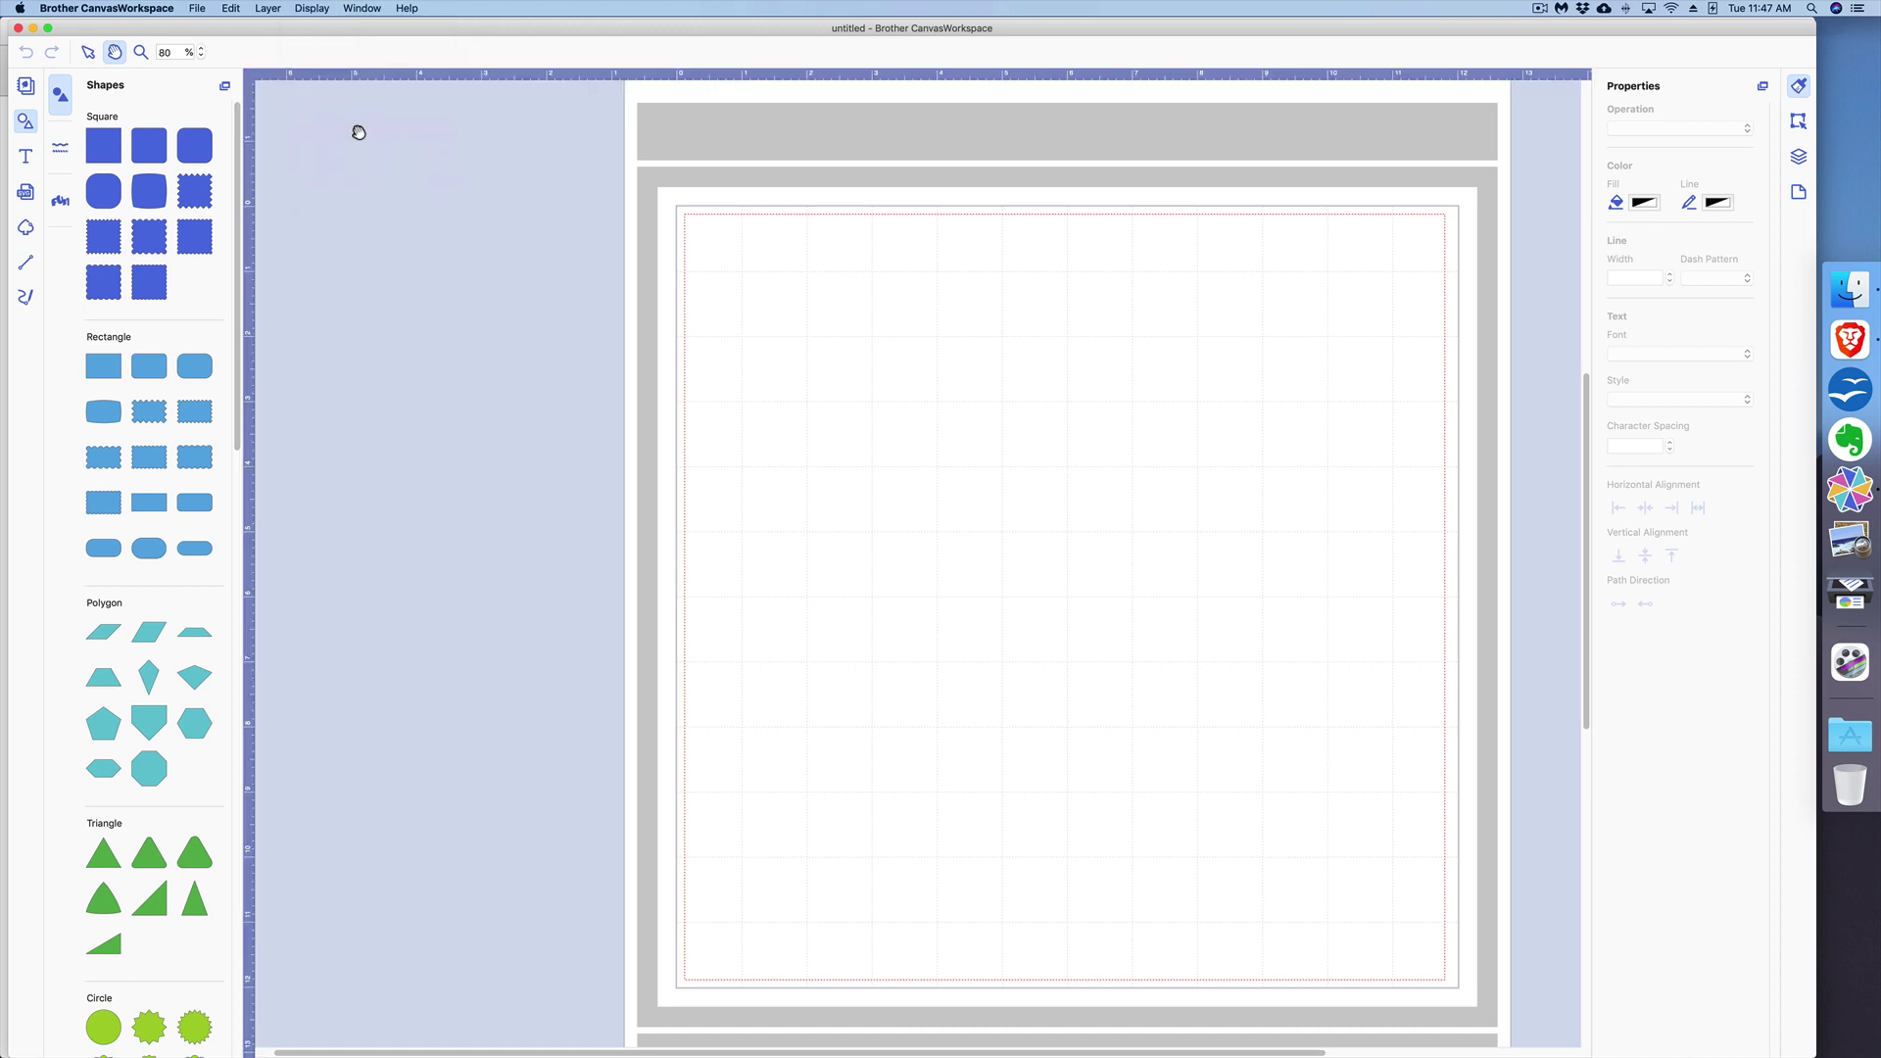
scroll(1381, 411, "up", 3)
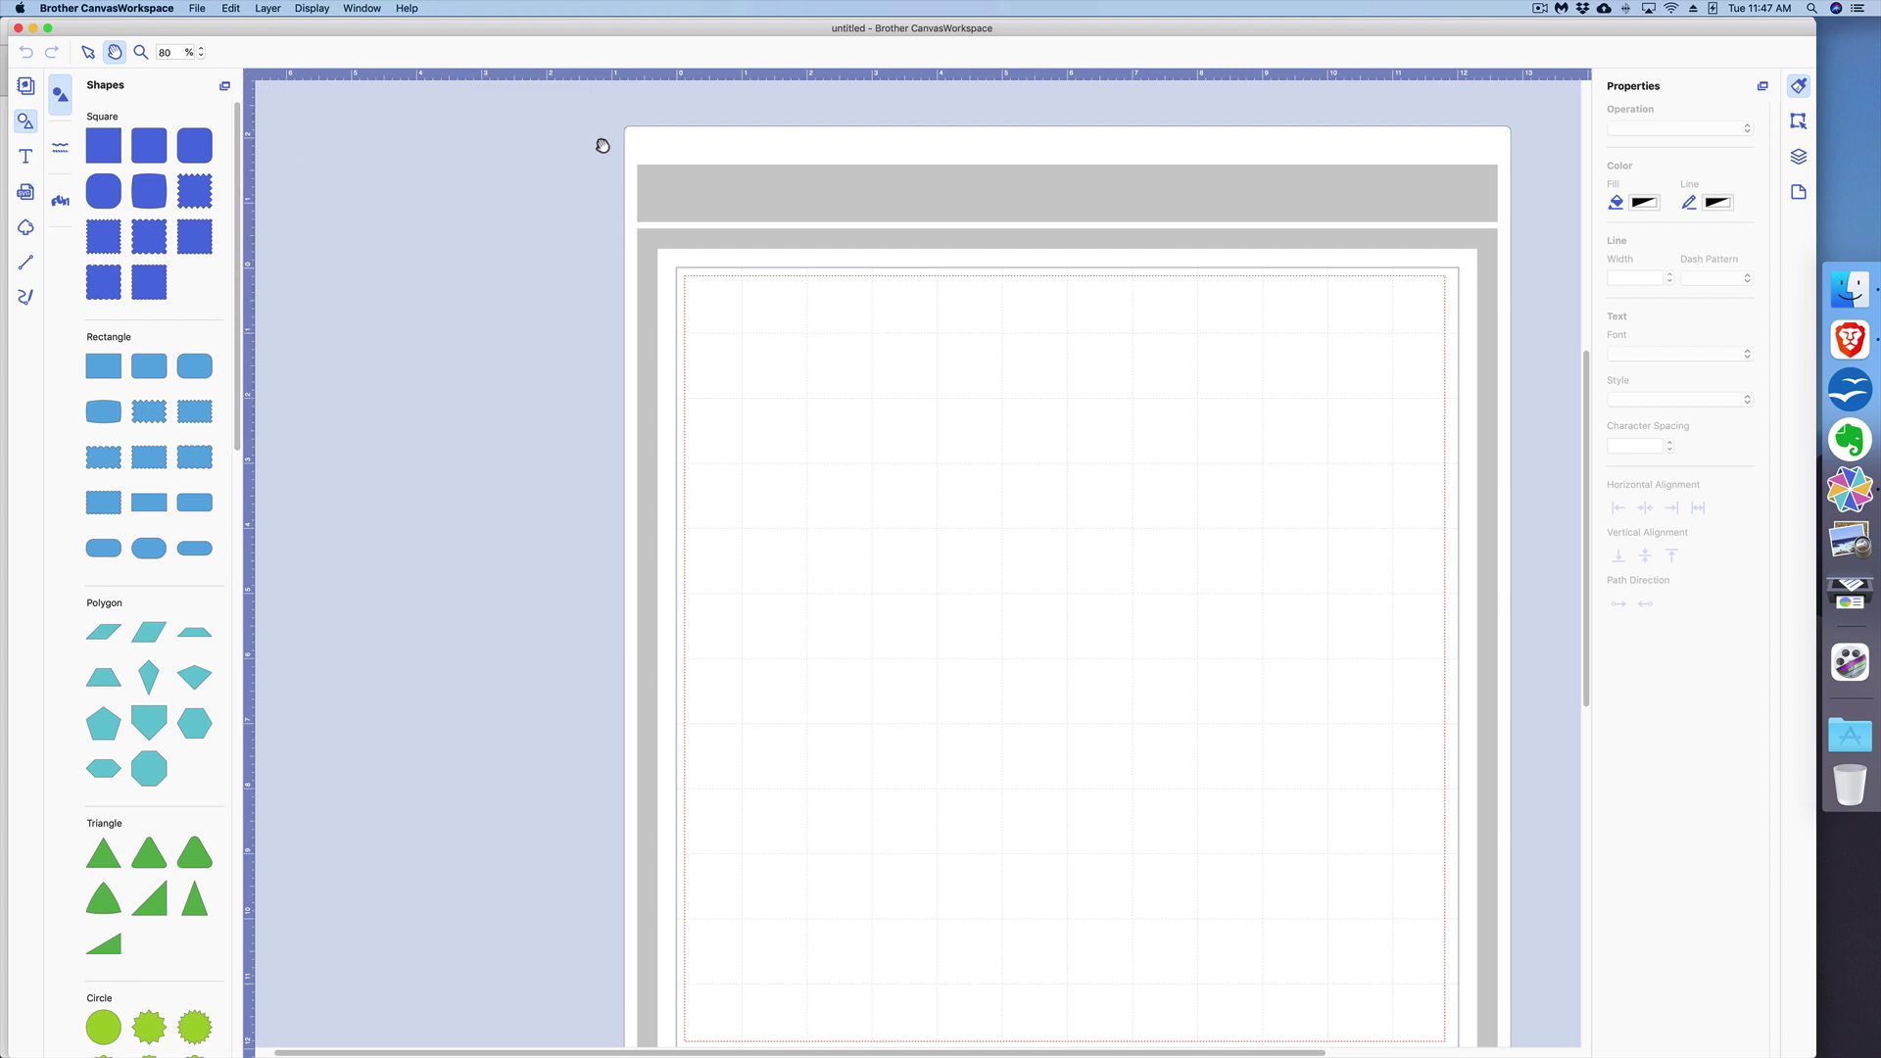
scroll(1381, 437, "down", 3)
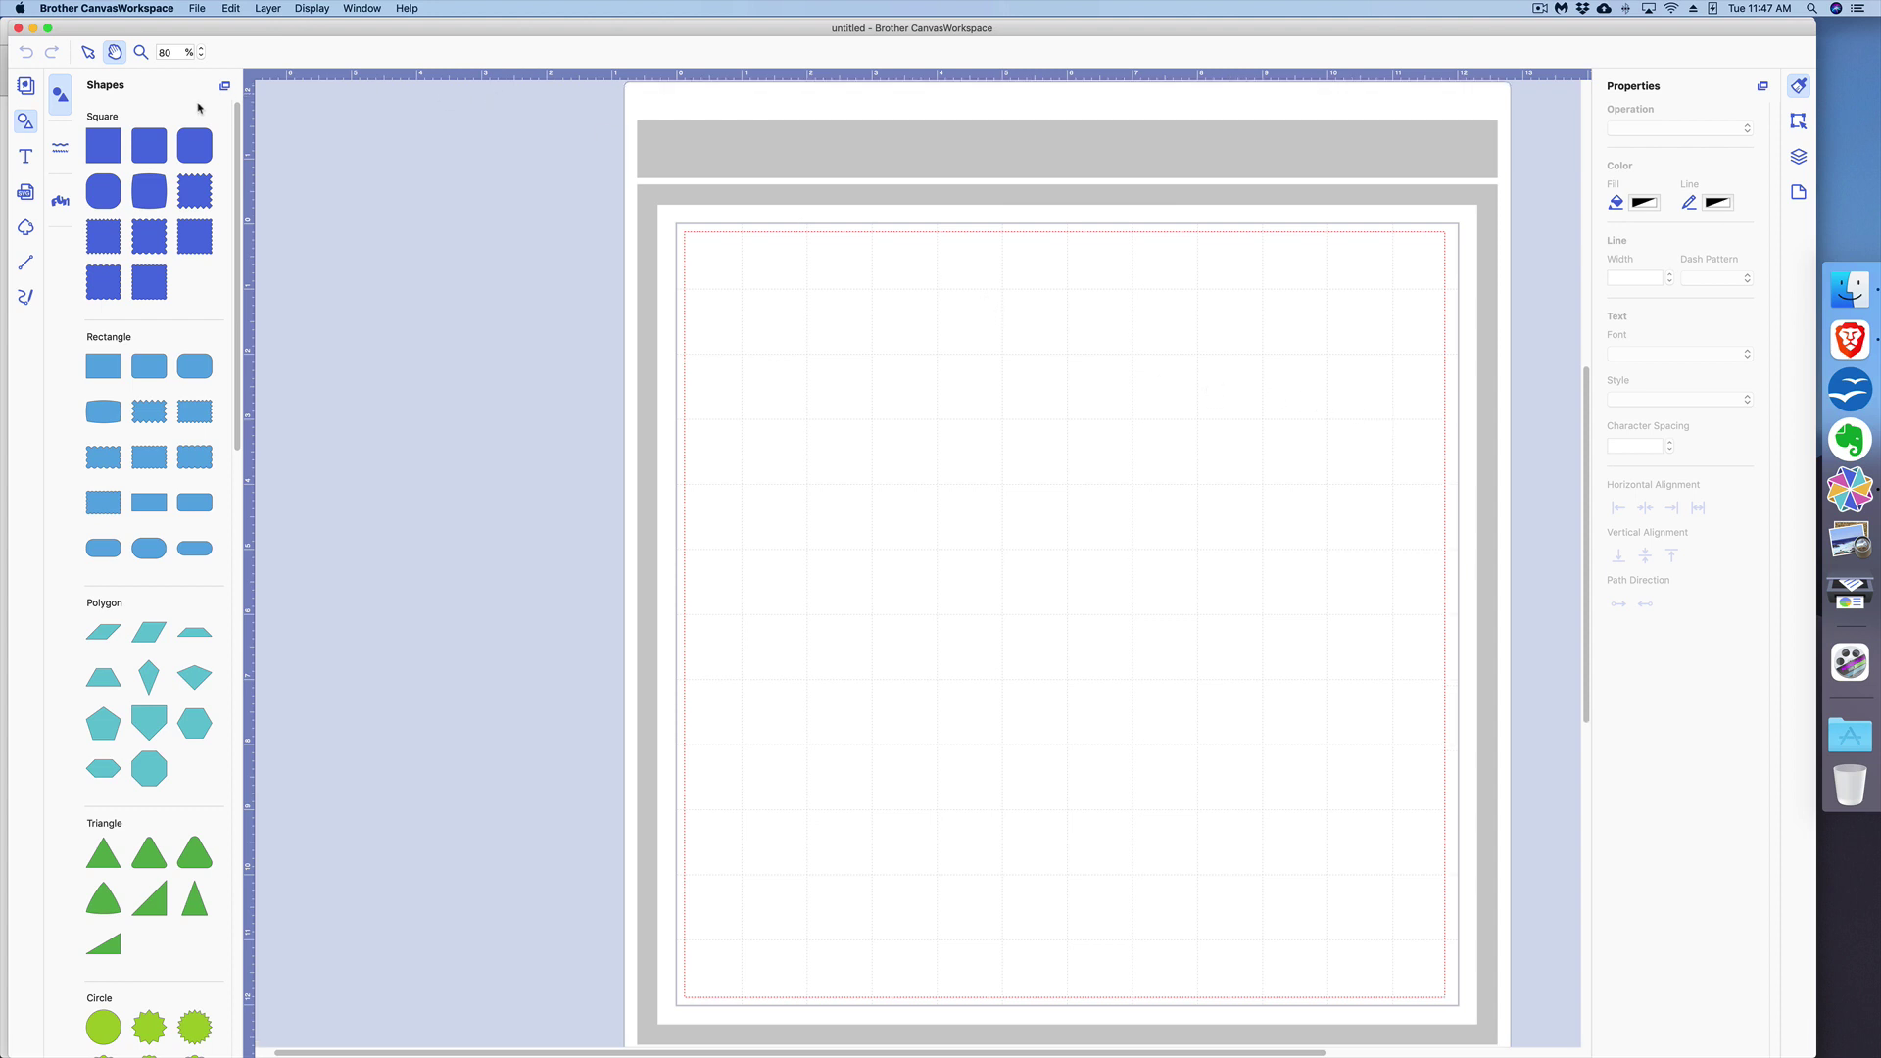
left_click(201, 56)
left_click(201, 56)
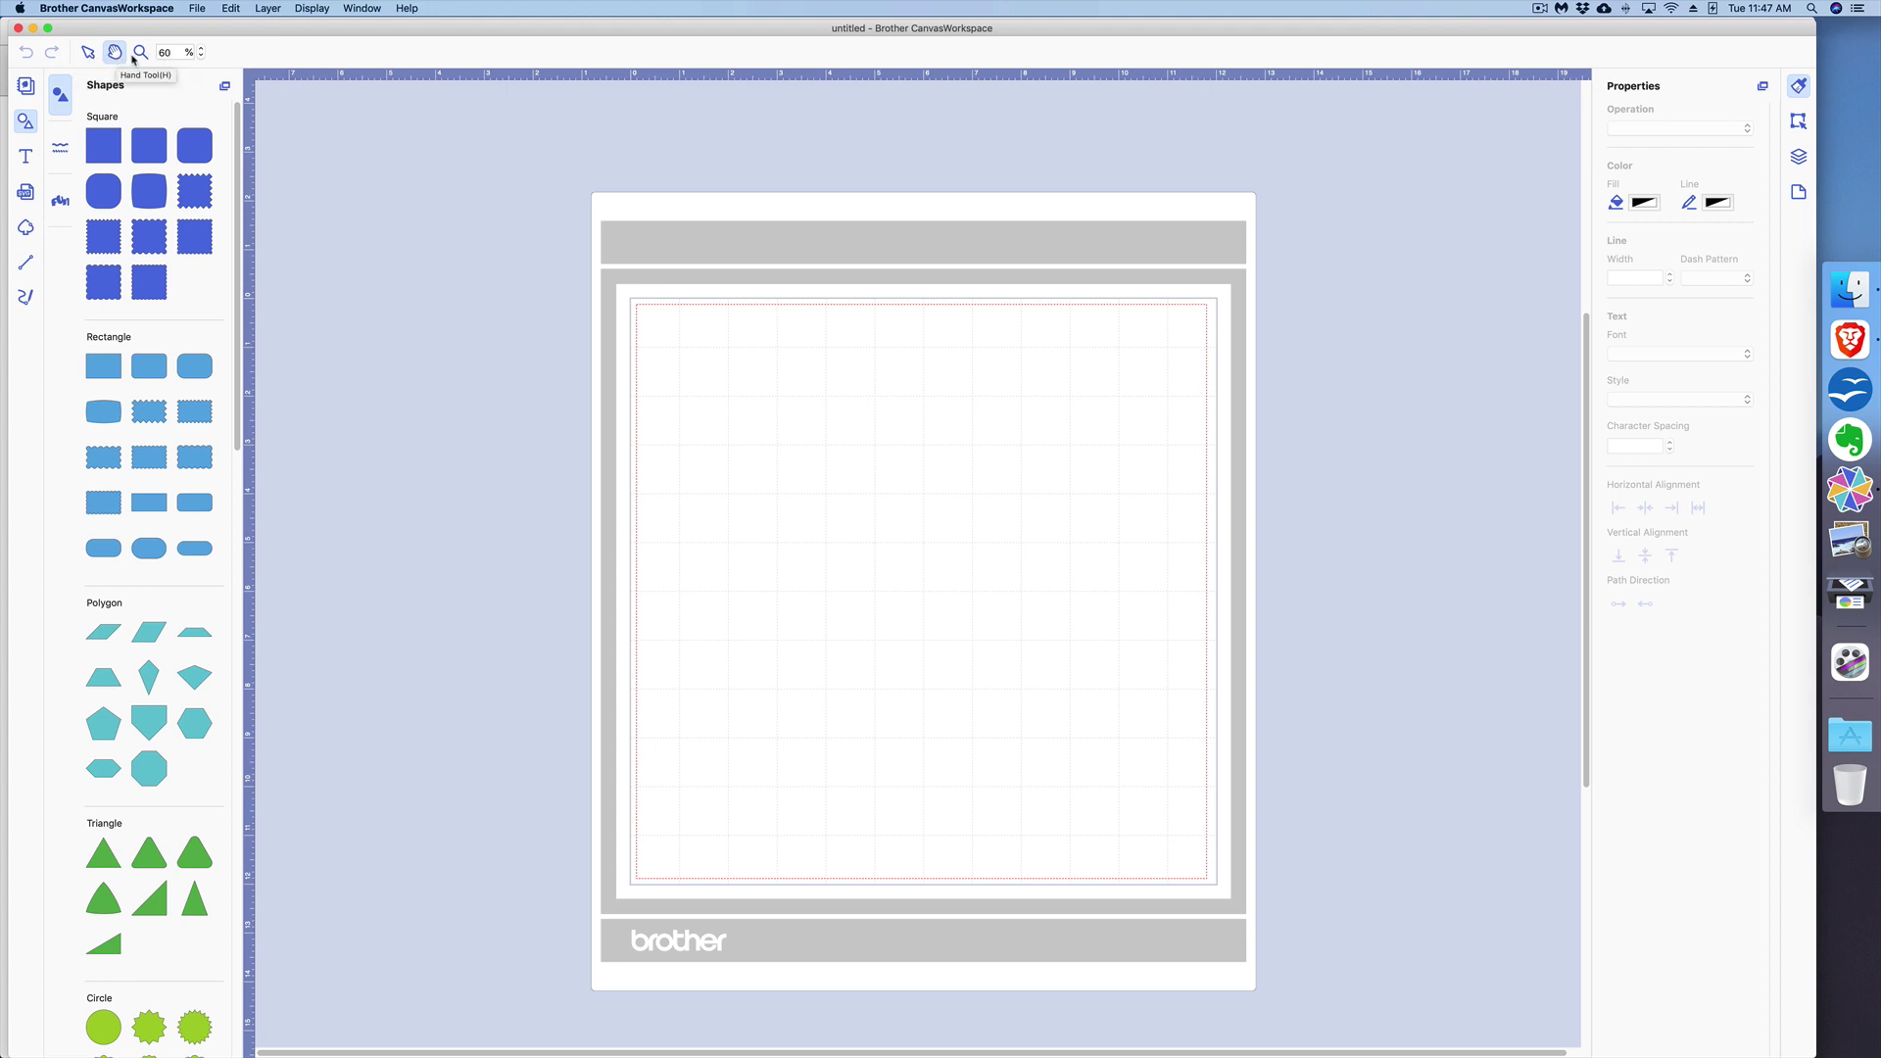
left_click(87, 54)
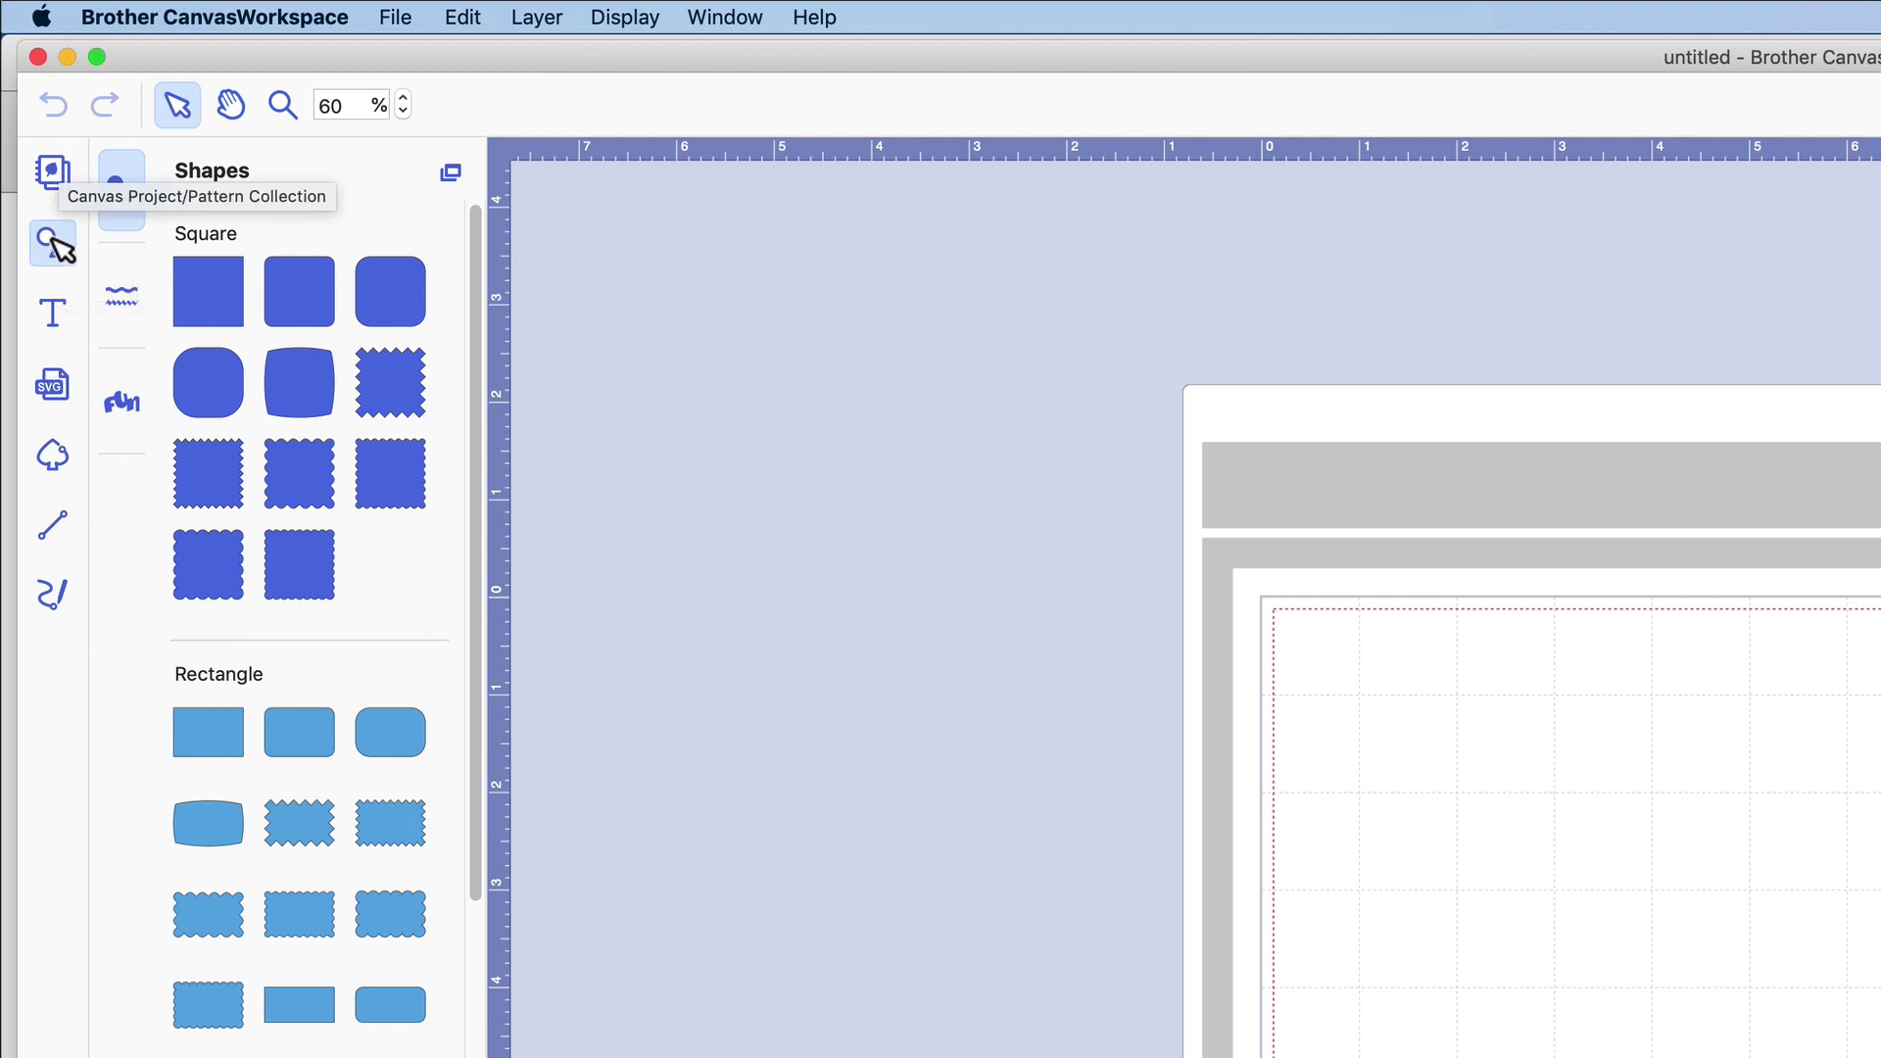
- Open the Canvas Project/Pattern Collection window to browse it, then close it again
mouse_move(63, 453)
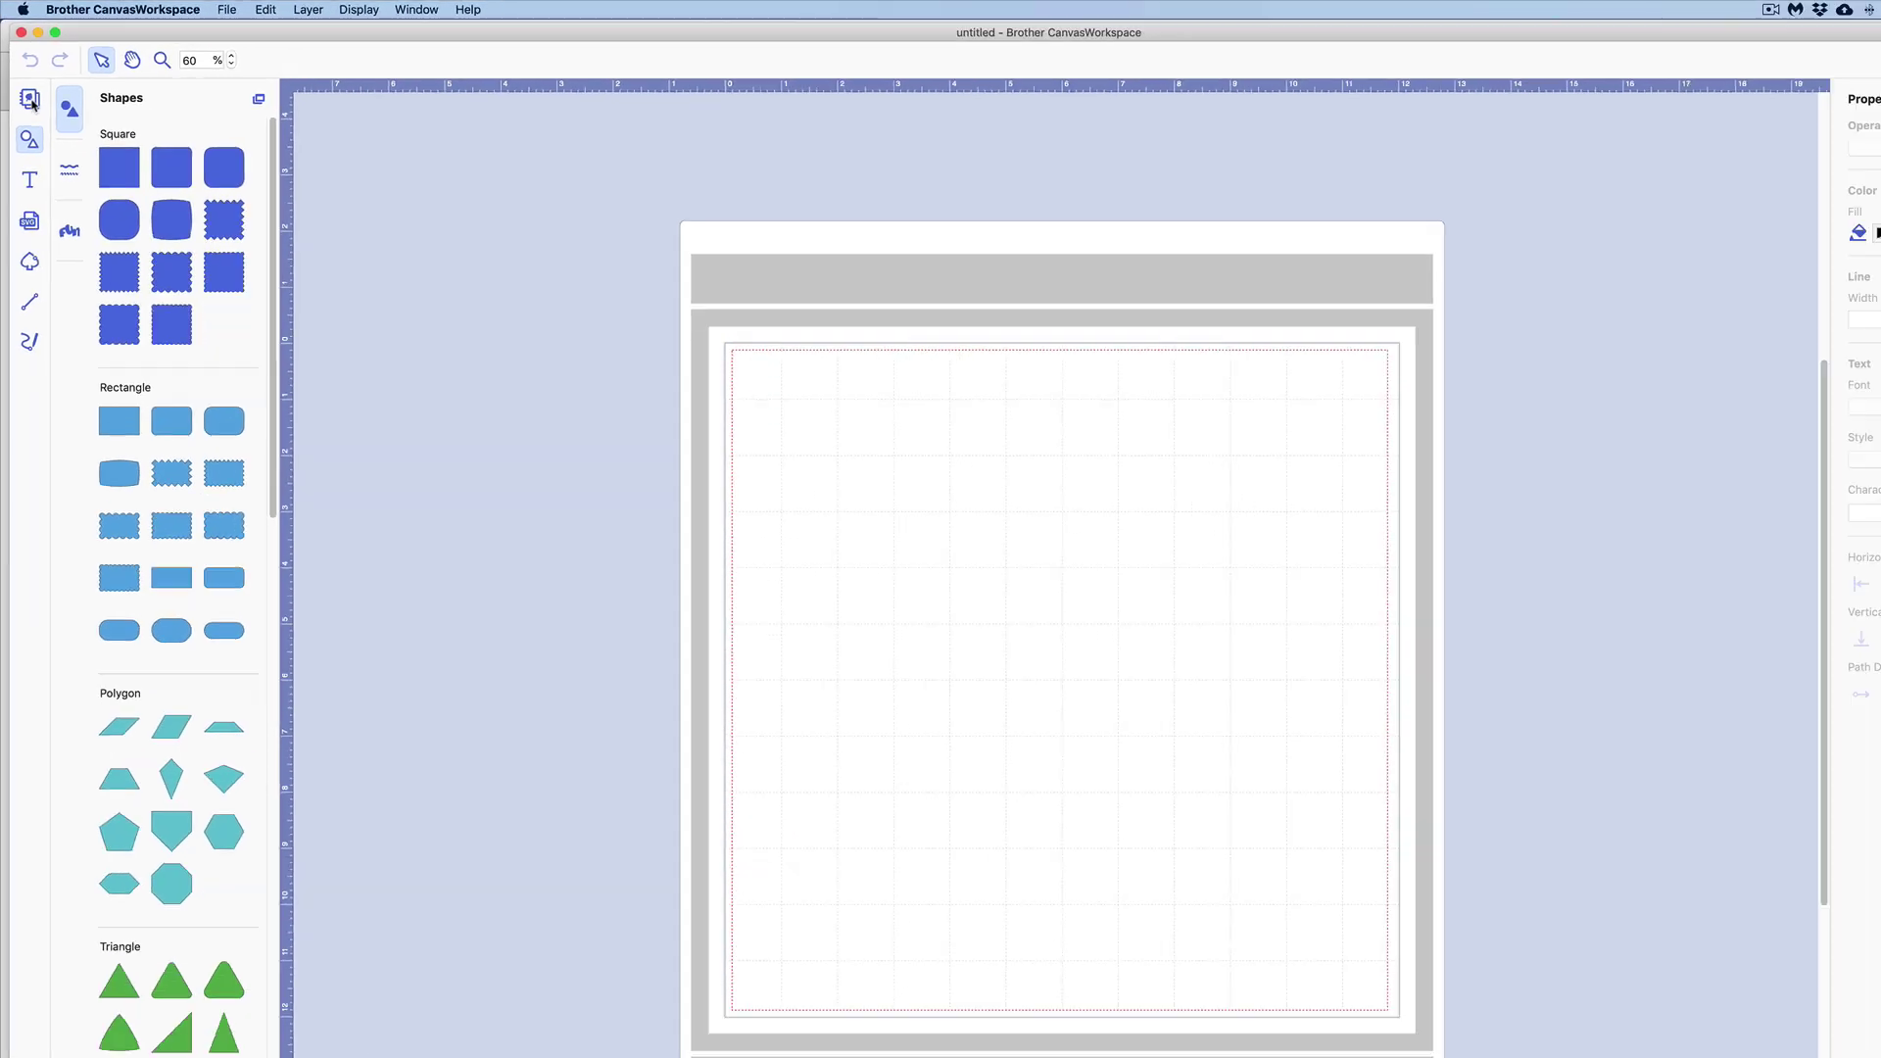
left_click(57, 175)
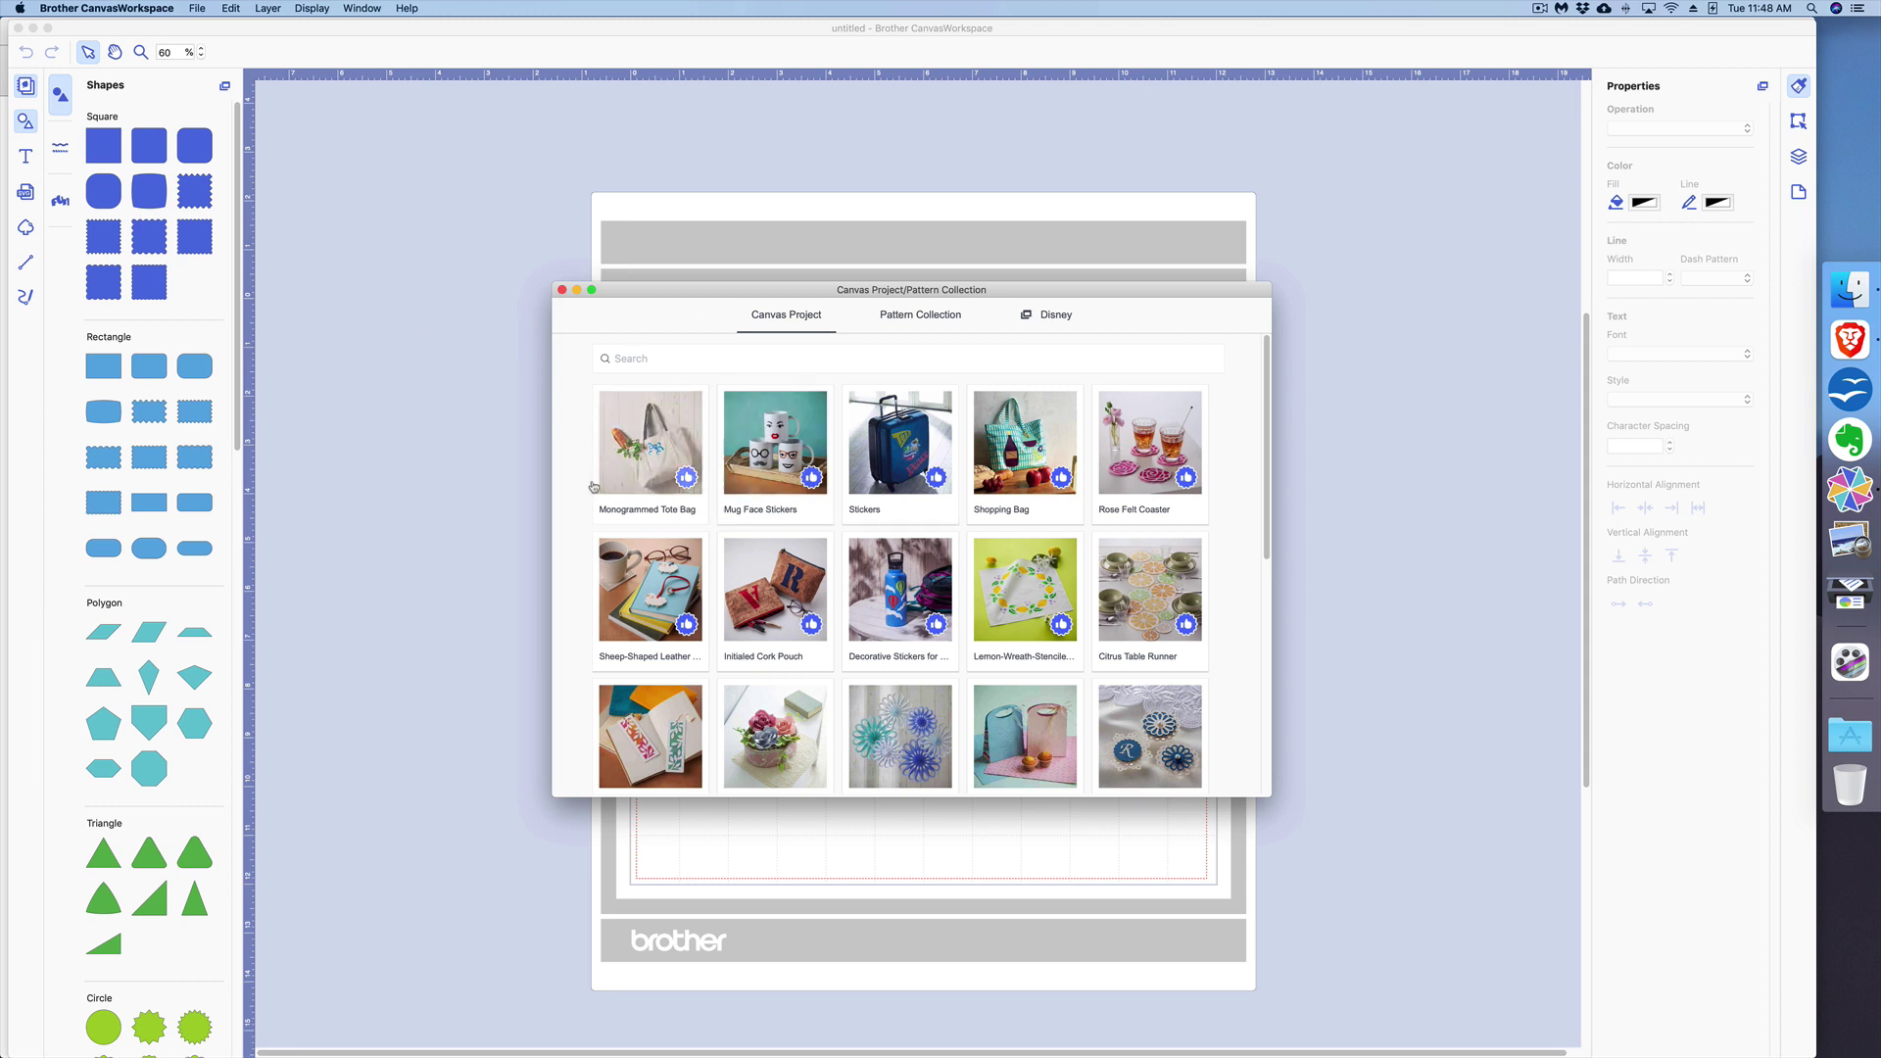
left_click(563, 290)
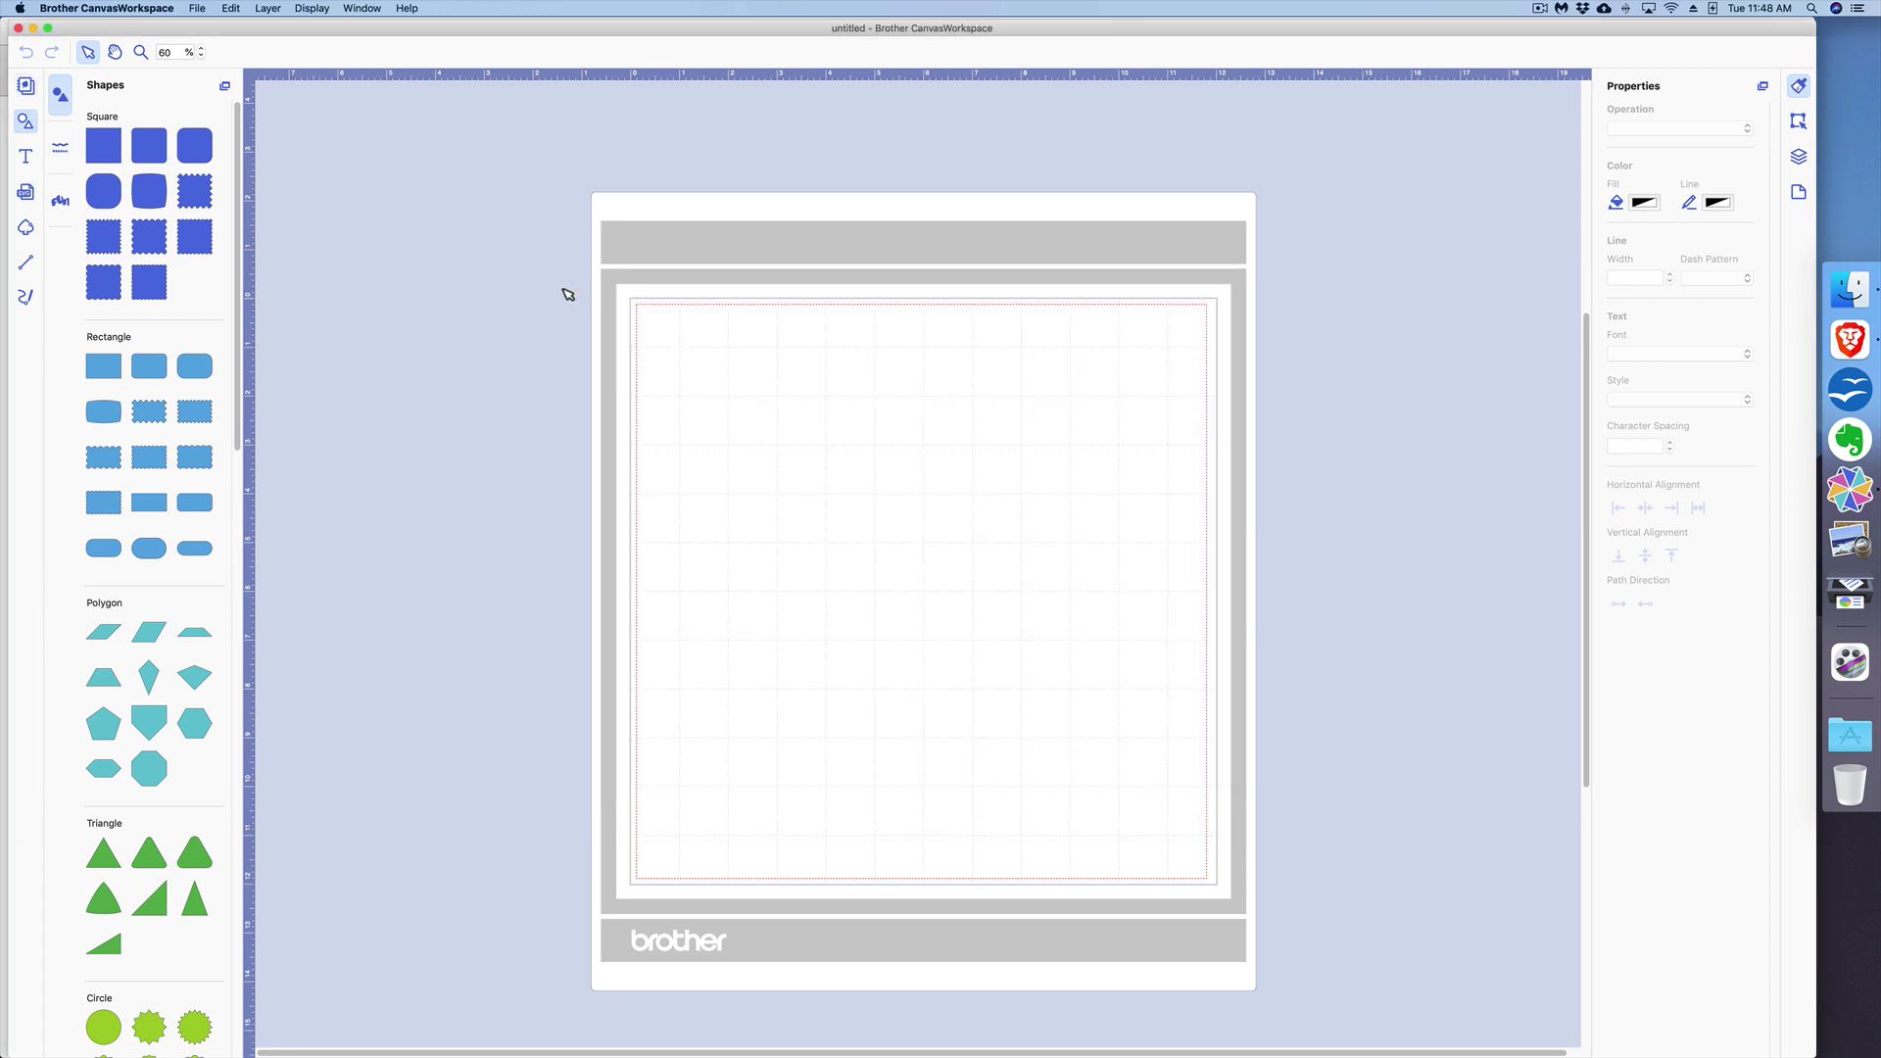
left_click(28, 124)
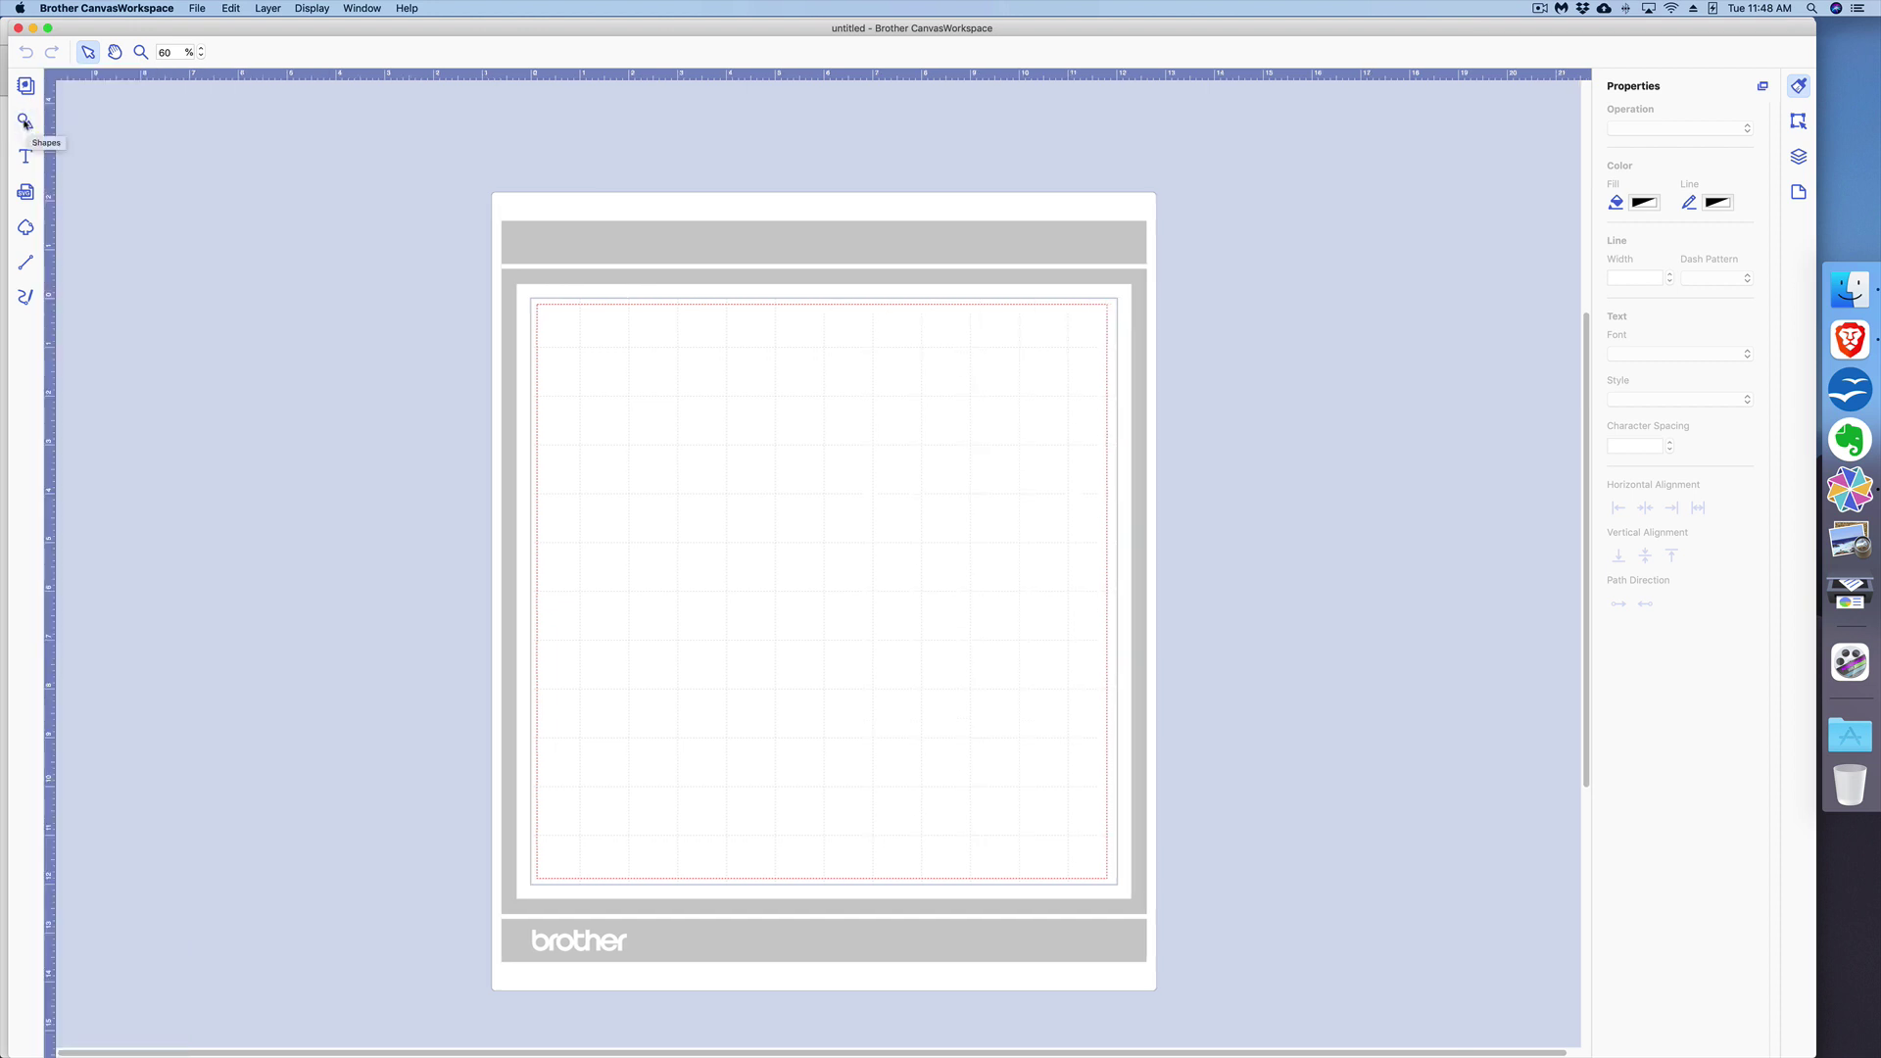
left_click(26, 124)
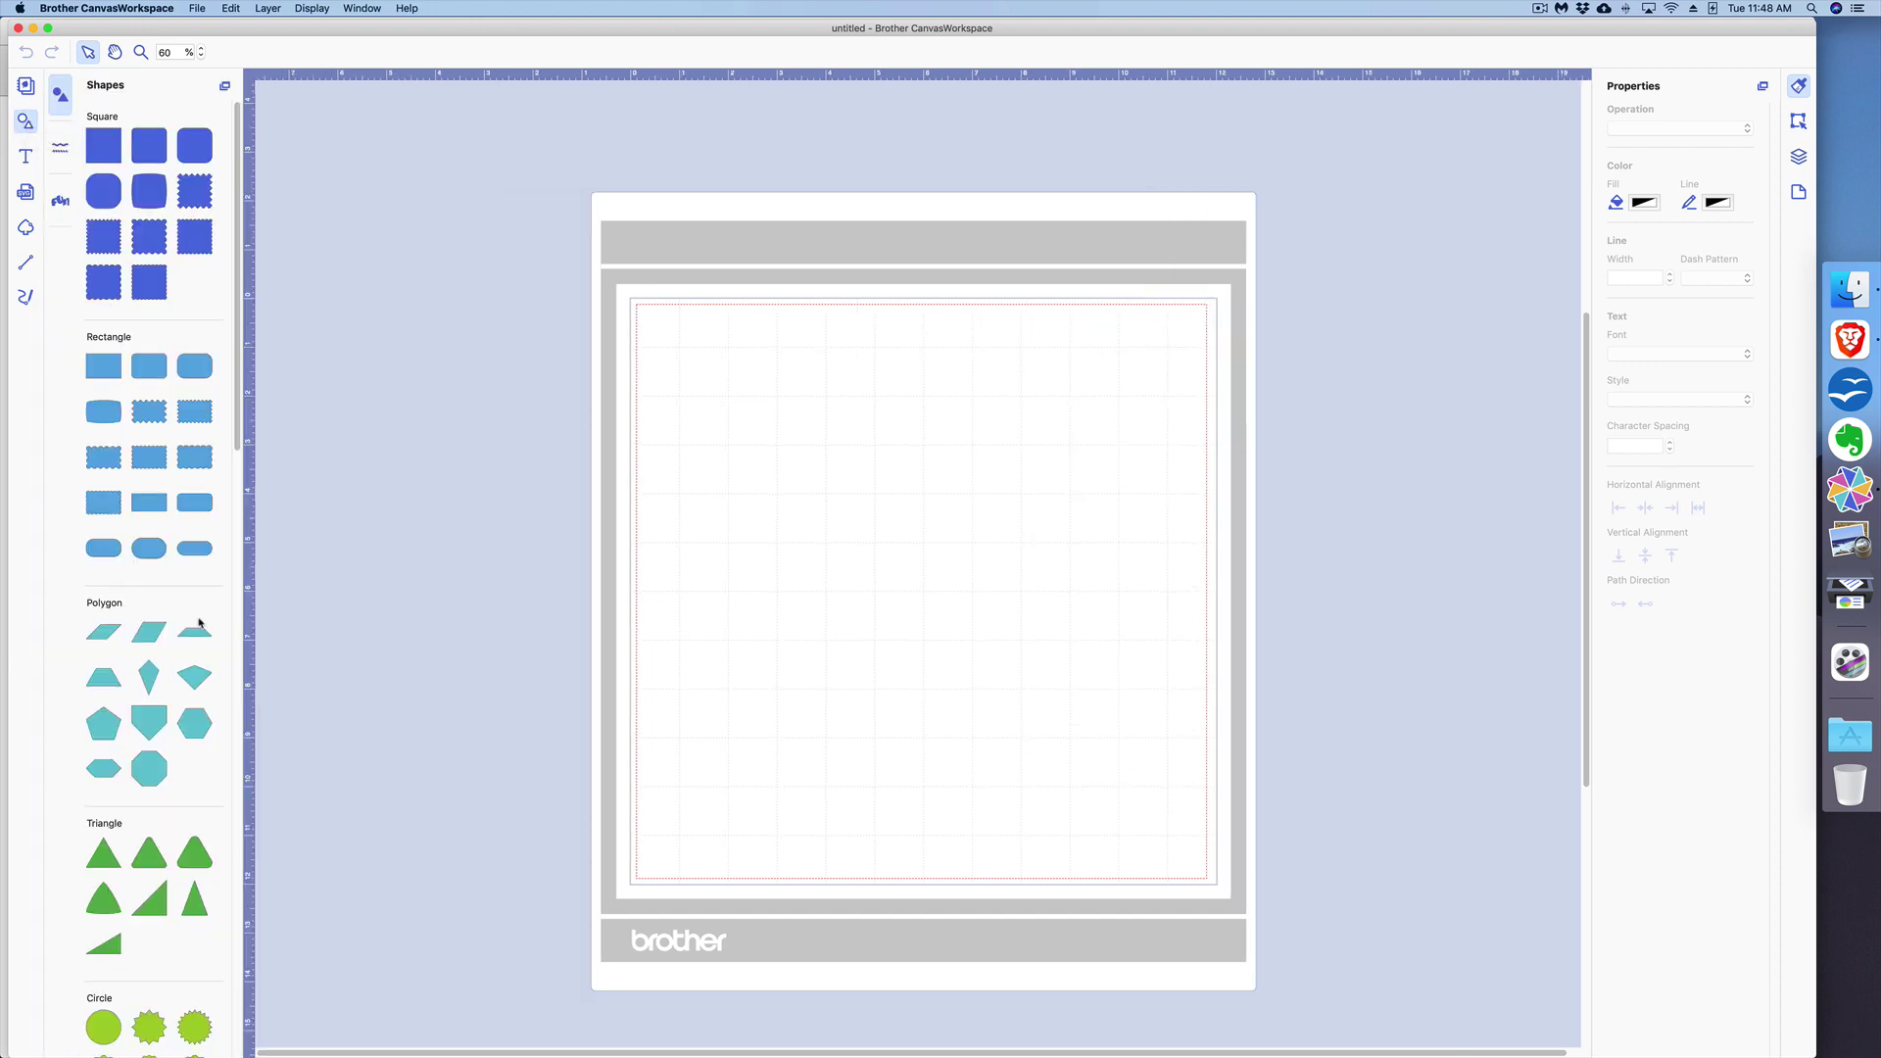
scroll(94, 454, "down", 15)
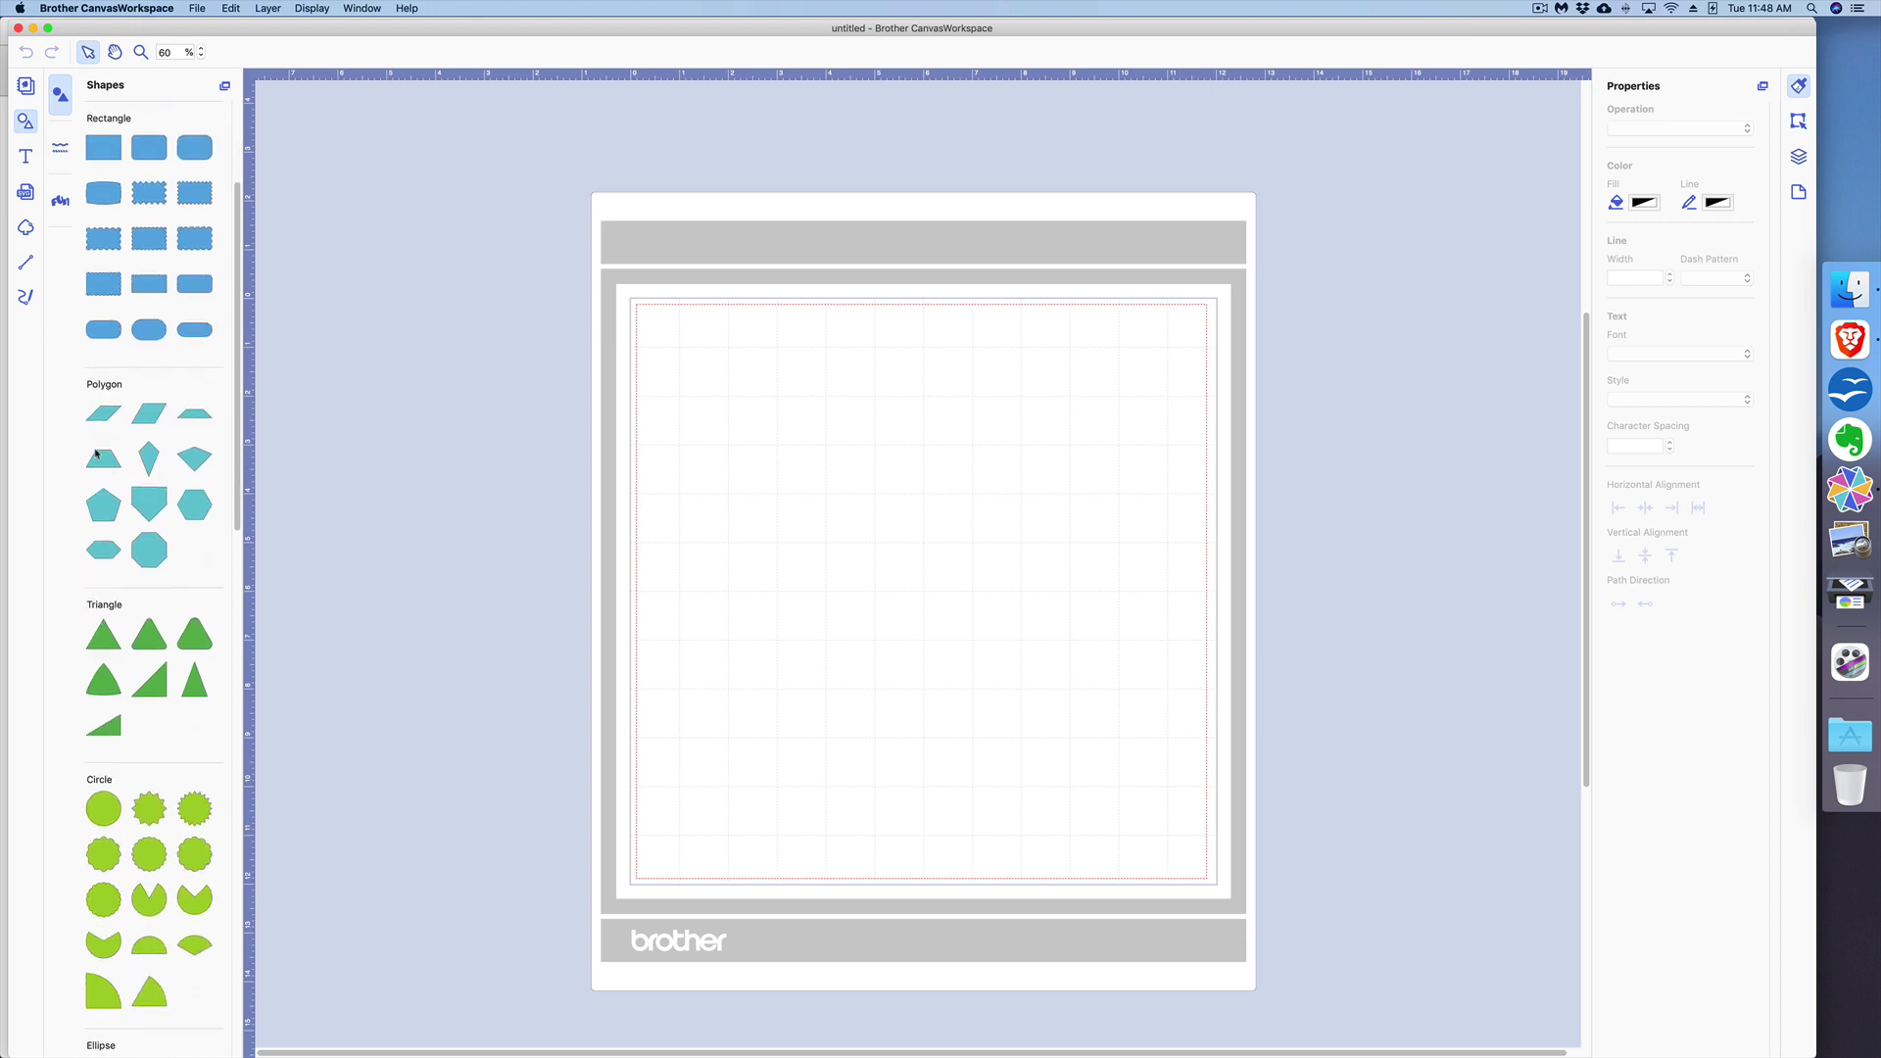
scroll(111, 462, "down", 5)
scroll(117, 451, "up", 6)
scroll(120, 450, "up", 15)
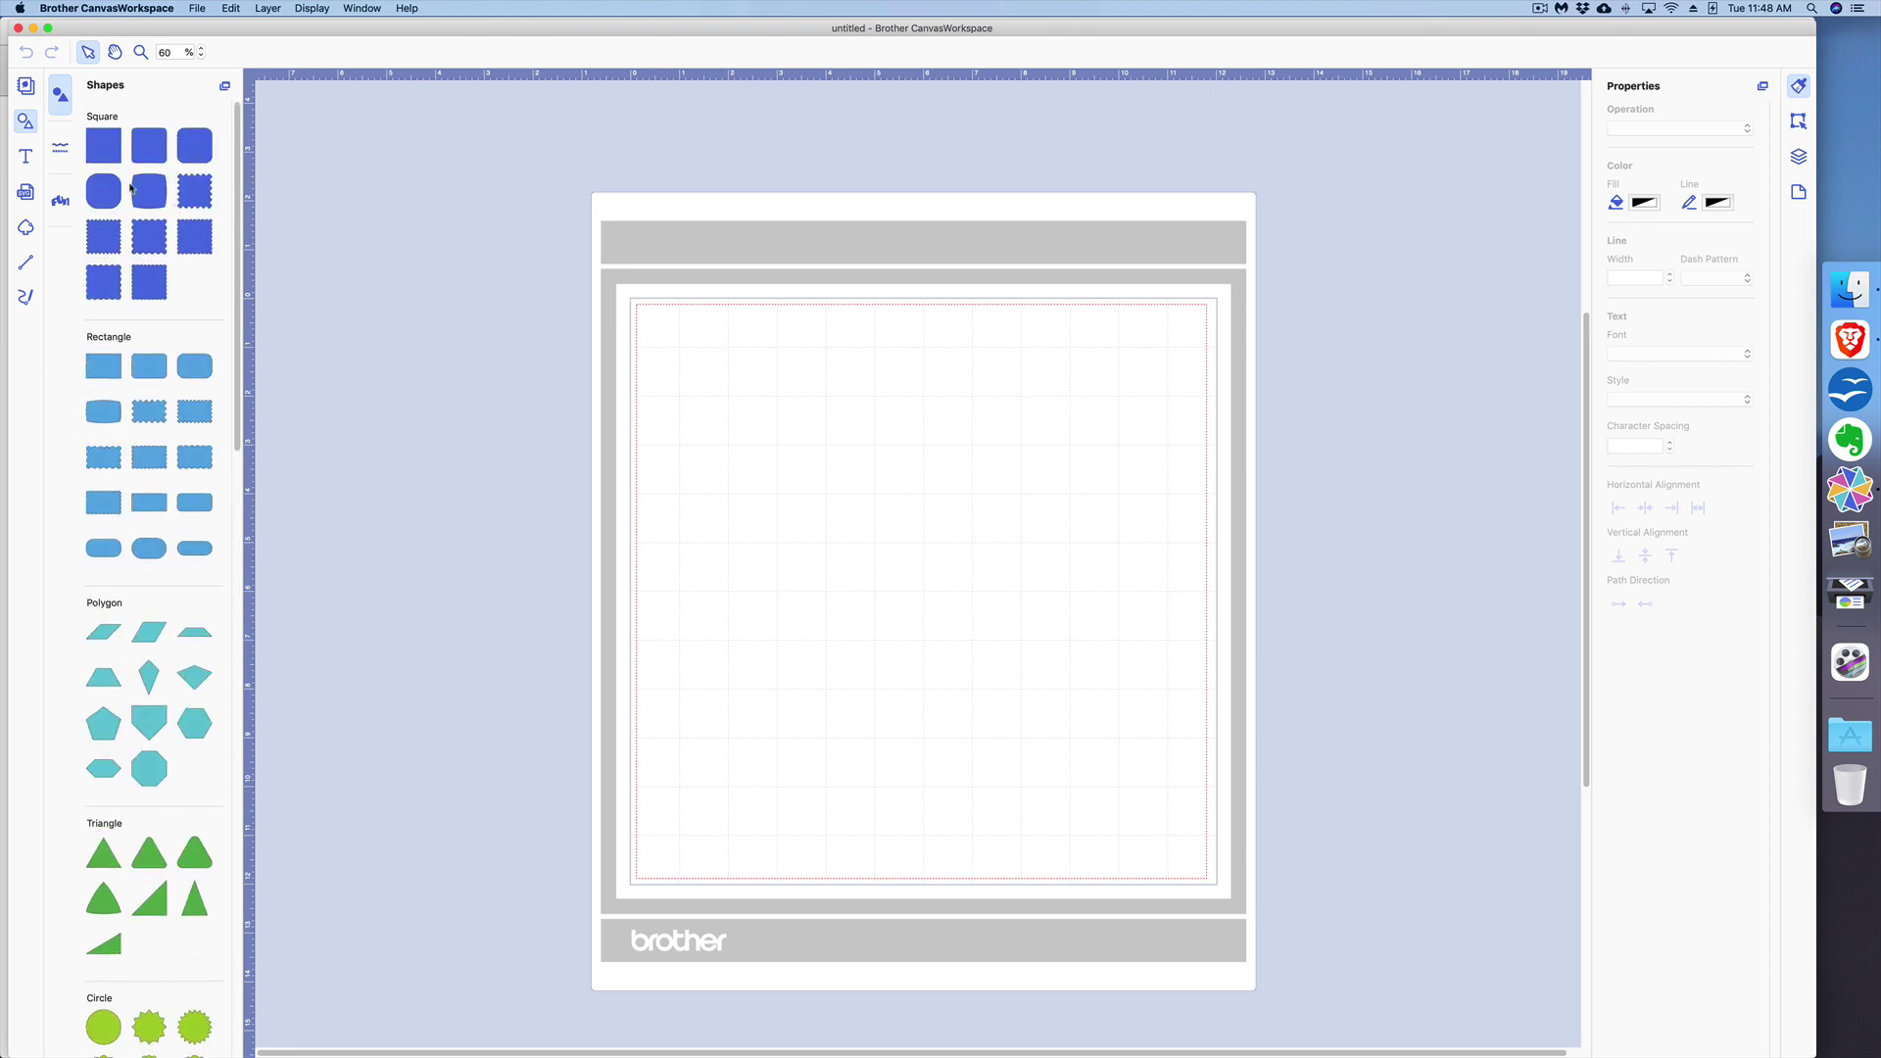
left_click(61, 148)
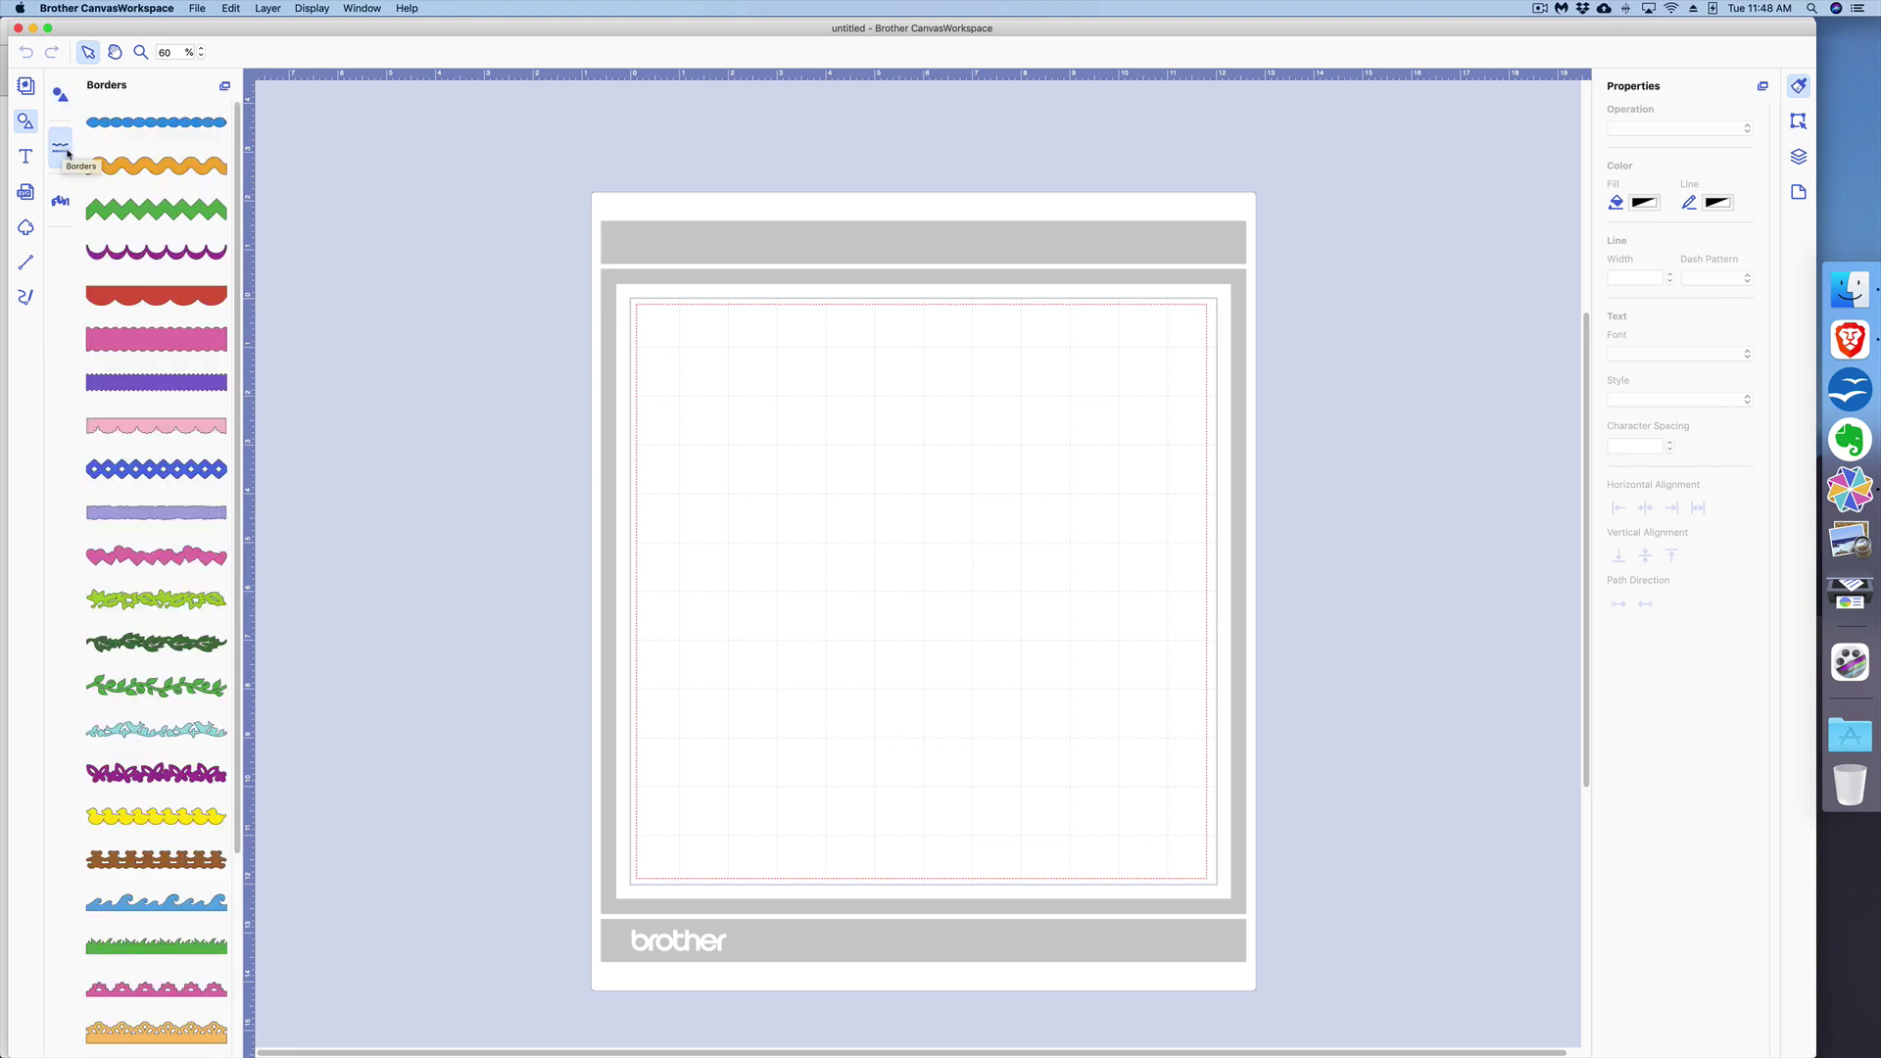
scroll(94, 182, "down", 1)
scroll(94, 181, "up", 1)
left_click(59, 202)
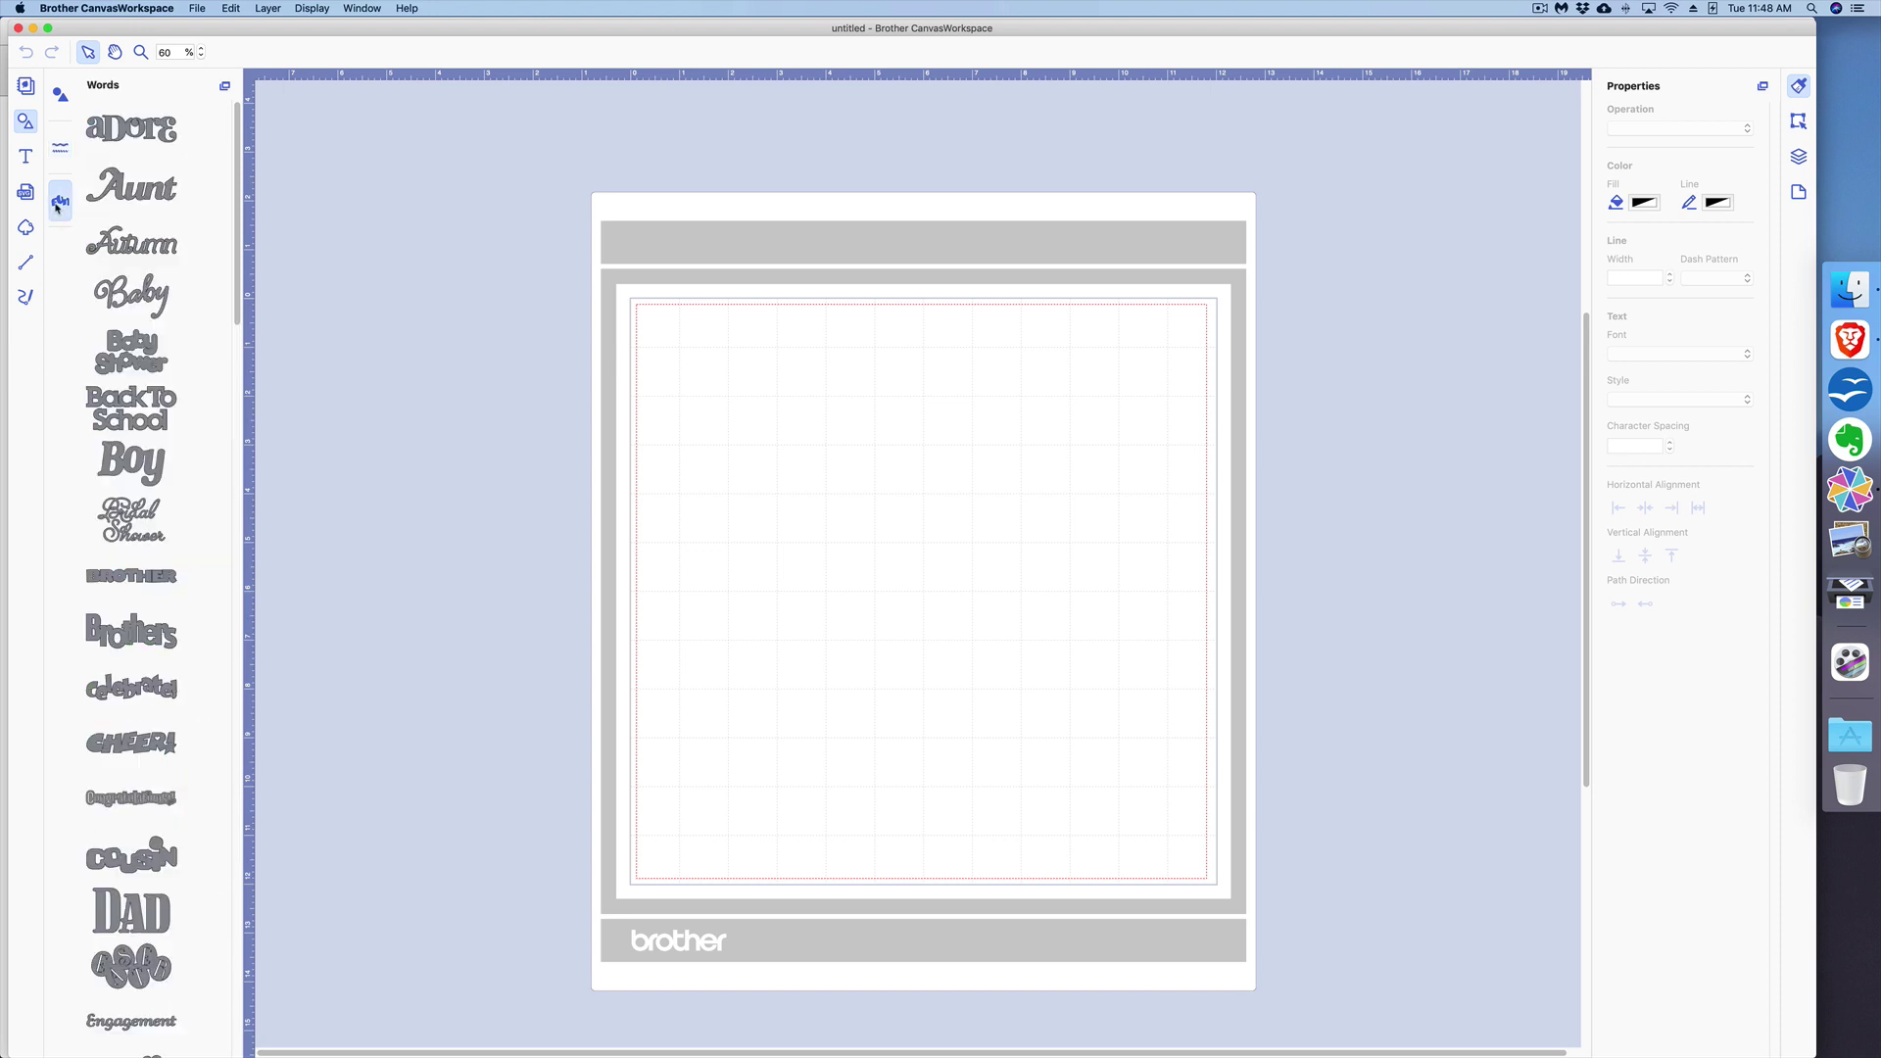
scroll(167, 311, "down", 8)
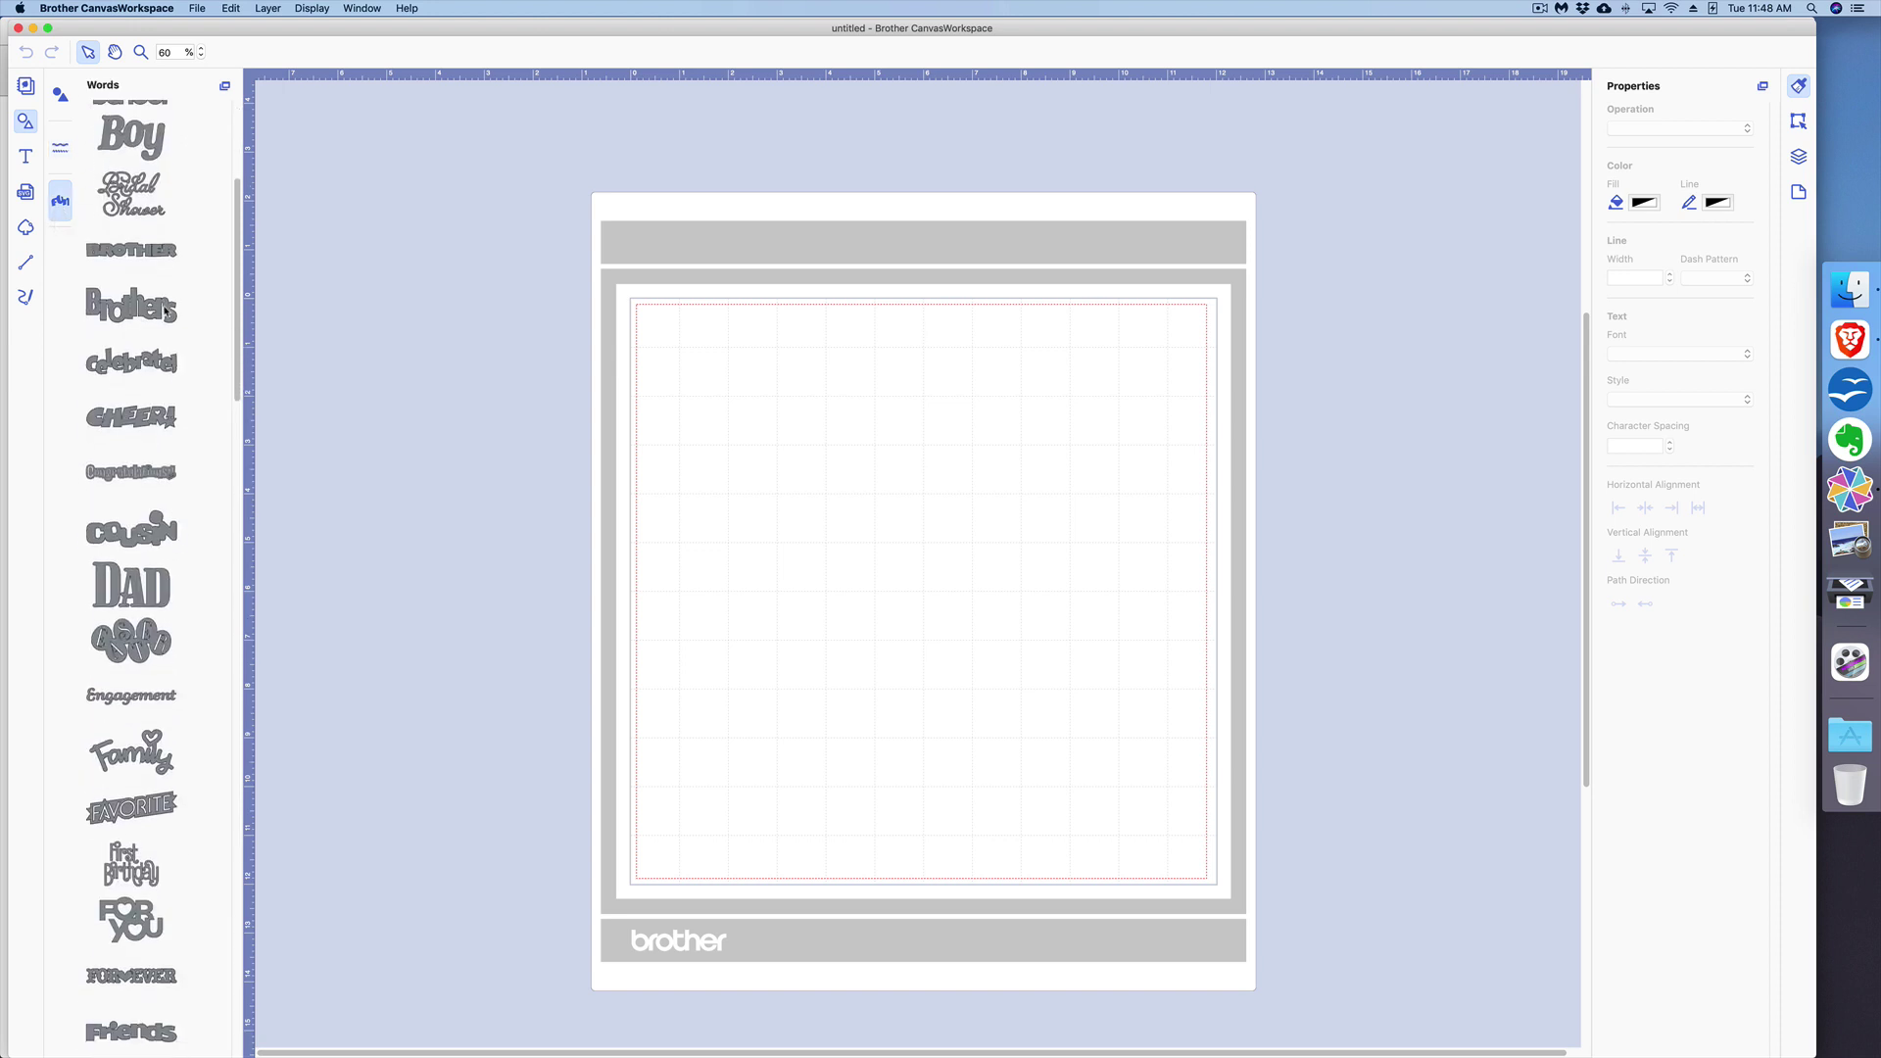
scroll(167, 312, "up", 8)
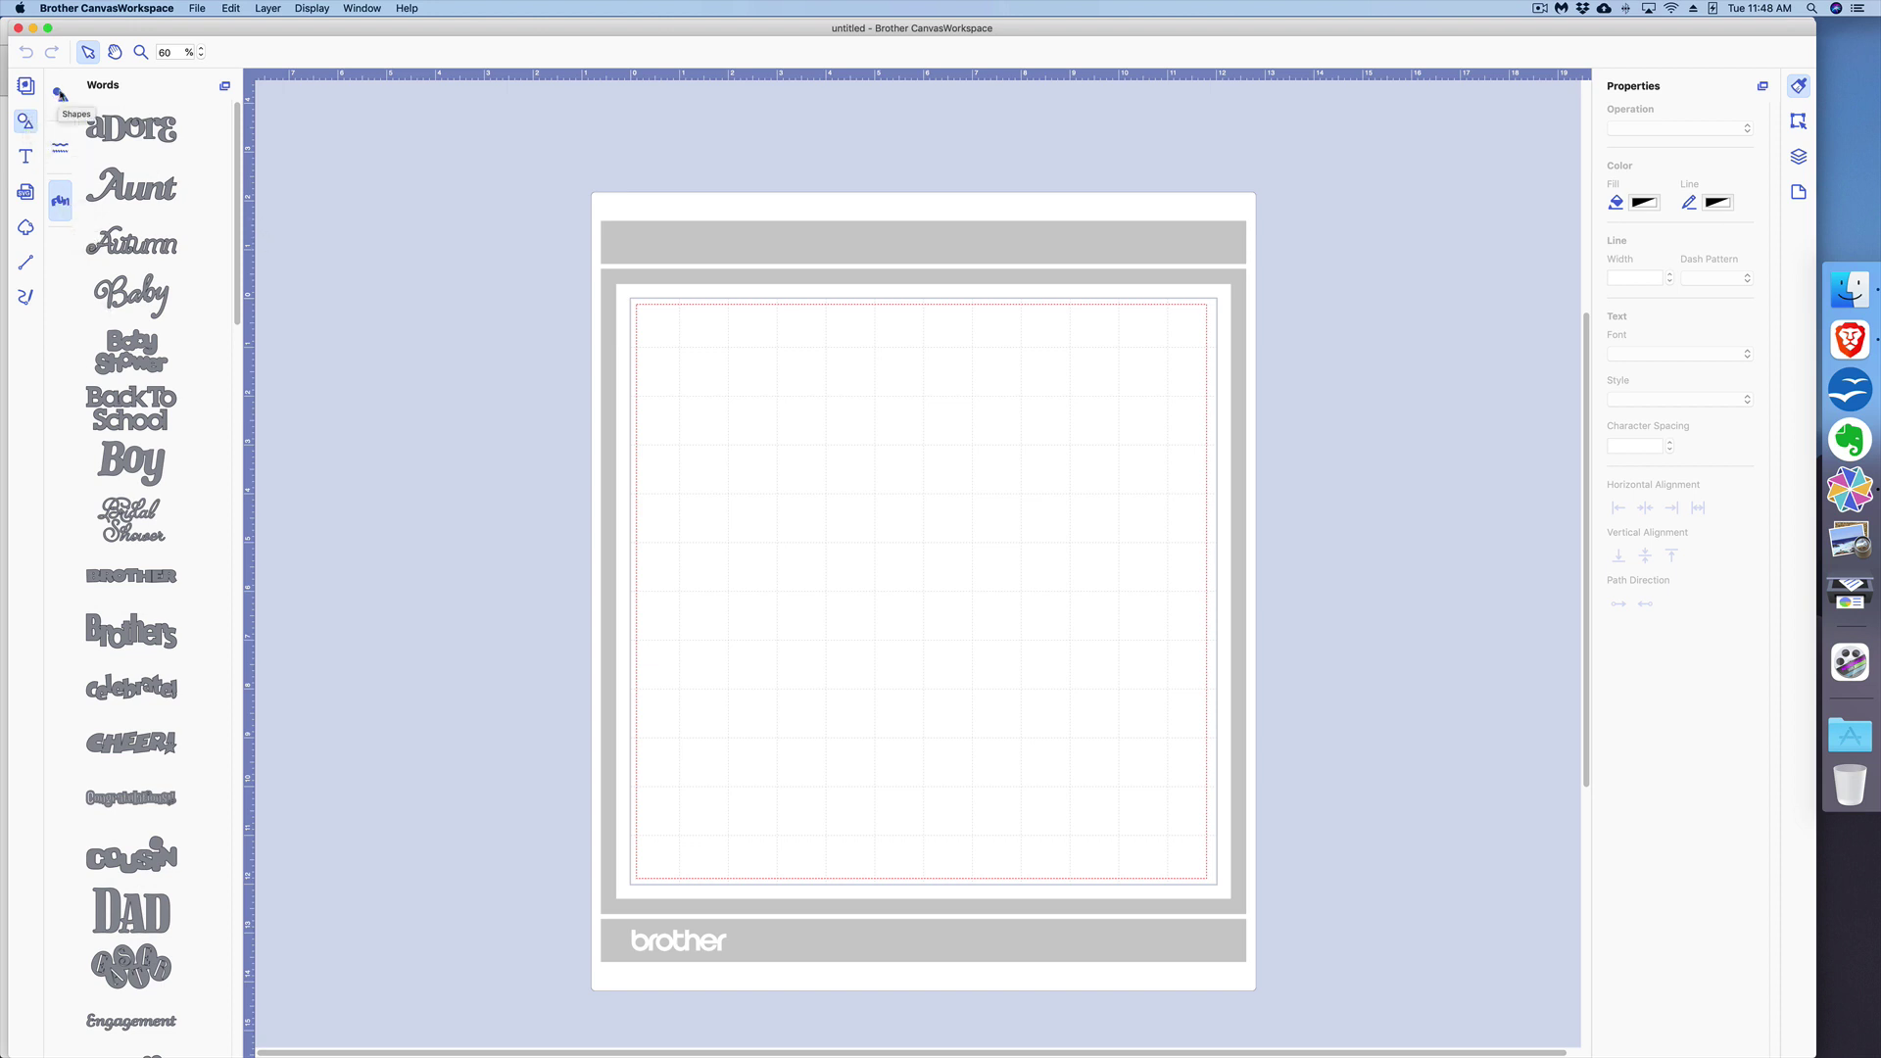
left_click(60, 95)
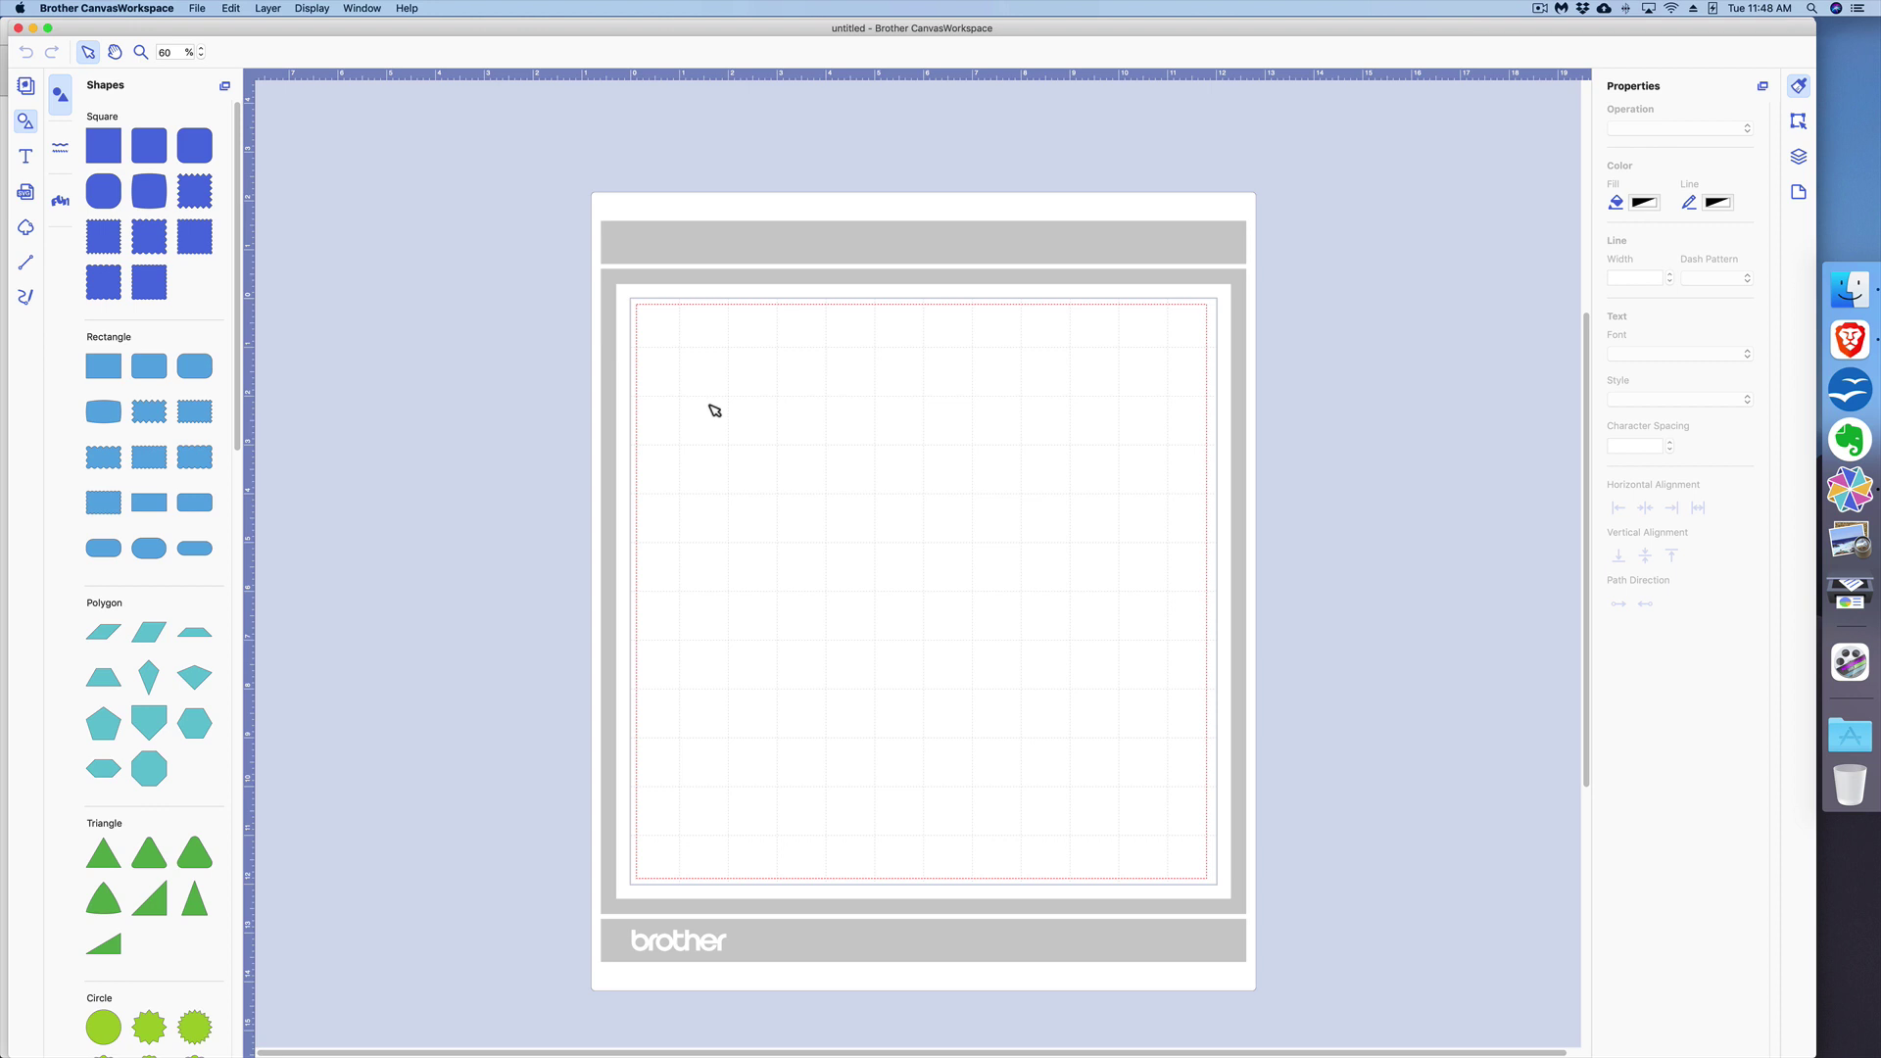
left_click(26, 123)
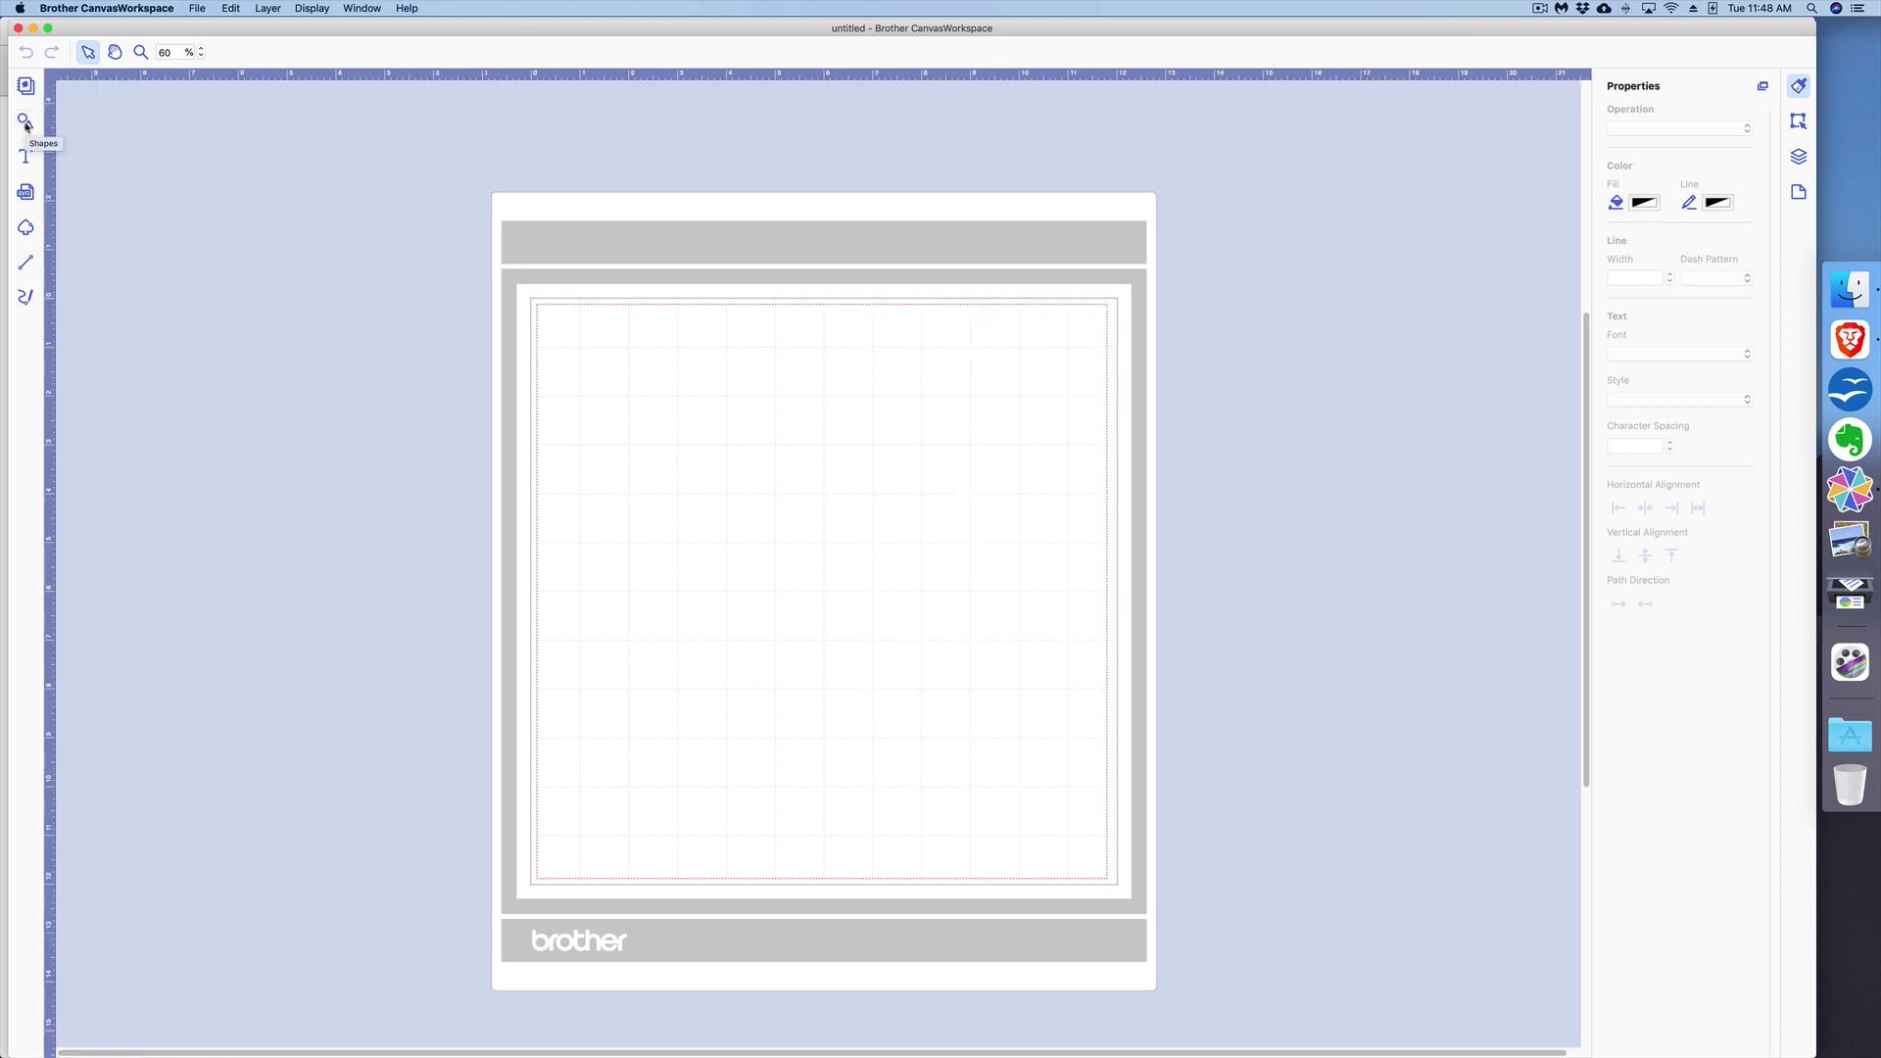
left_click(27, 124)
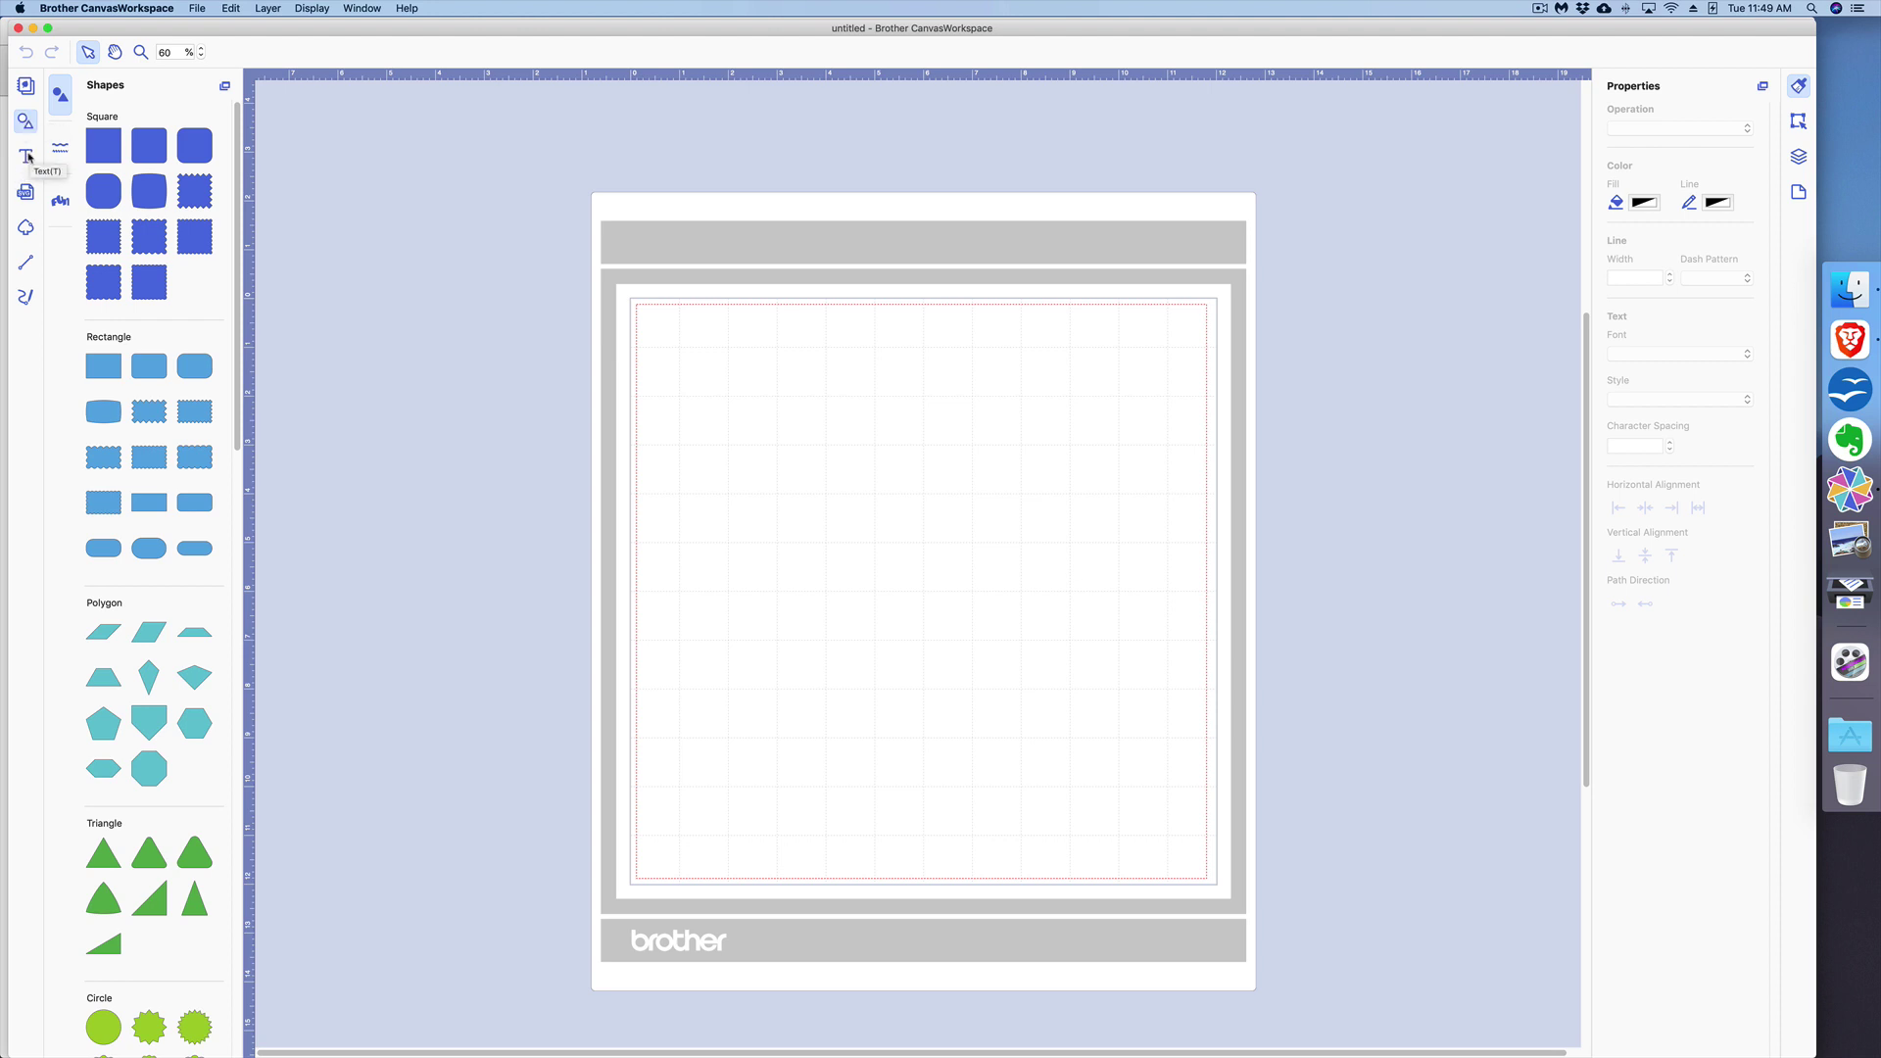
- Choose the Text tool and keep Antique Oakland as the font and Bold as the style
left_click(27, 157)
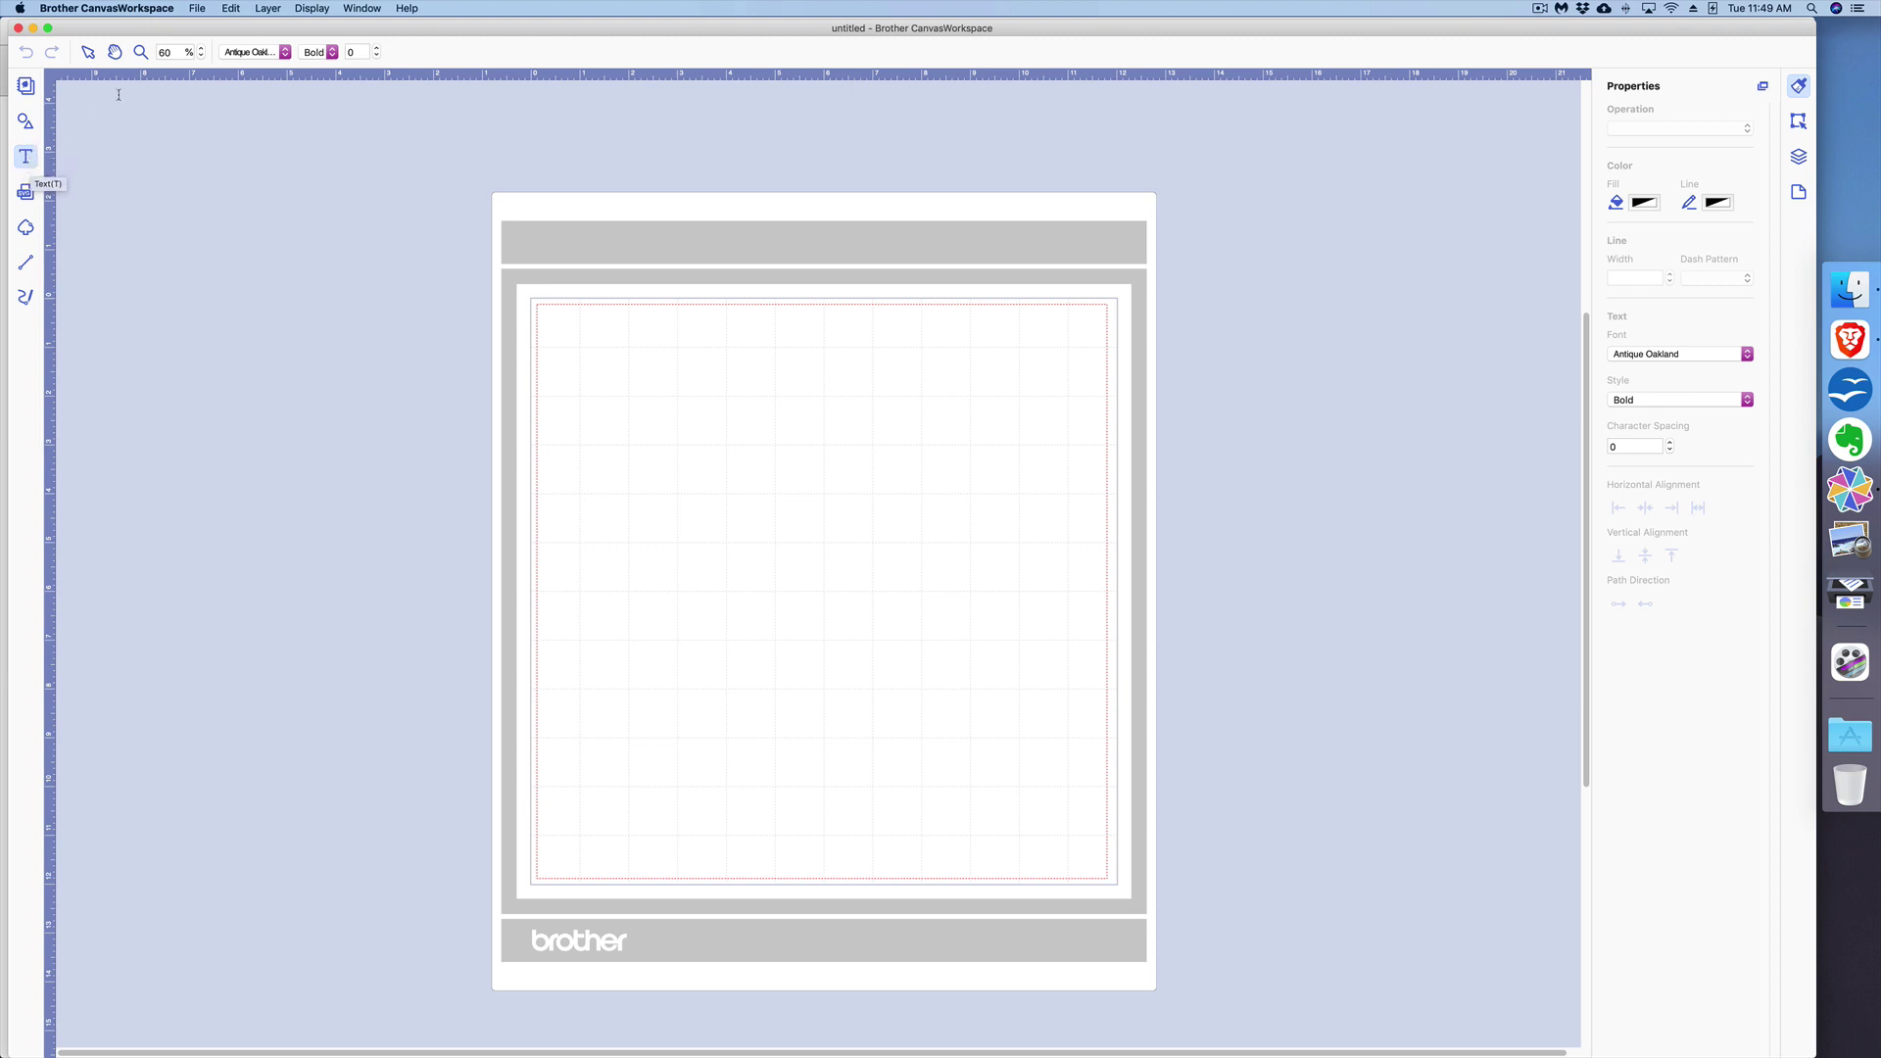
key("ctrl+shift+c")
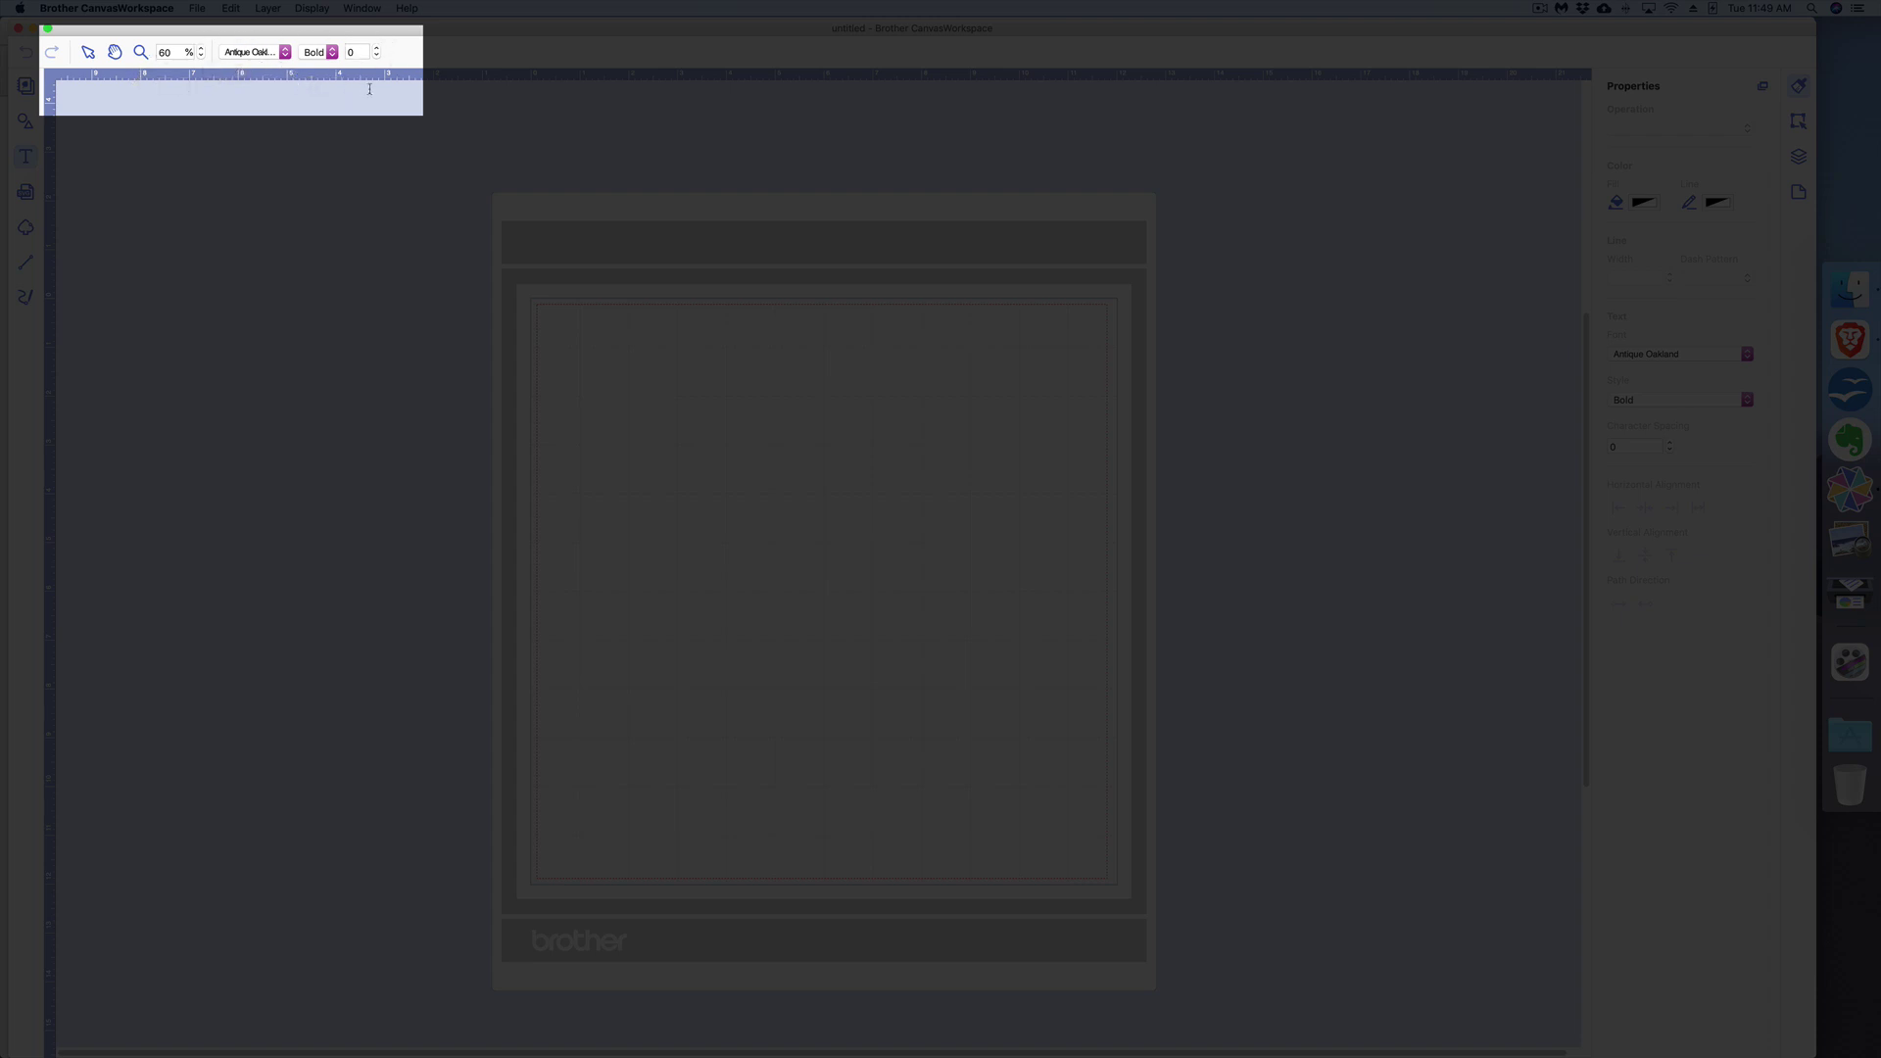
key("Escape")
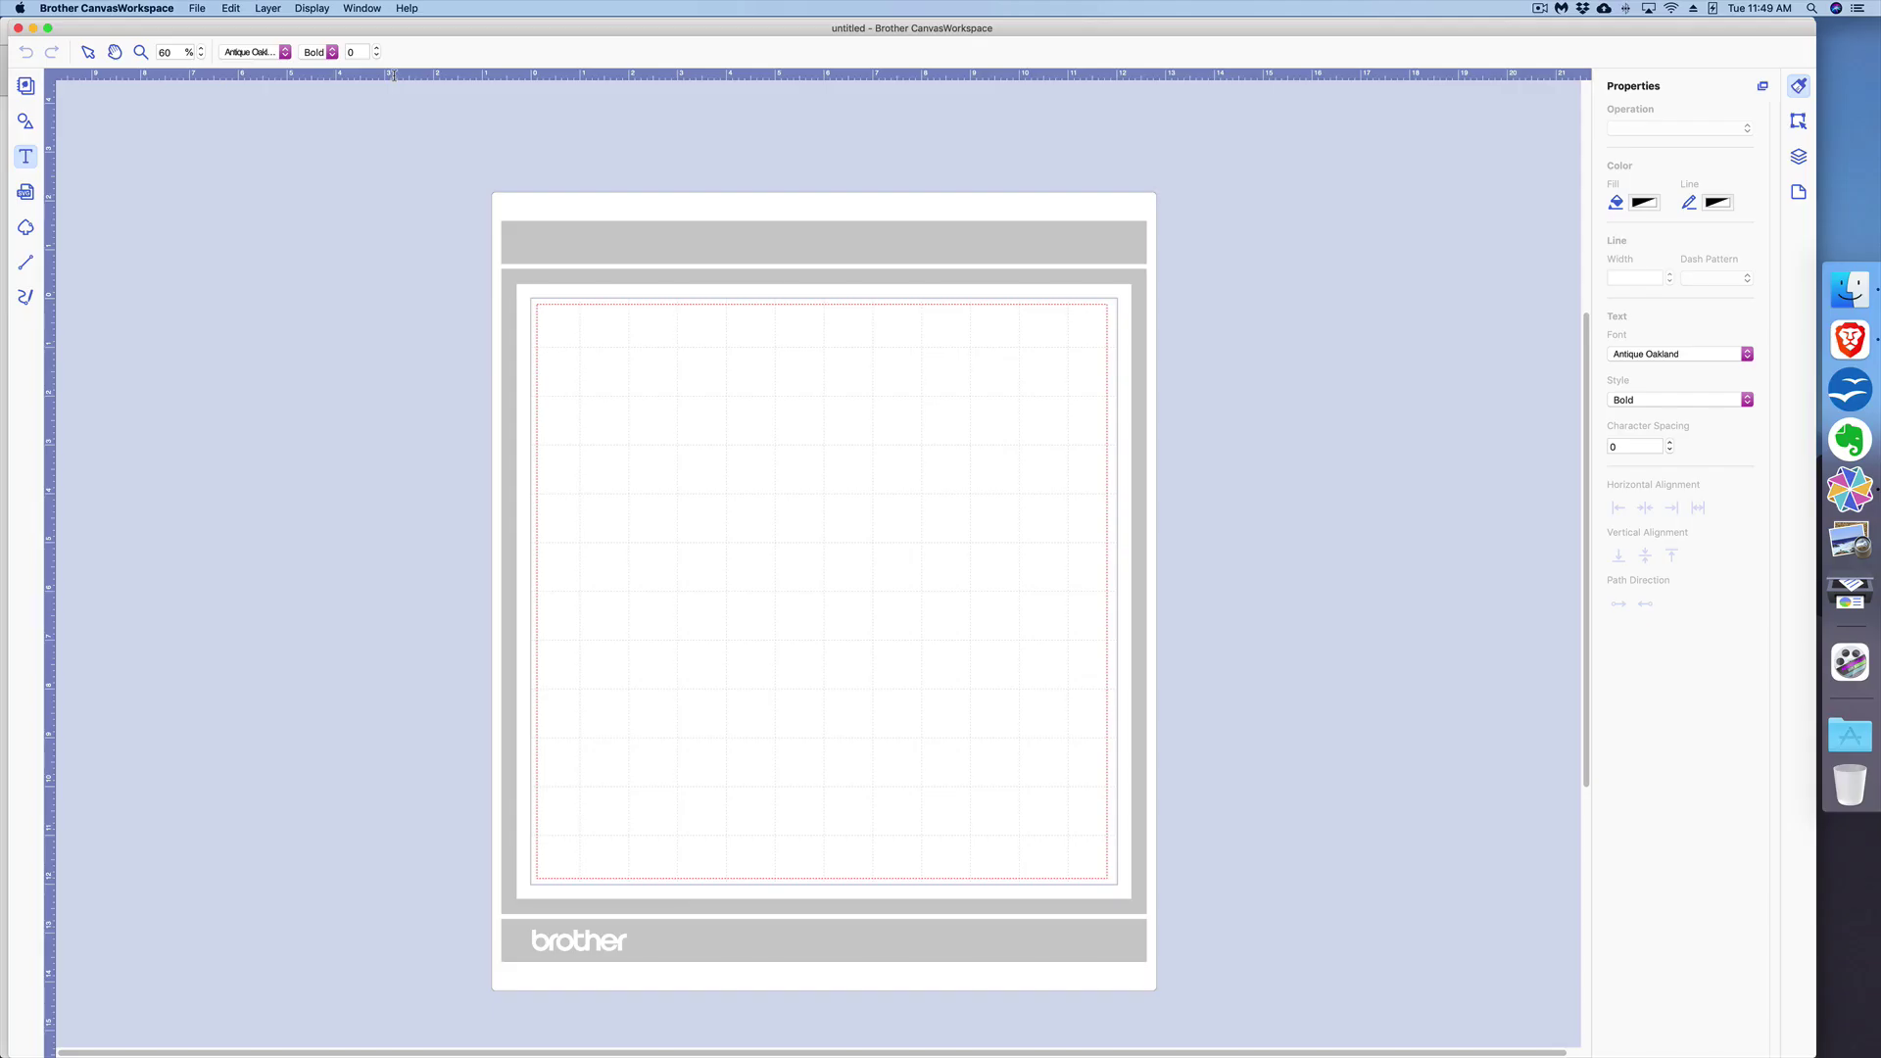
left_click(284, 53)
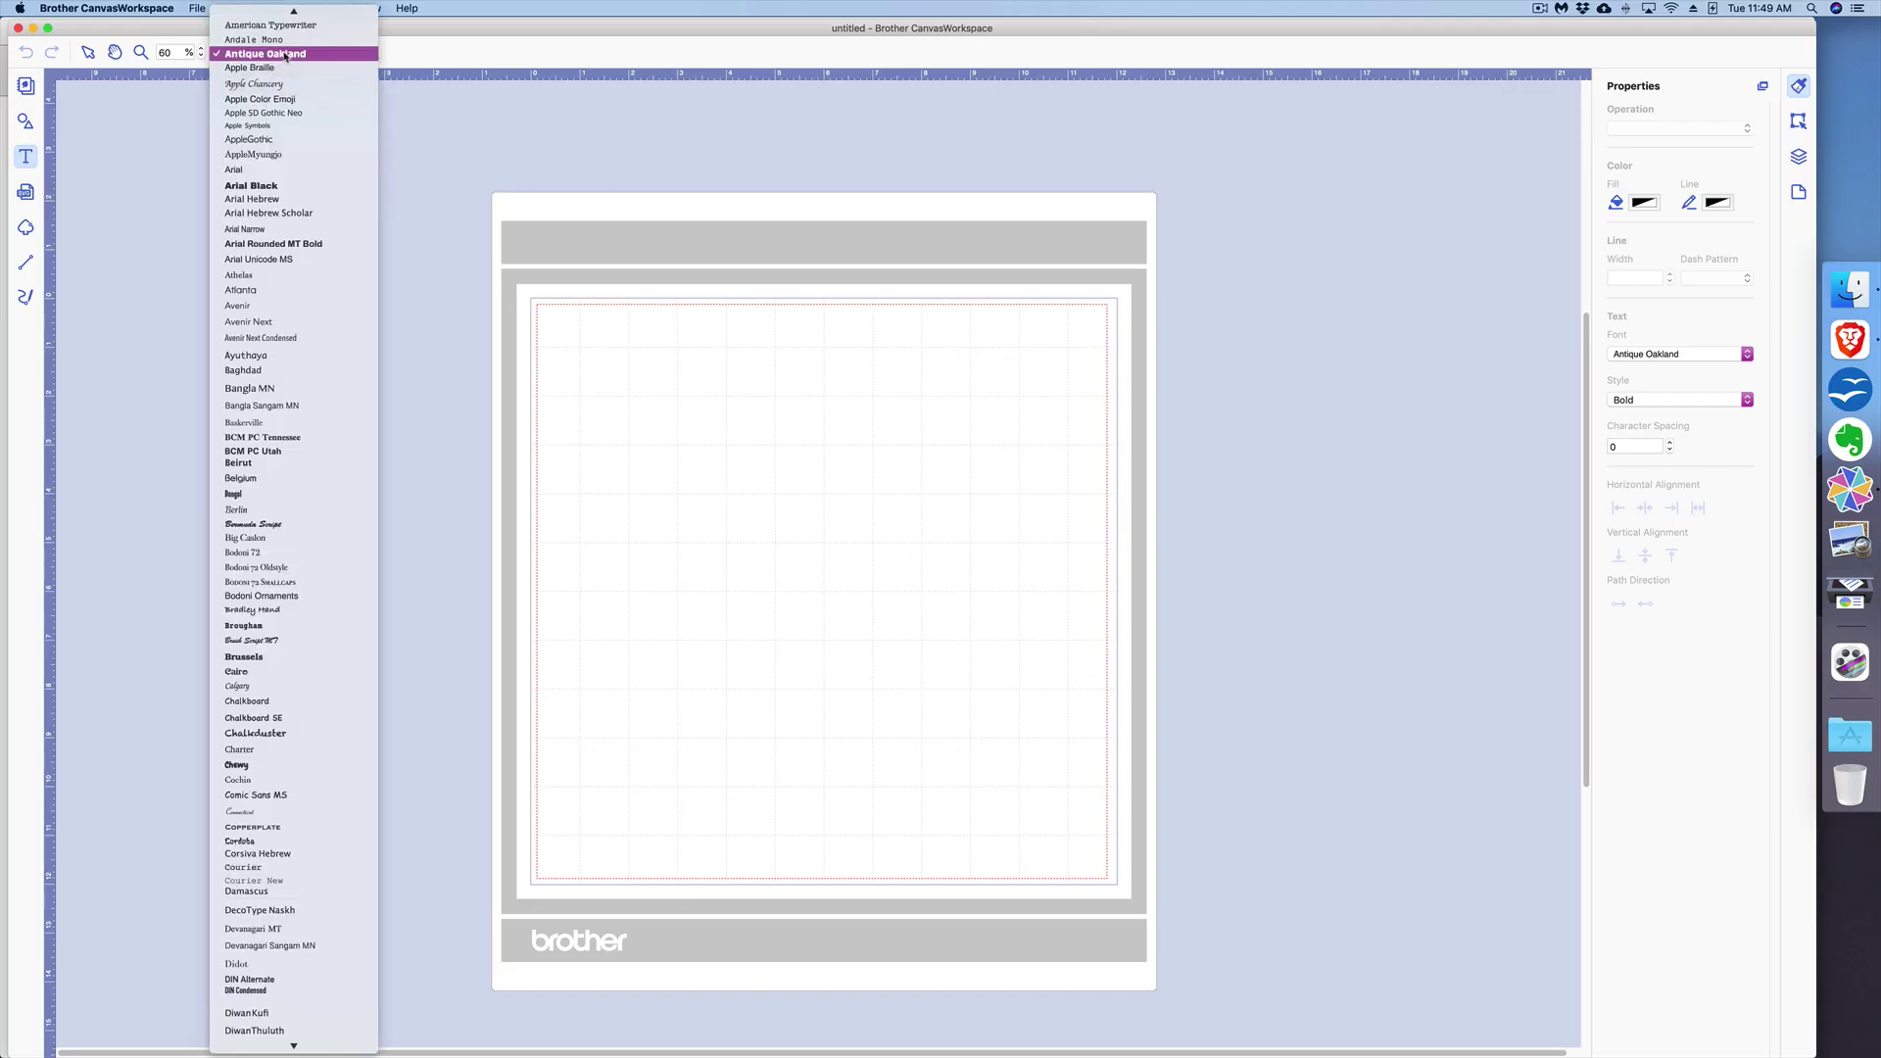
left_click(285, 55)
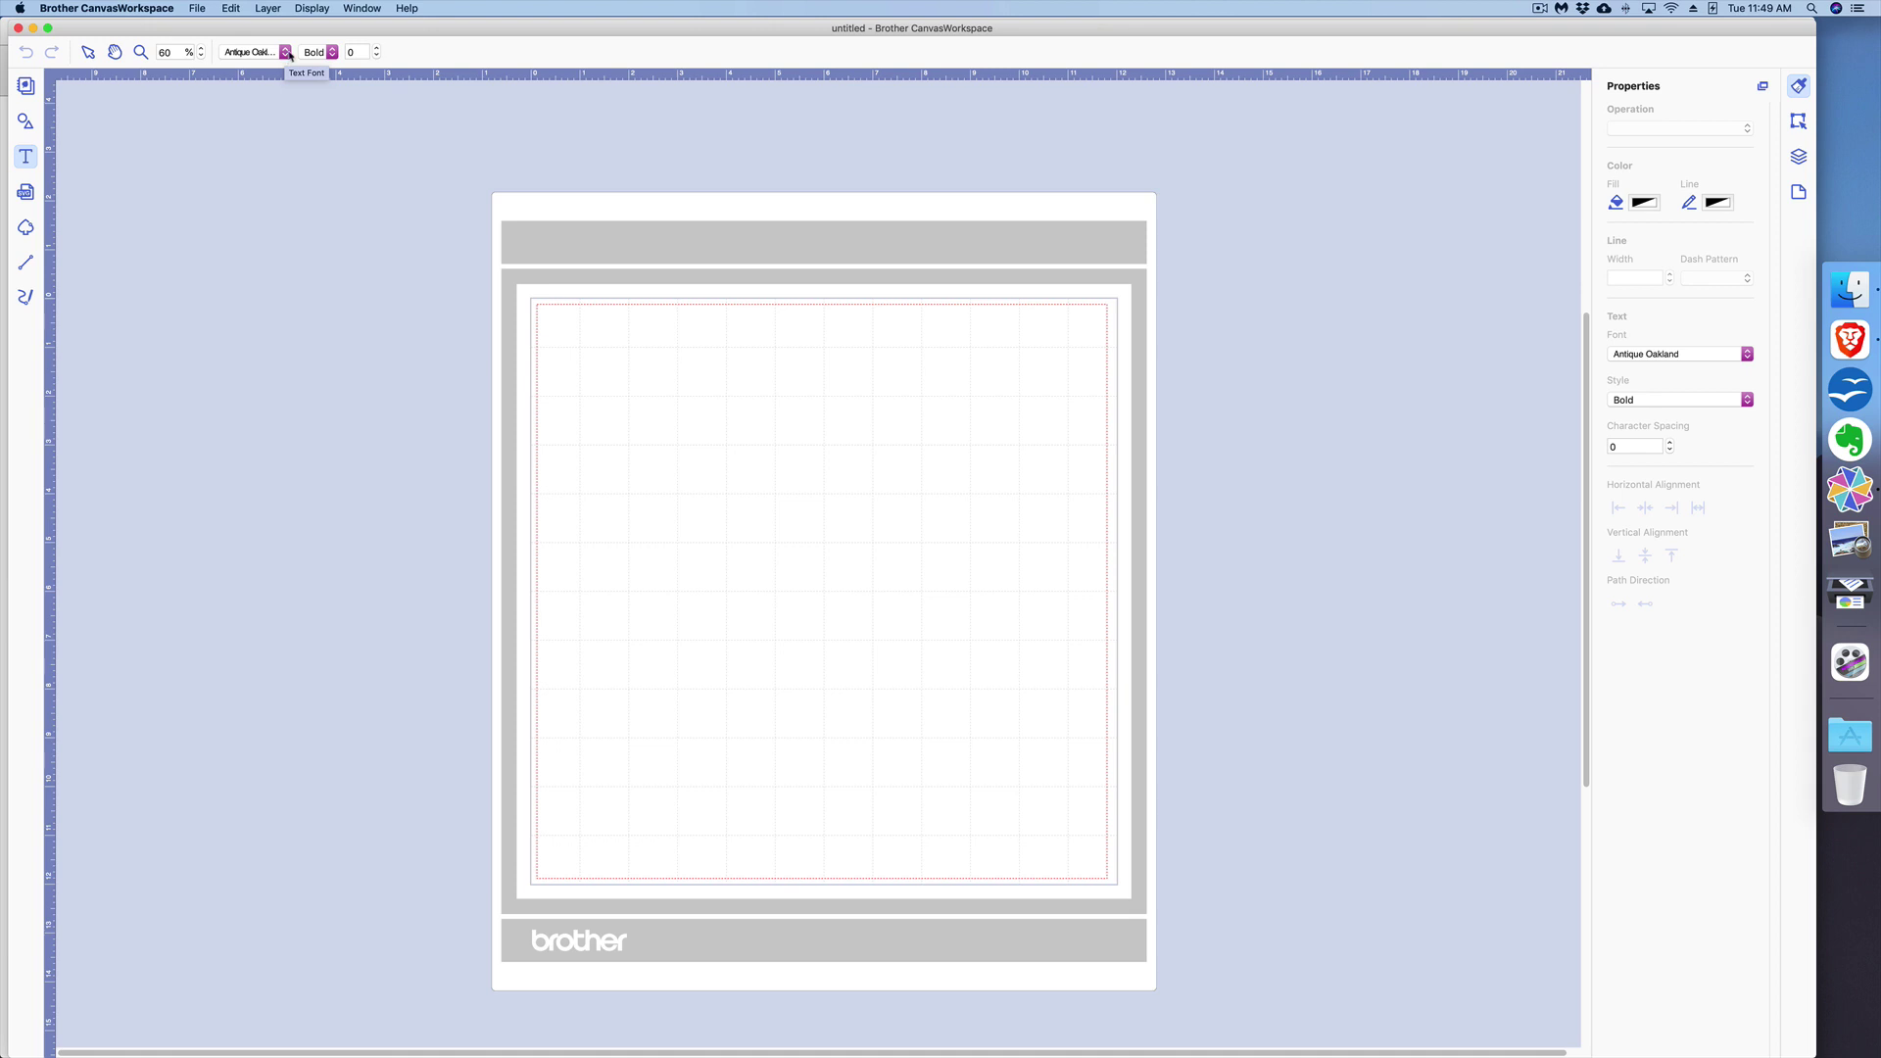
left_click(334, 53)
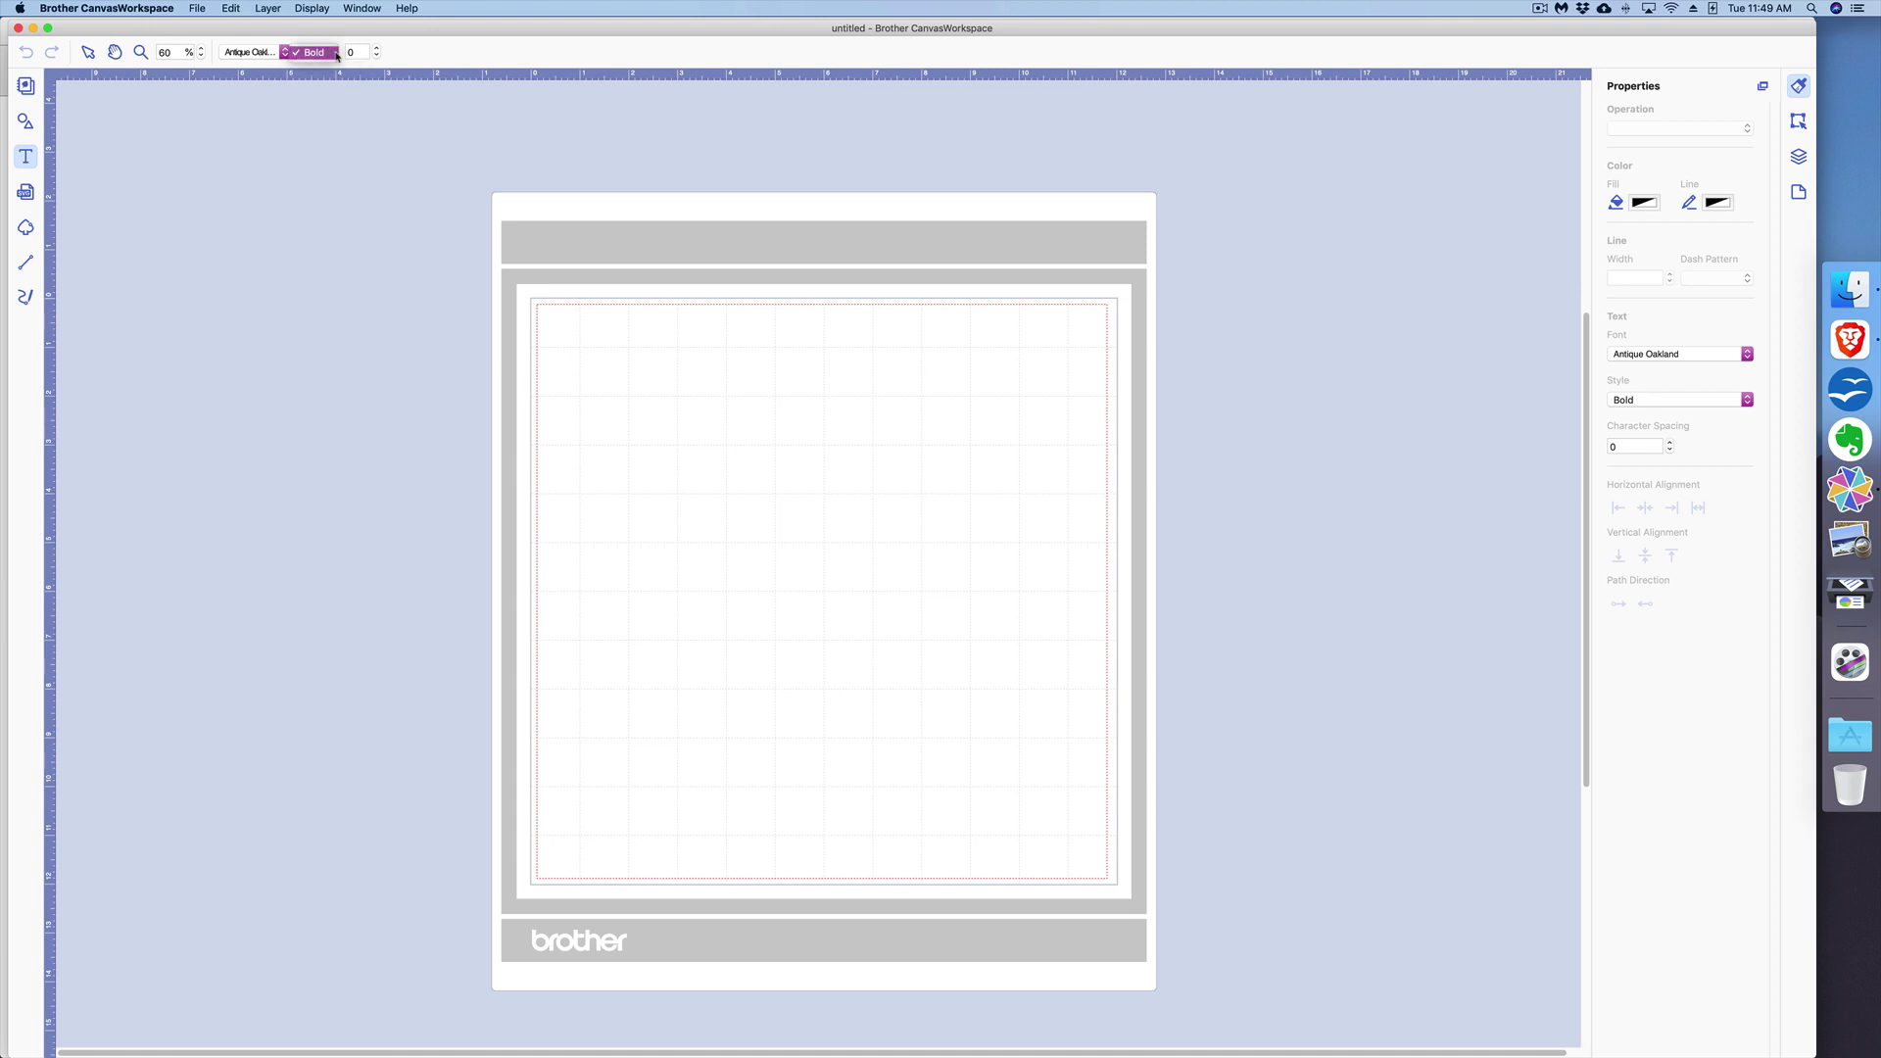
left_click(336, 55)
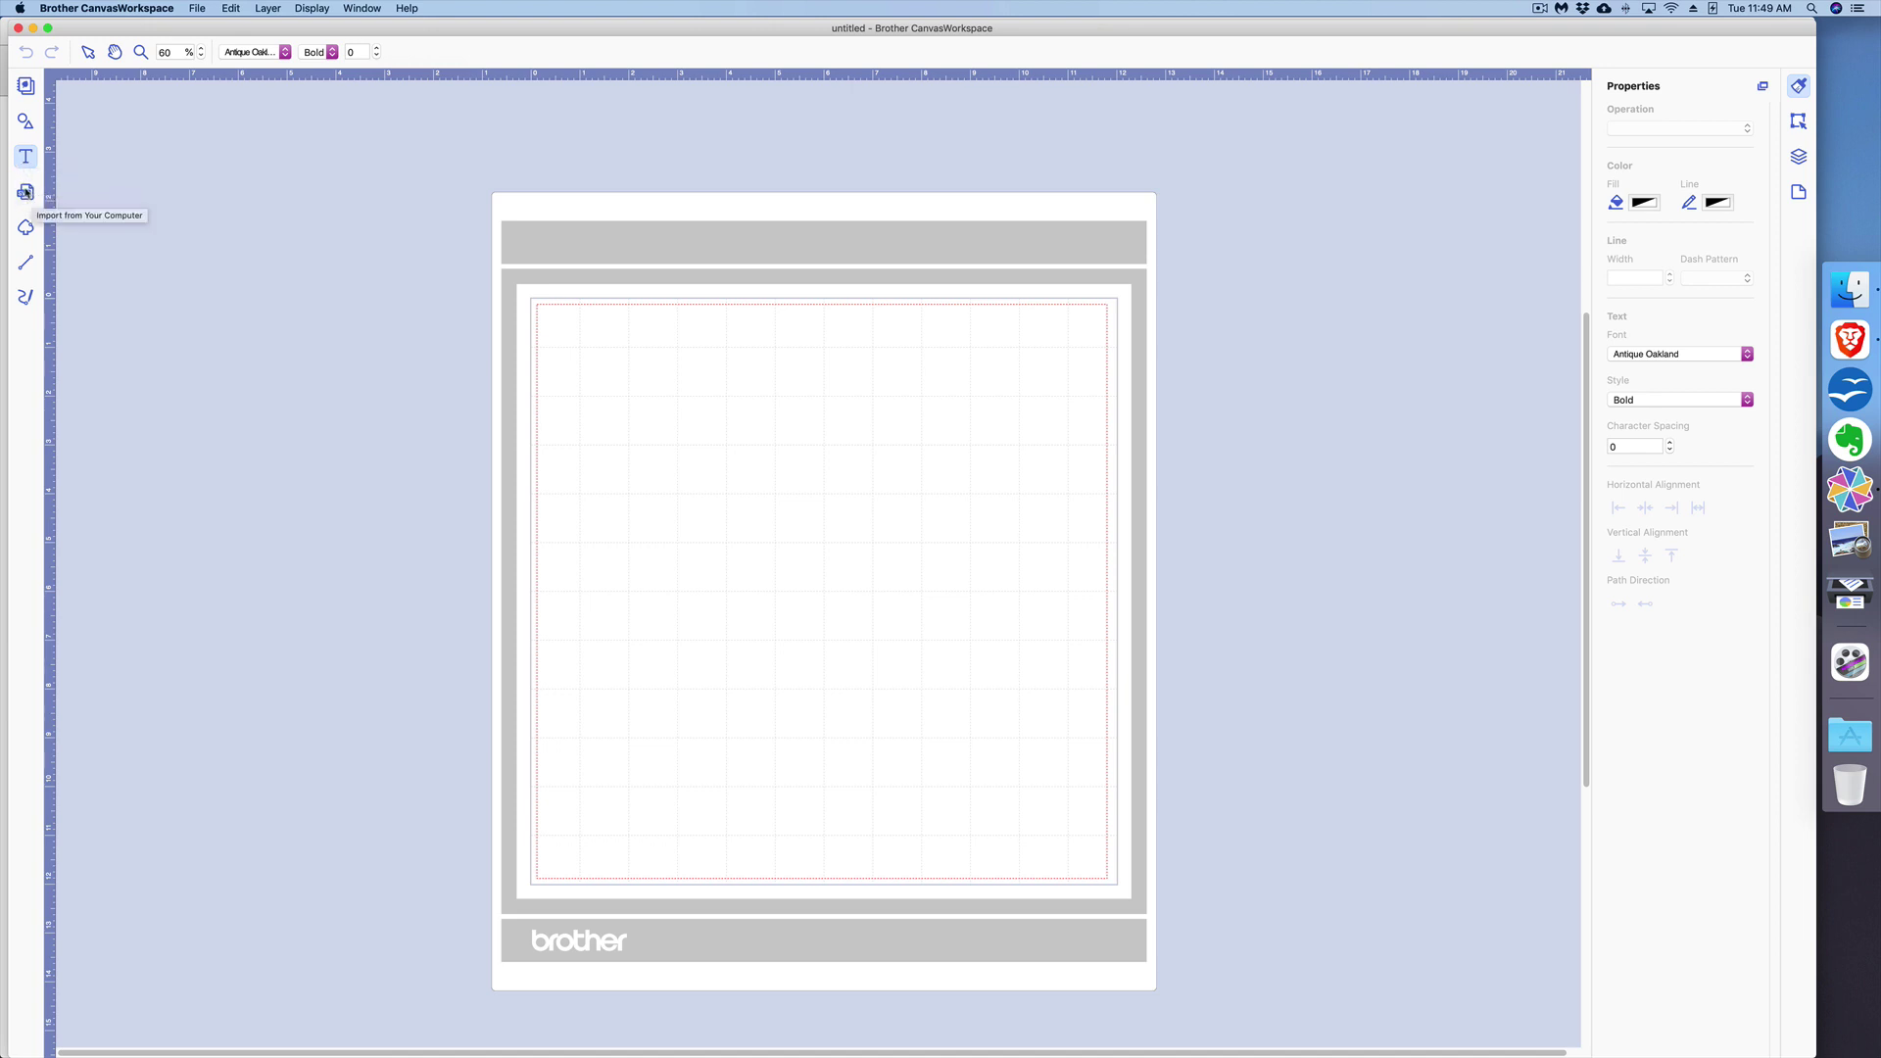
left_click(26, 193)
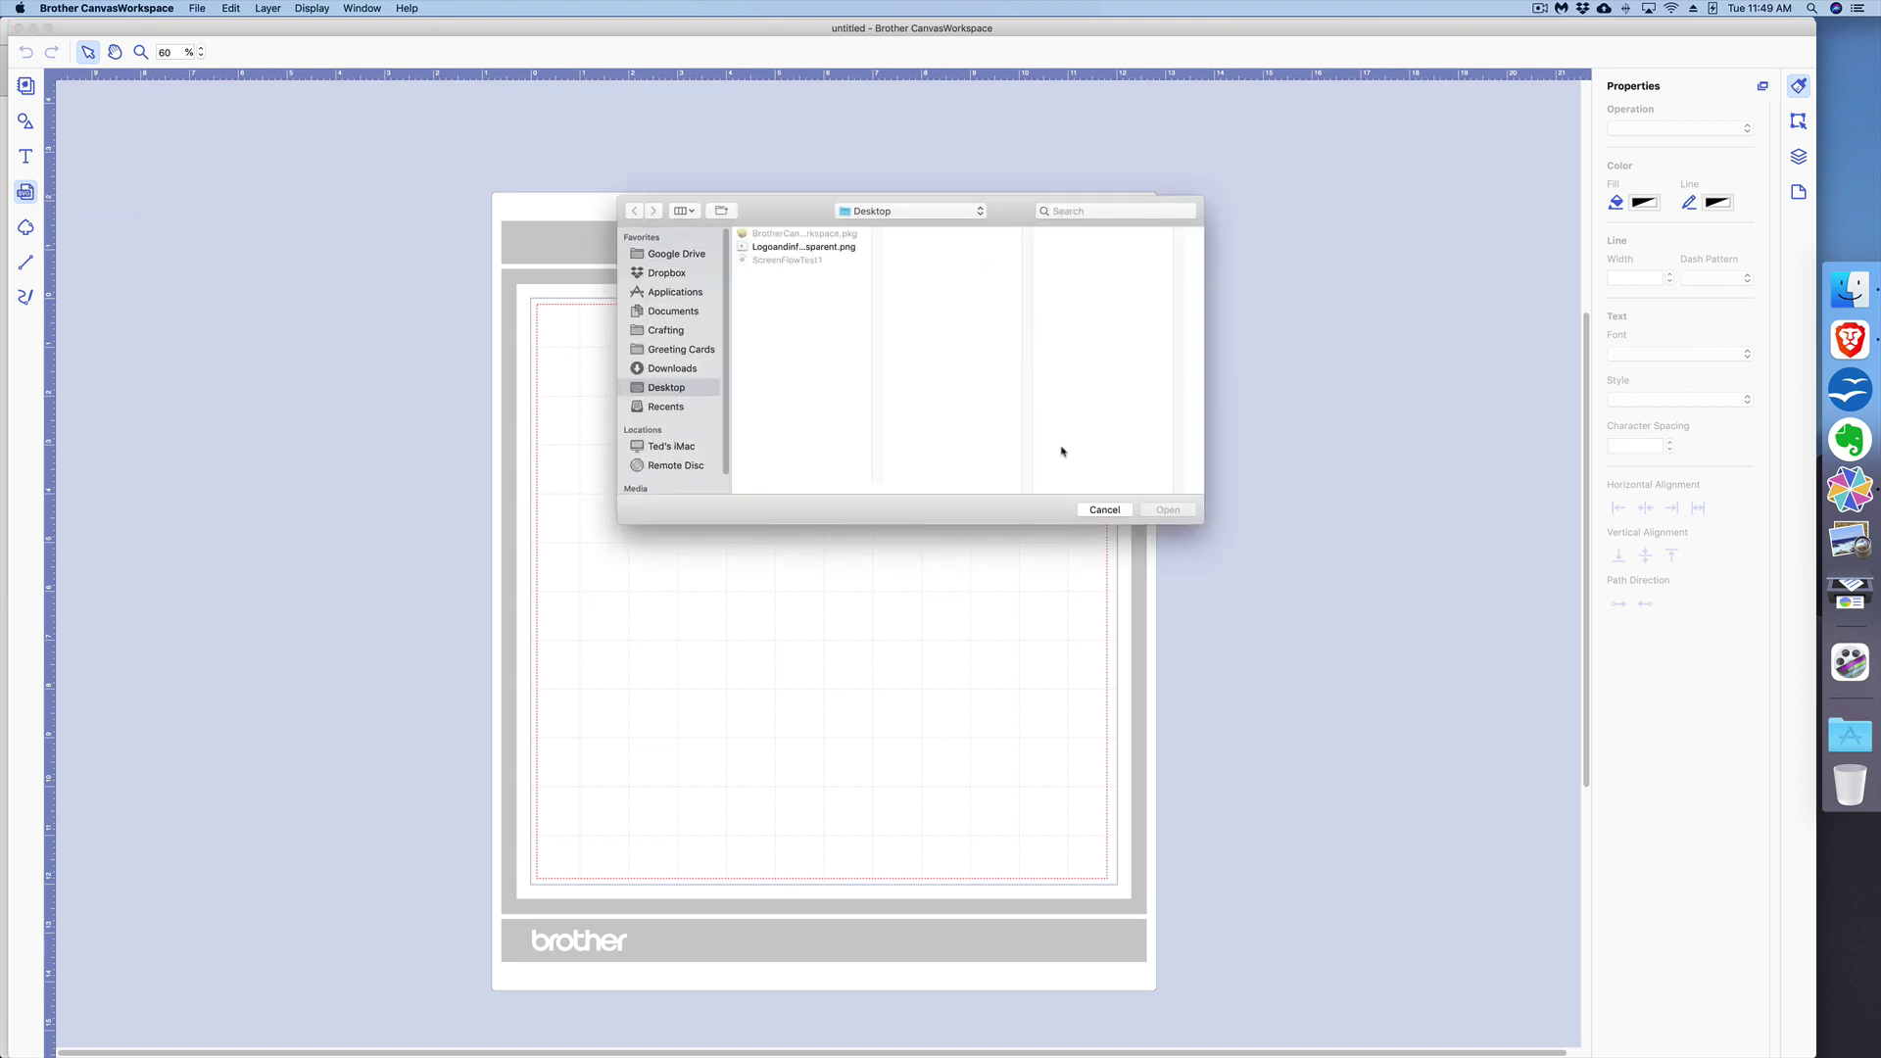
left_click(1102, 510)
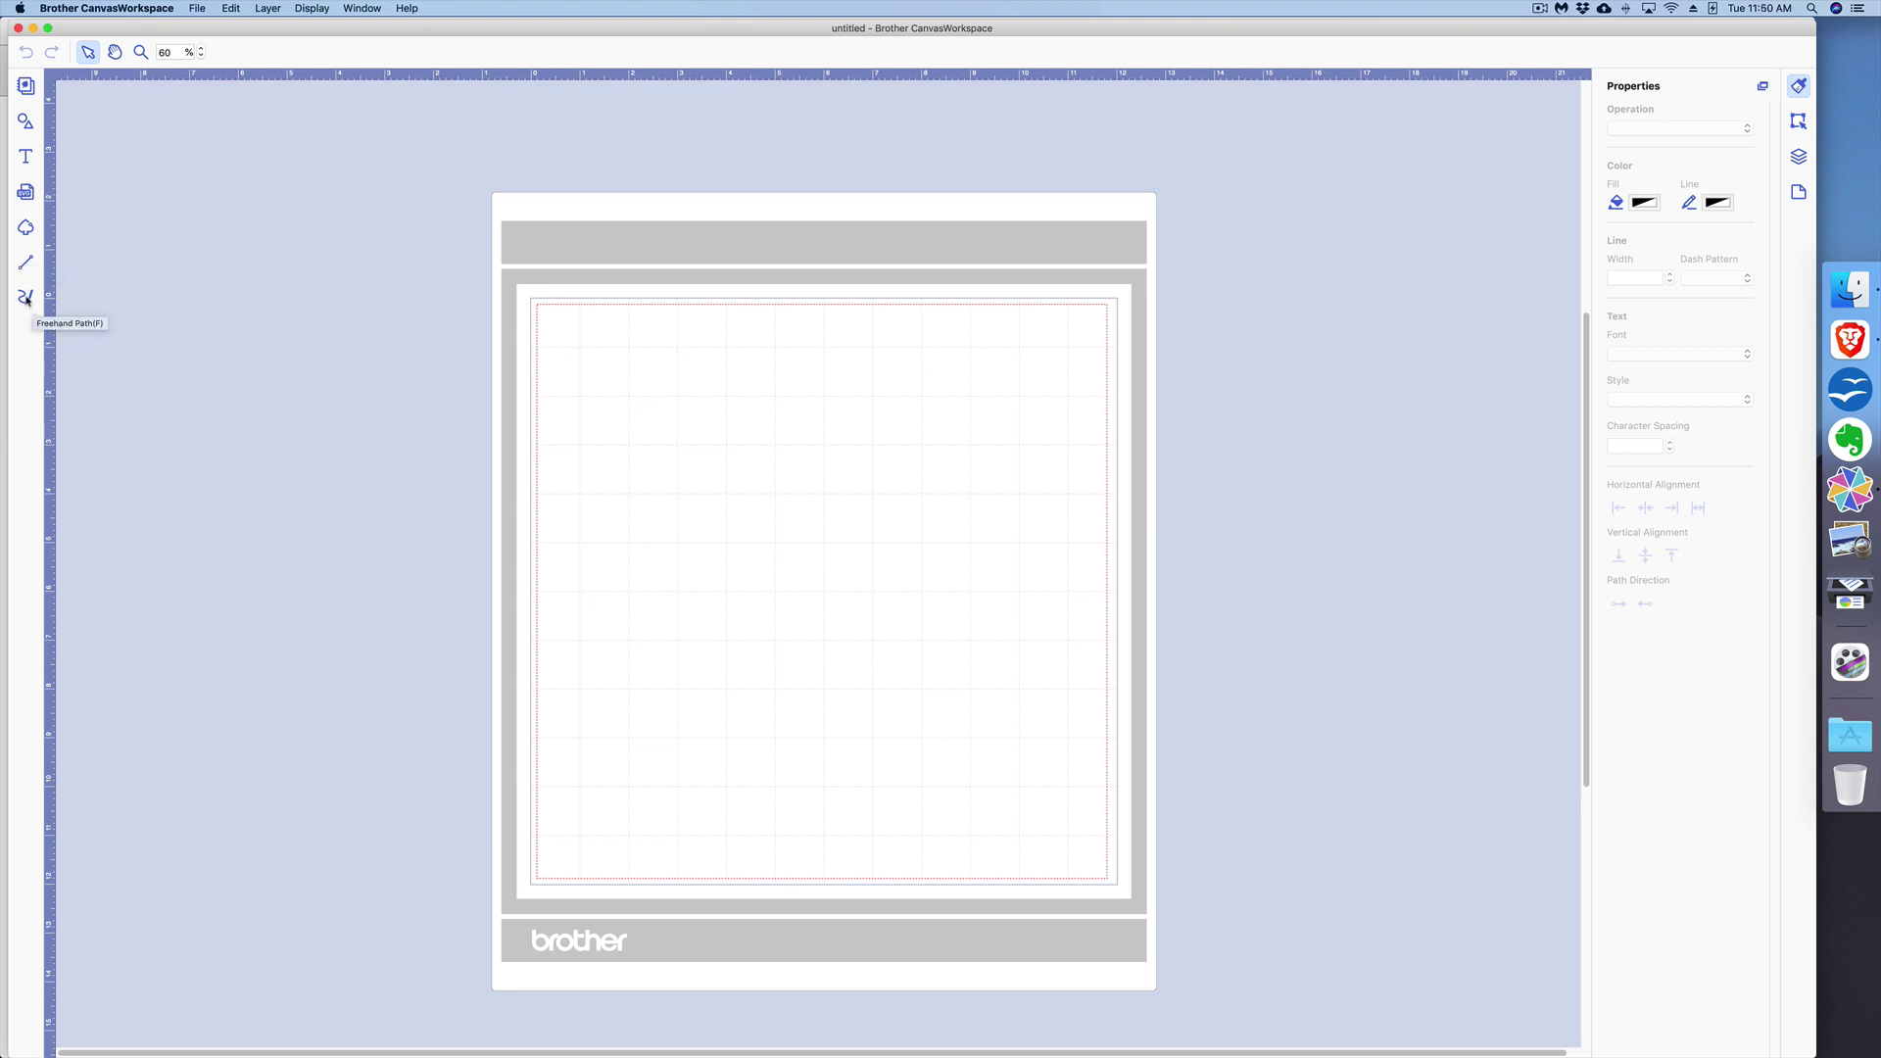
- Show the Shapes library with squares, rectangles, polygons and triangles beside the mat
left_click(25, 122)
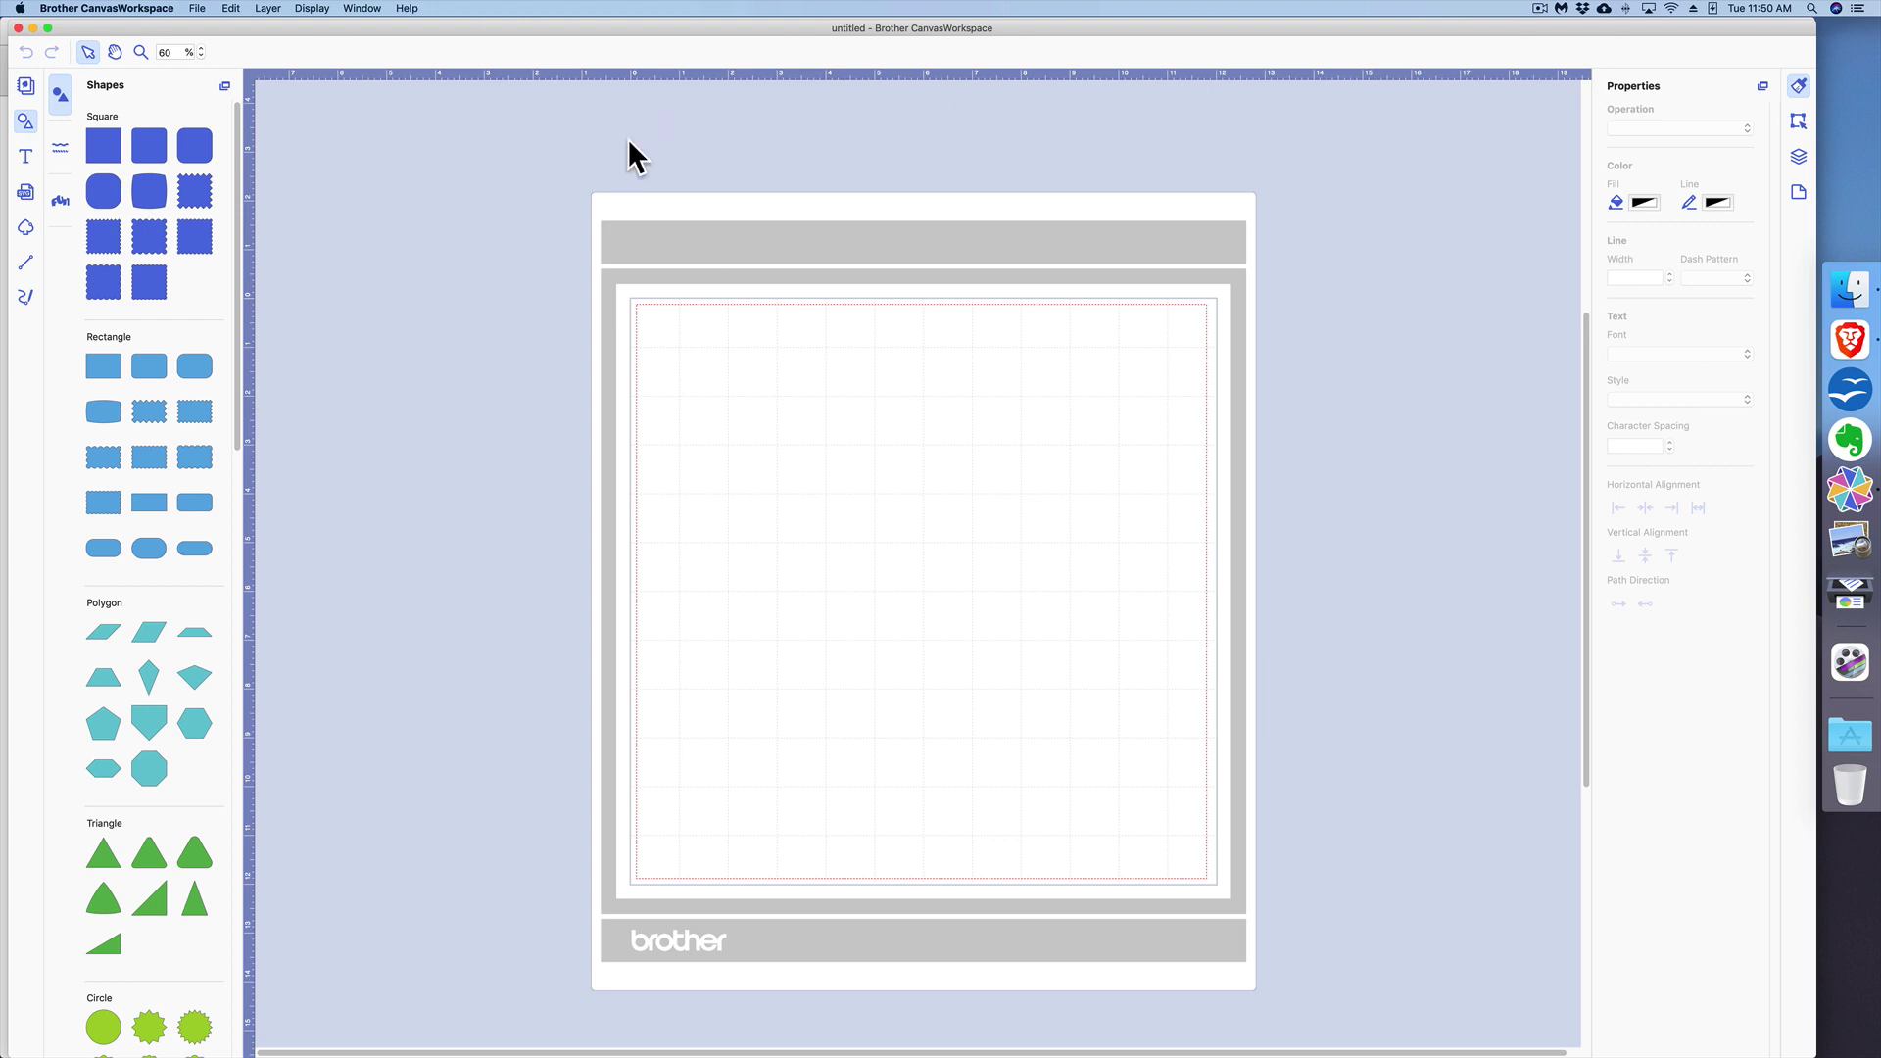
- Place a plain square in the upper-left of the mat and fill it brown
left_click(105, 154)
left_click_drag(765, 420, 850, 465)
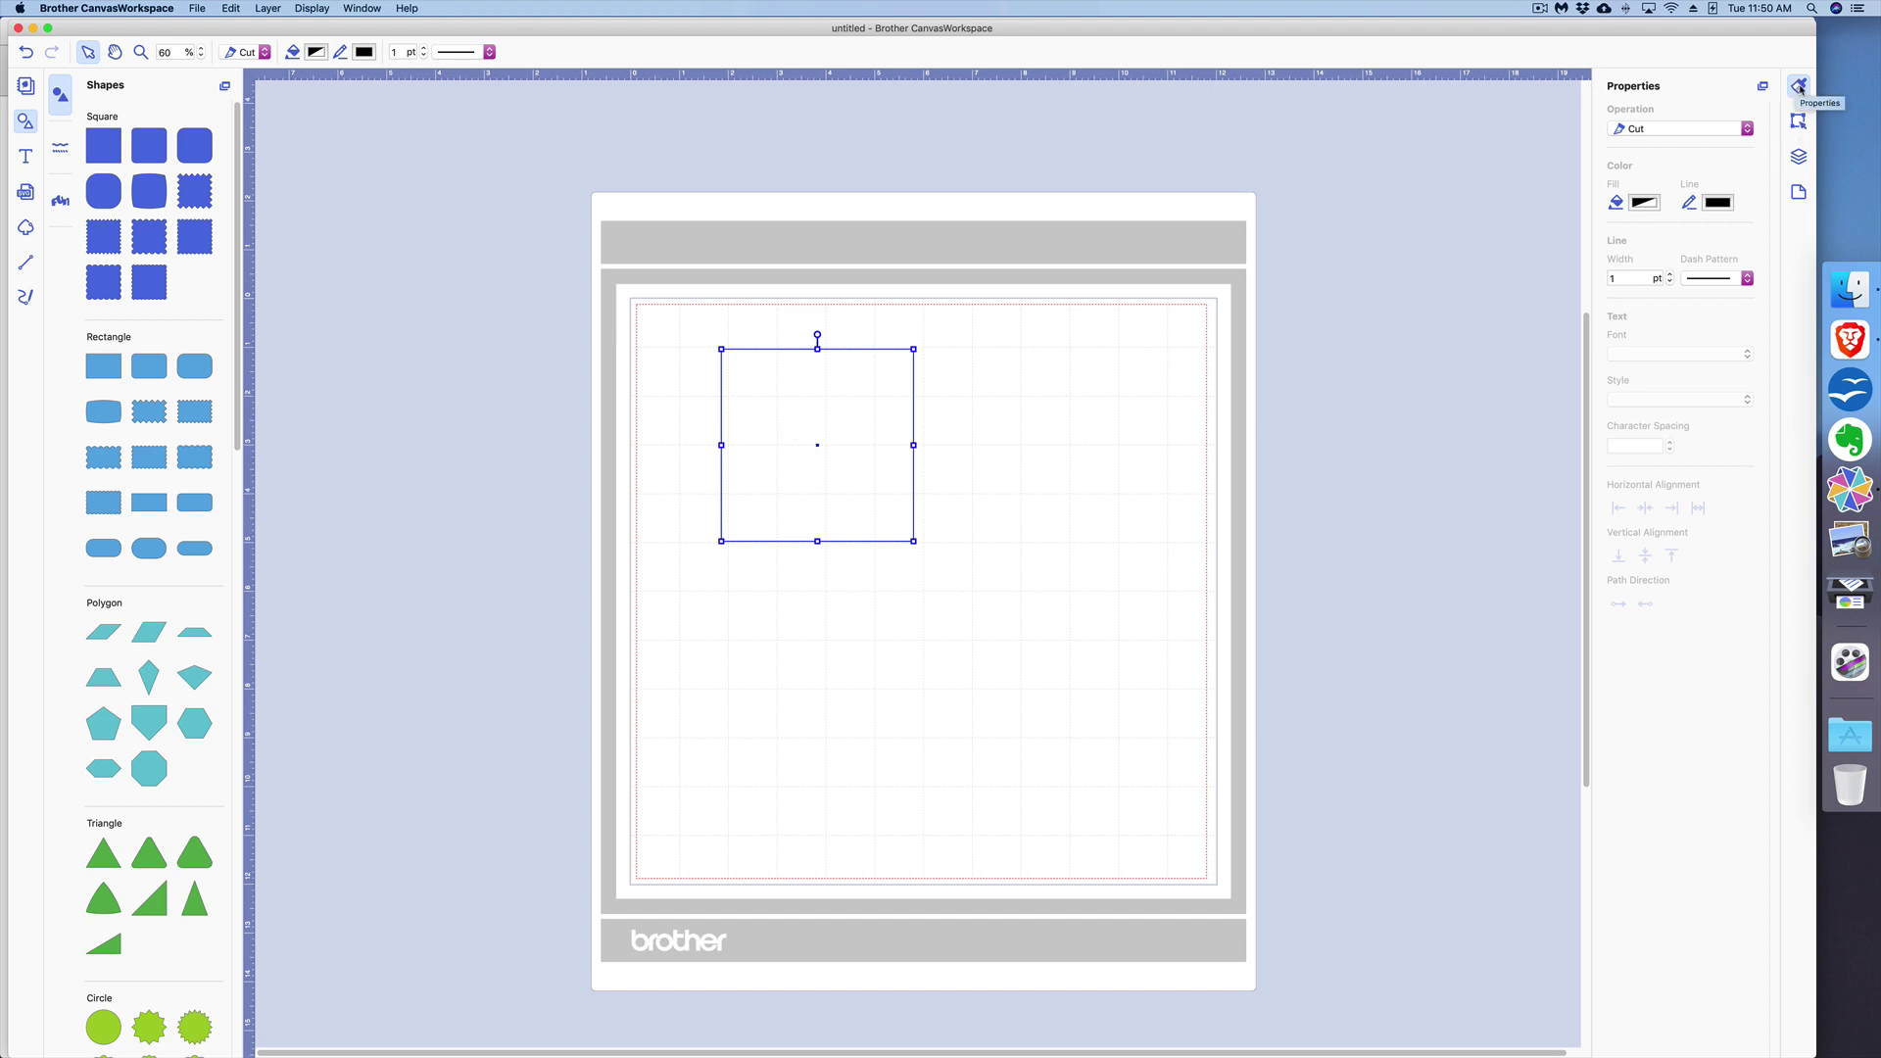
left_click(1644, 202)
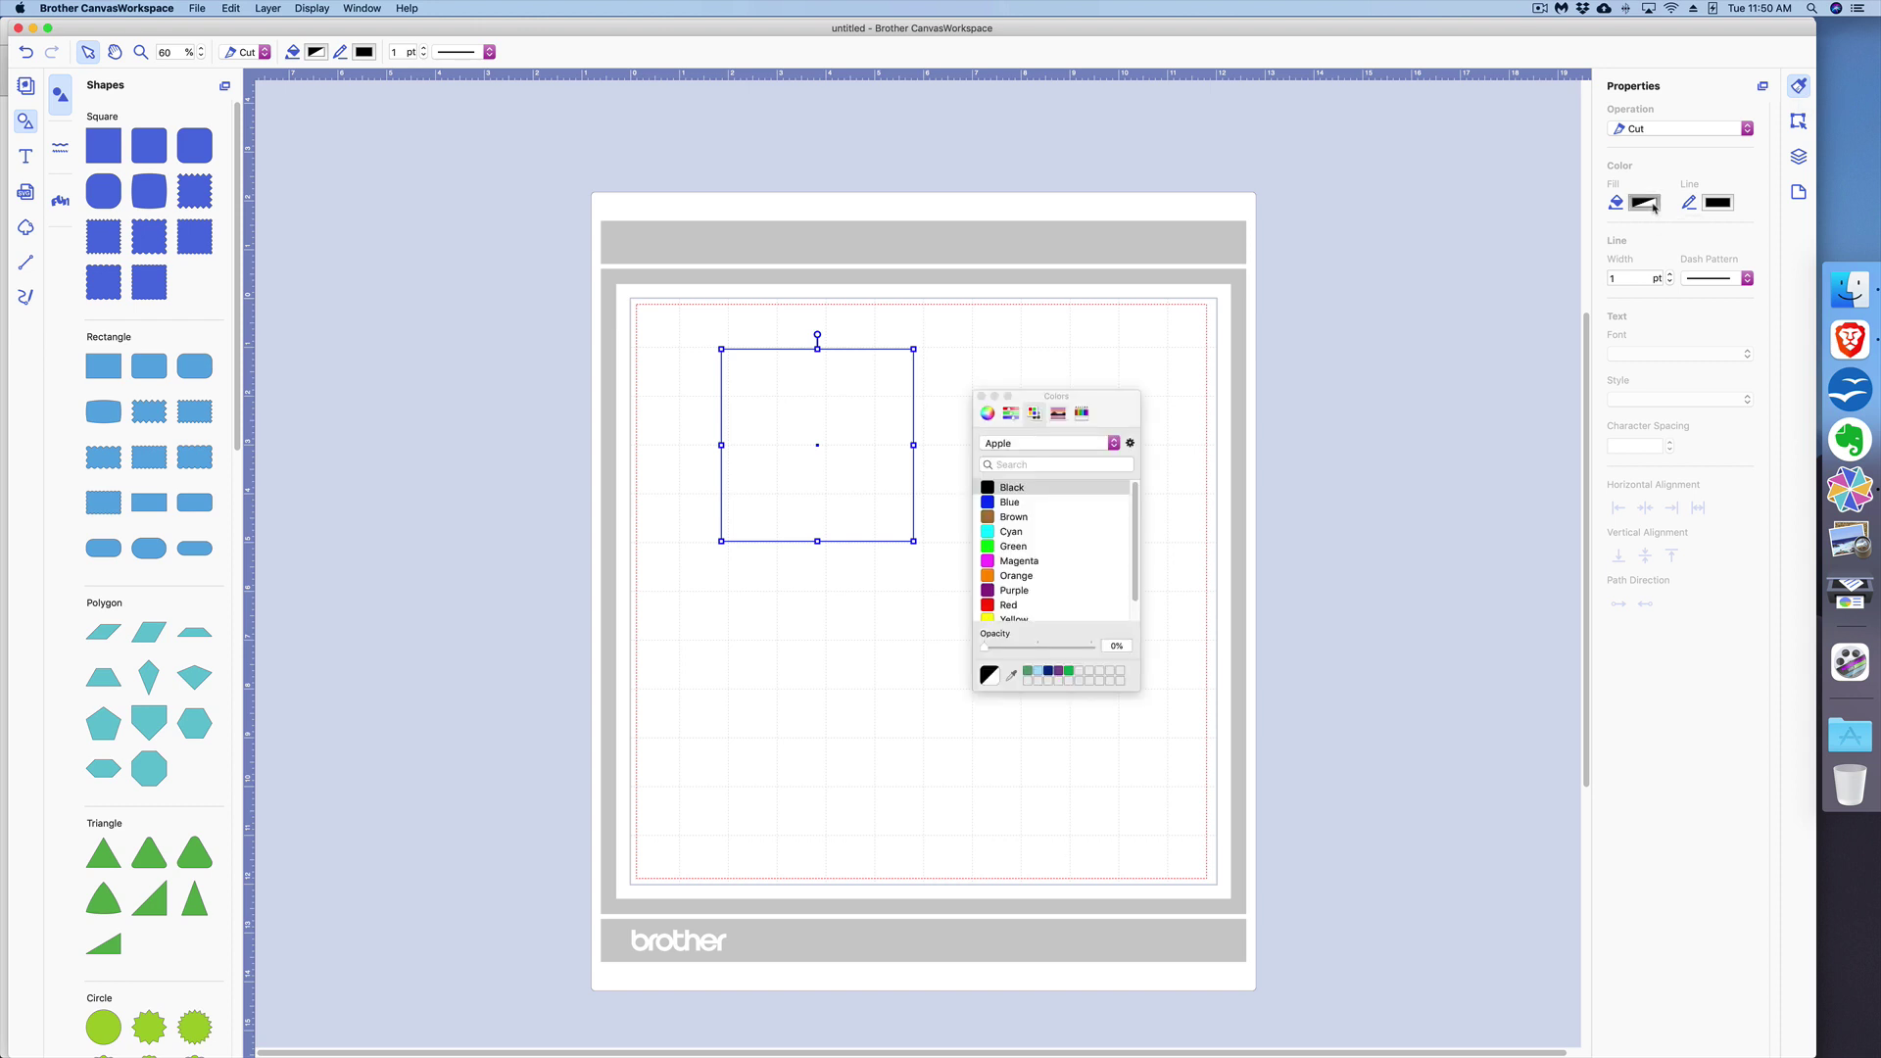
left_click(995, 517)
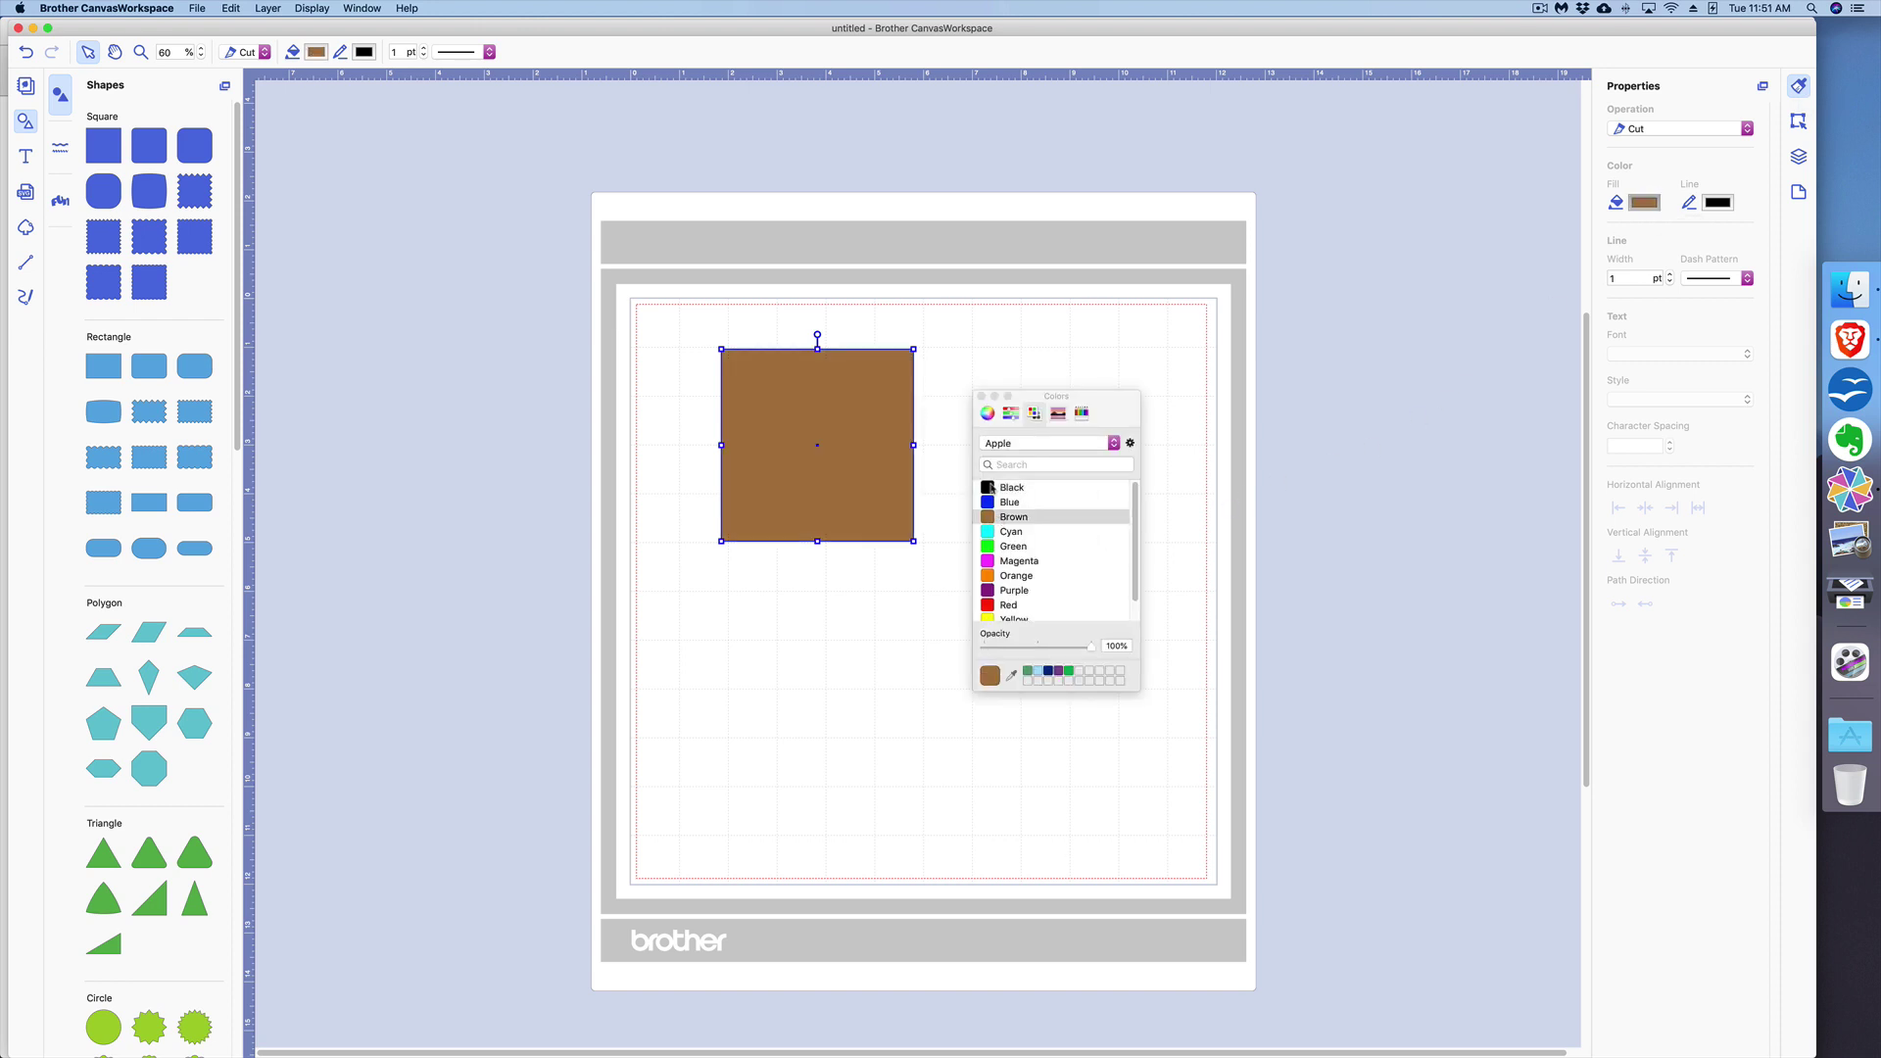
left_click(980, 396)
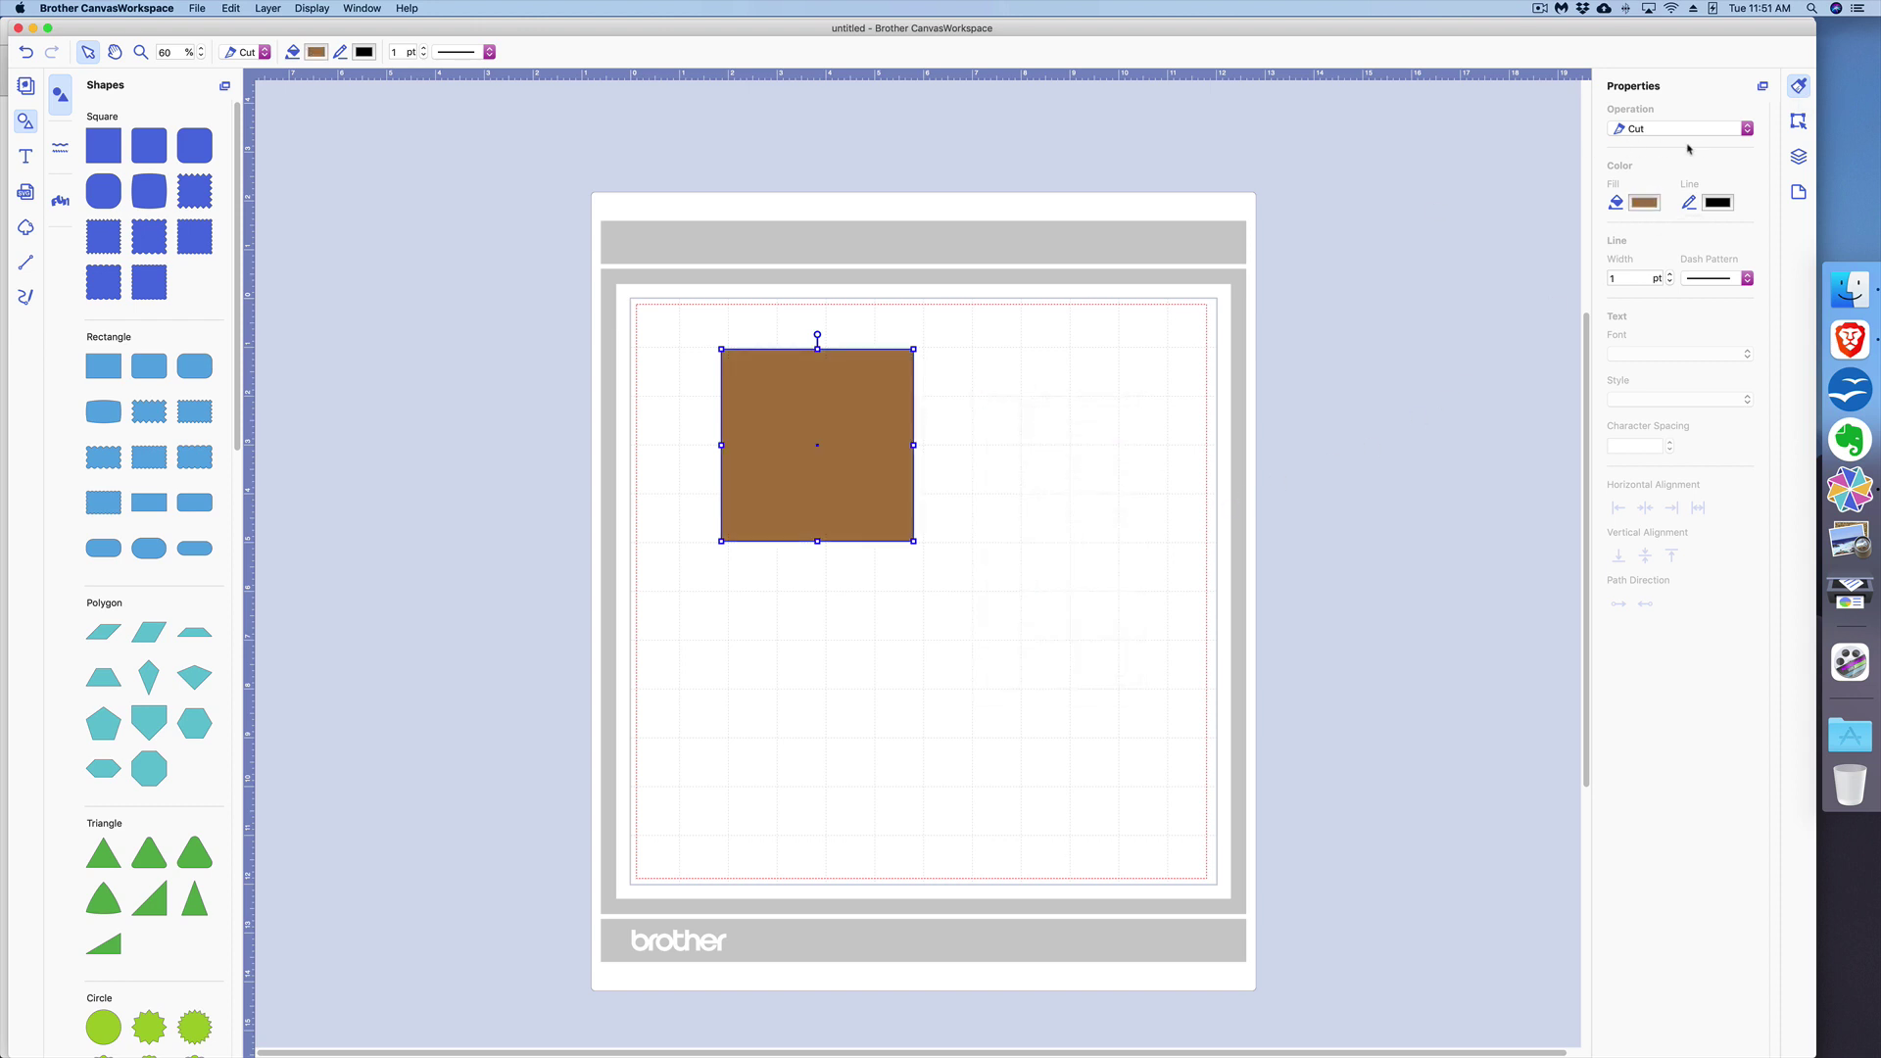
- Give the square a magenta outline
left_click(1718, 203)
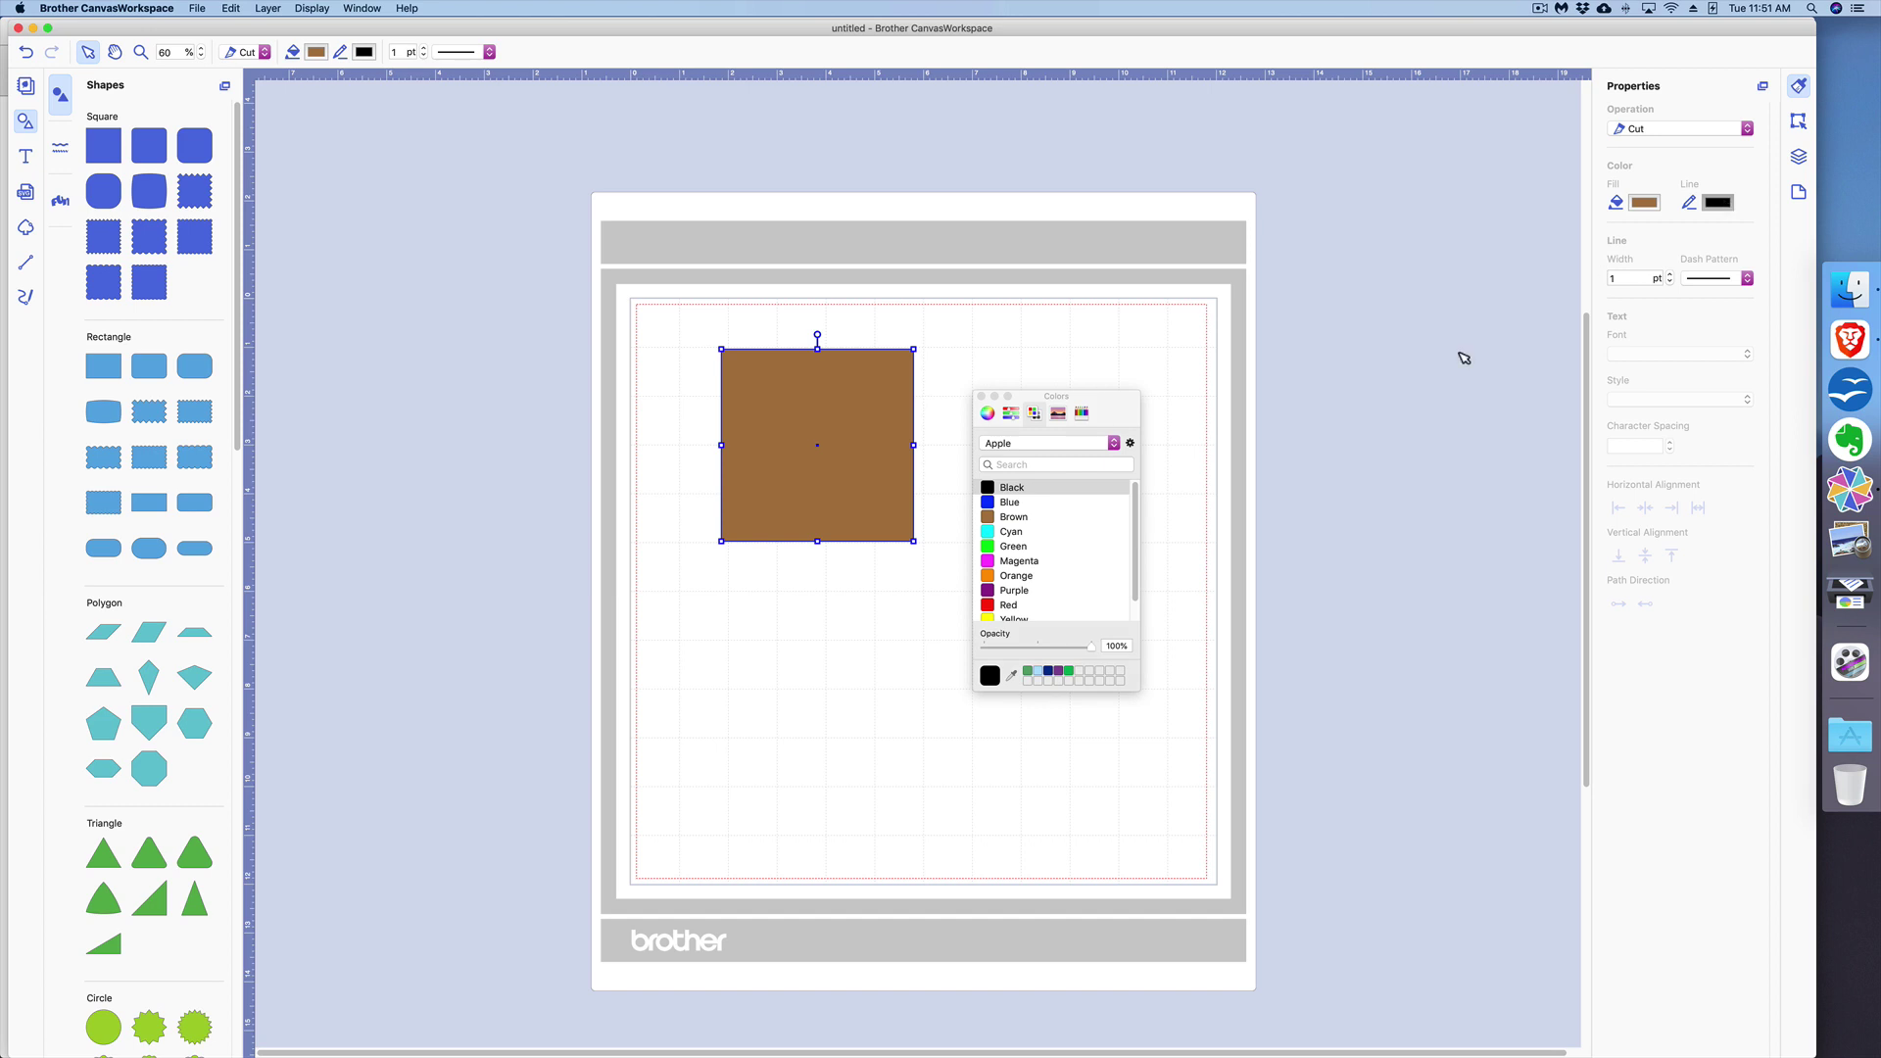
left_click(1011, 565)
left_click(929, 569)
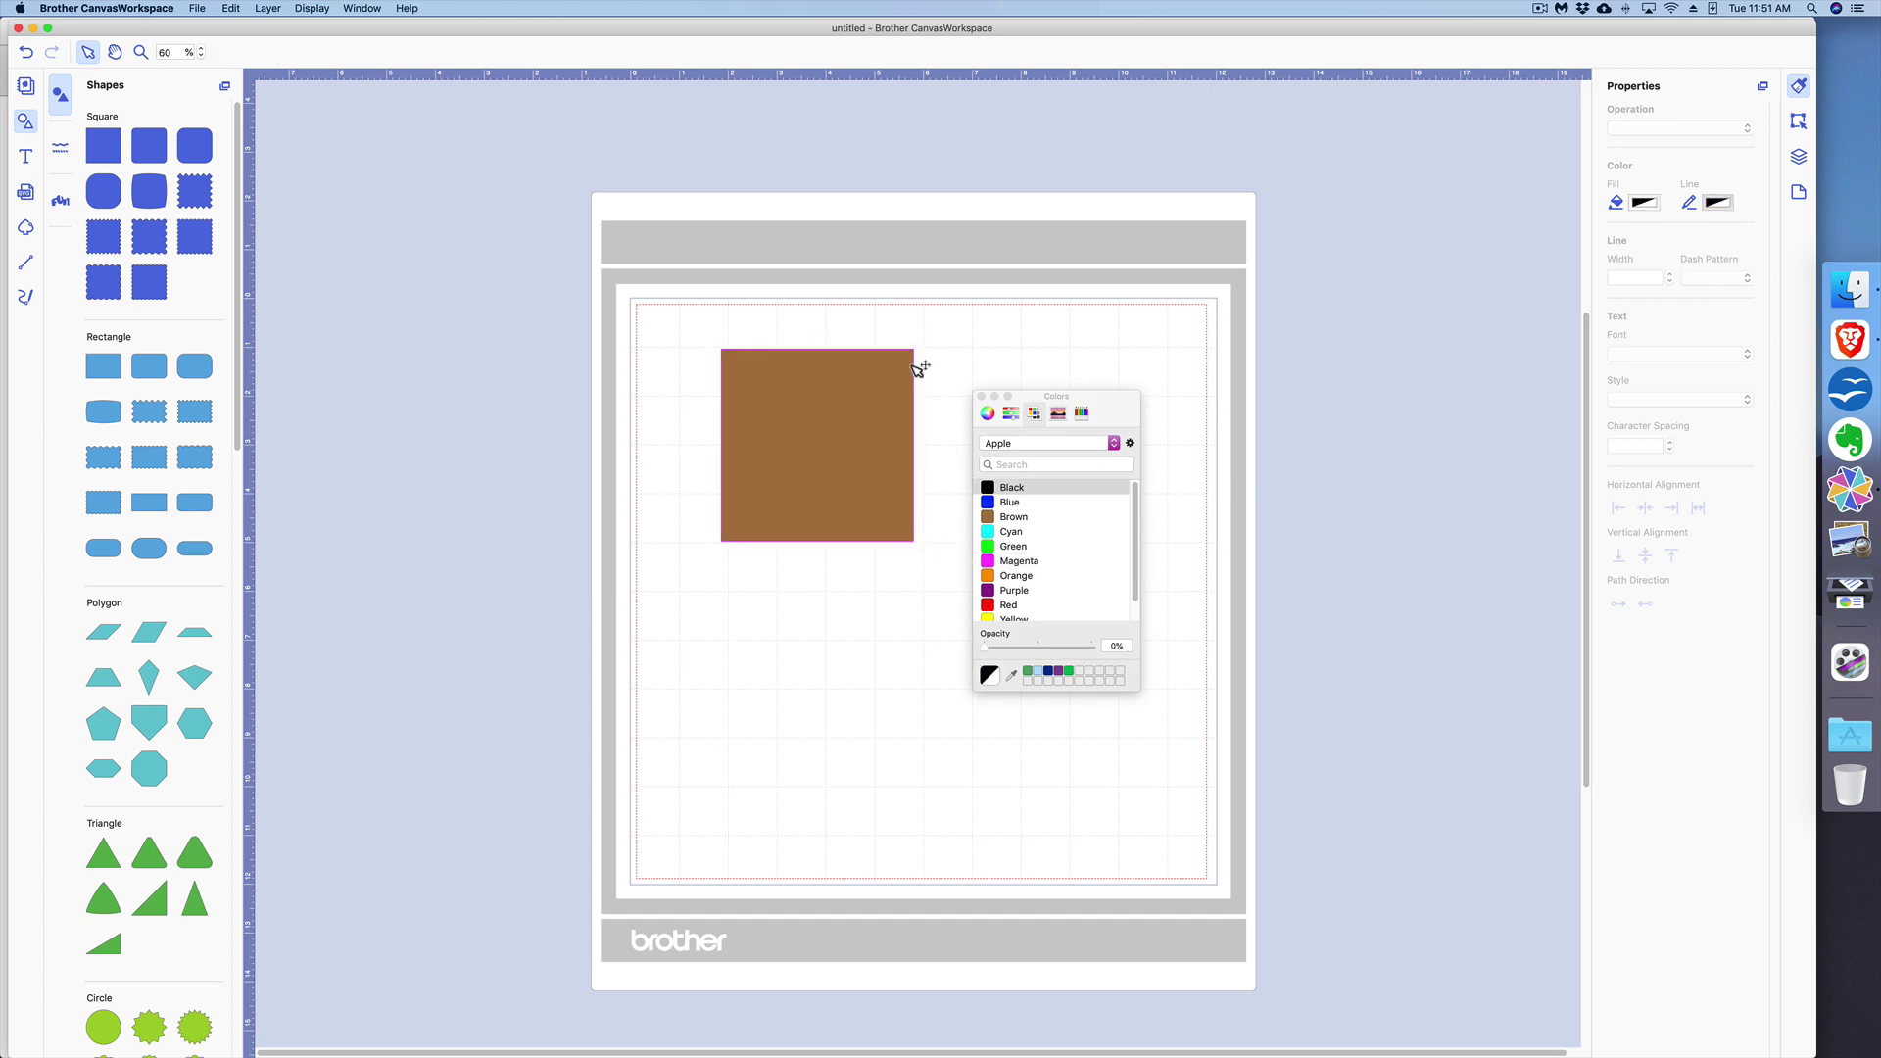
left_click(981, 395)
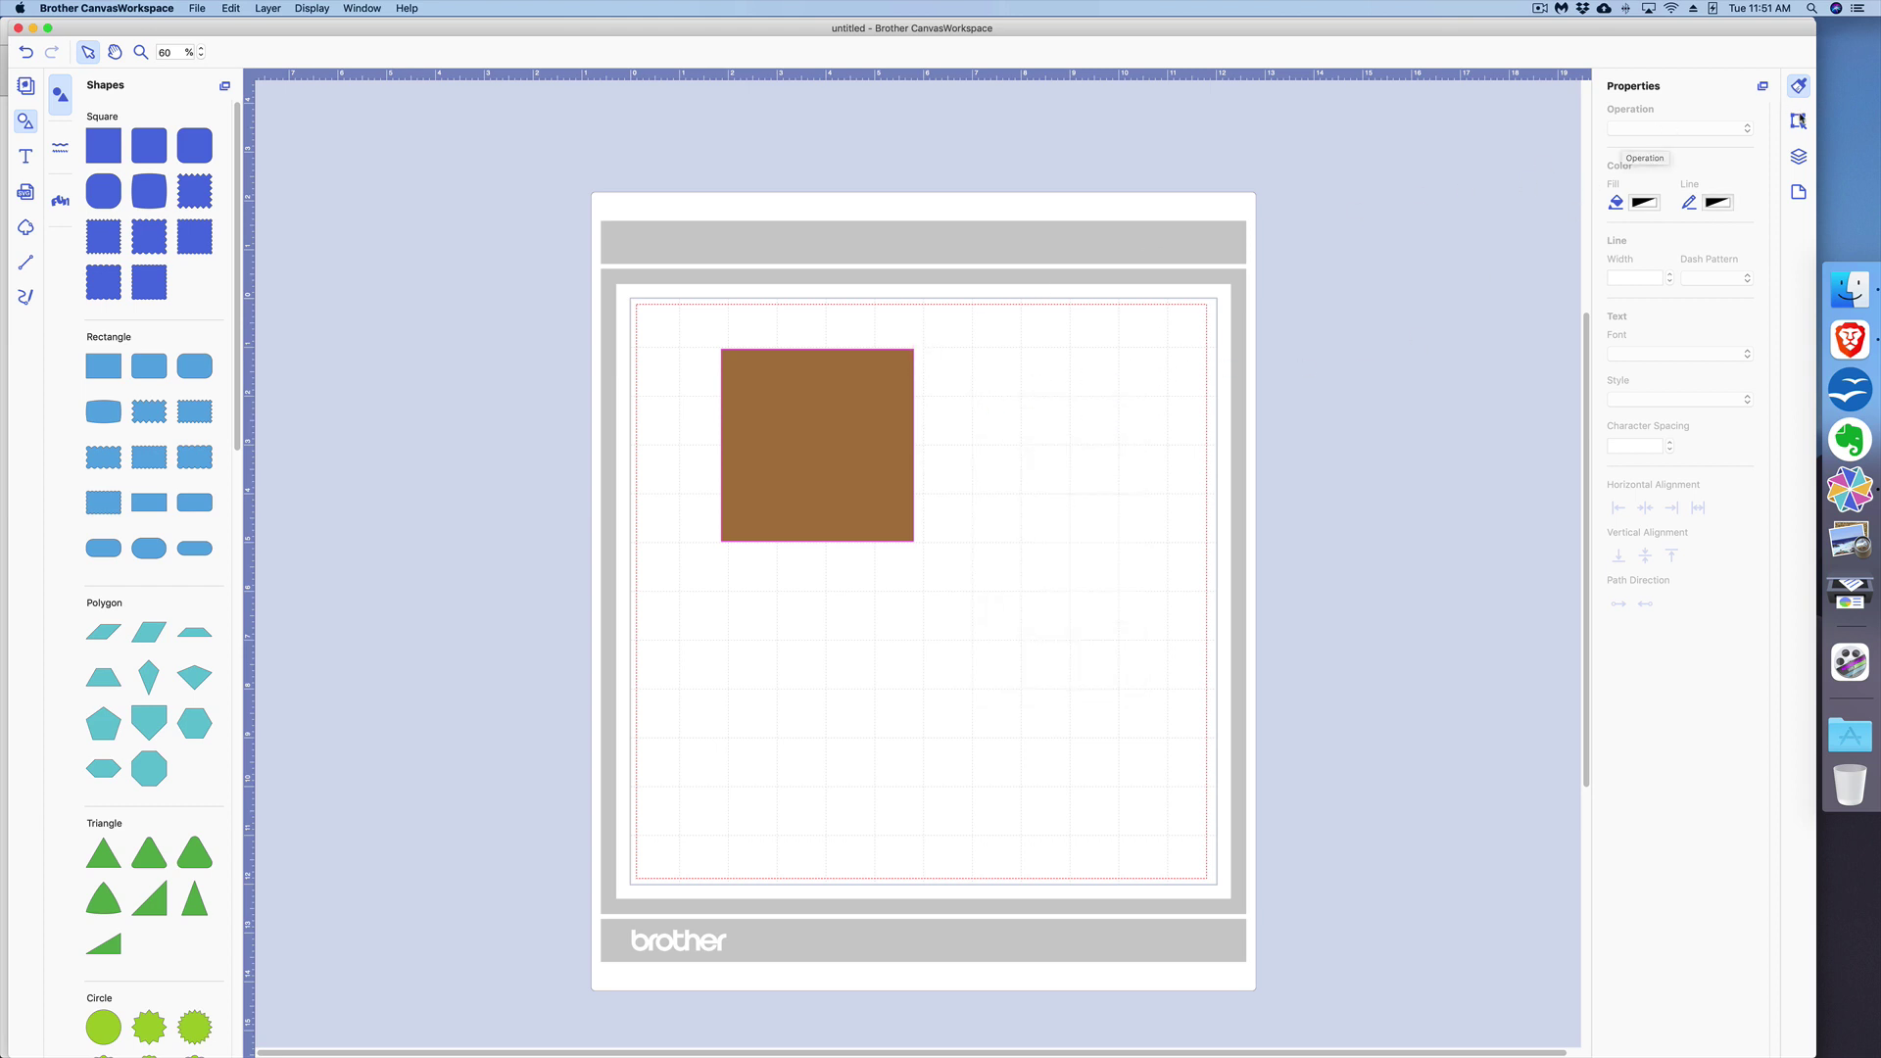